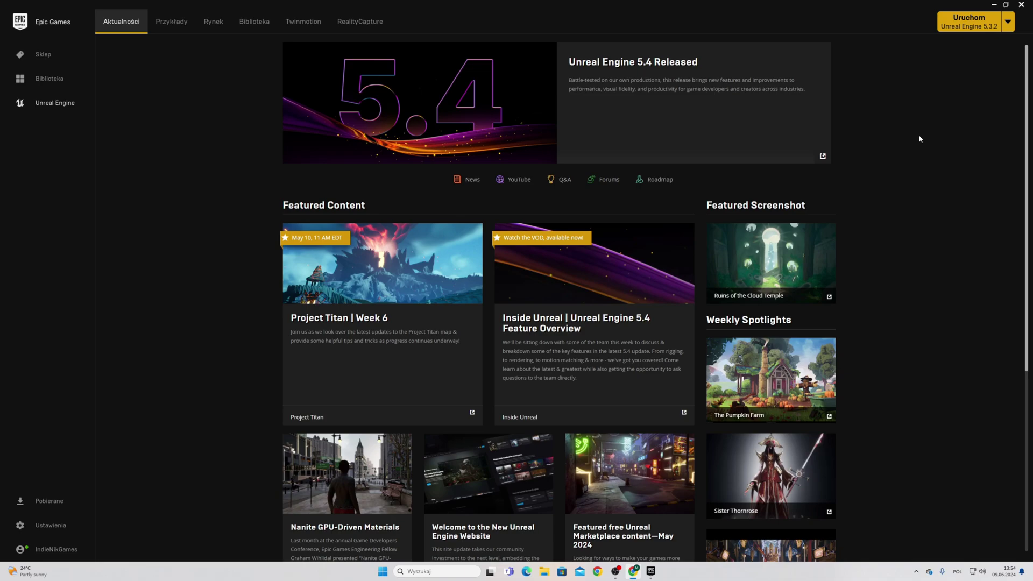
Step: Launch Unreal Engine 5.3.2 and choose the Third Person games template for a new project
left_click(966, 26)
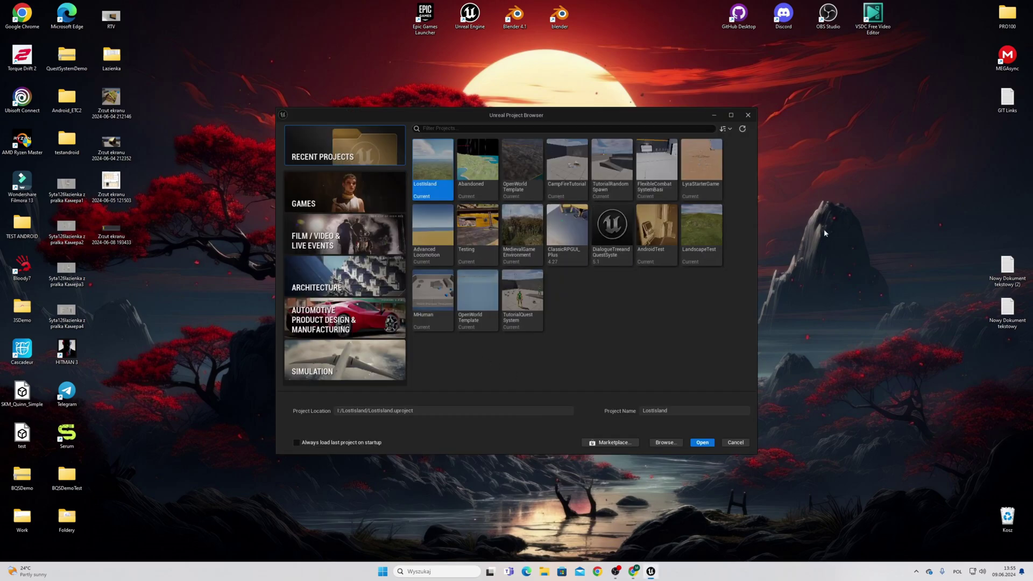
left_click(329, 202)
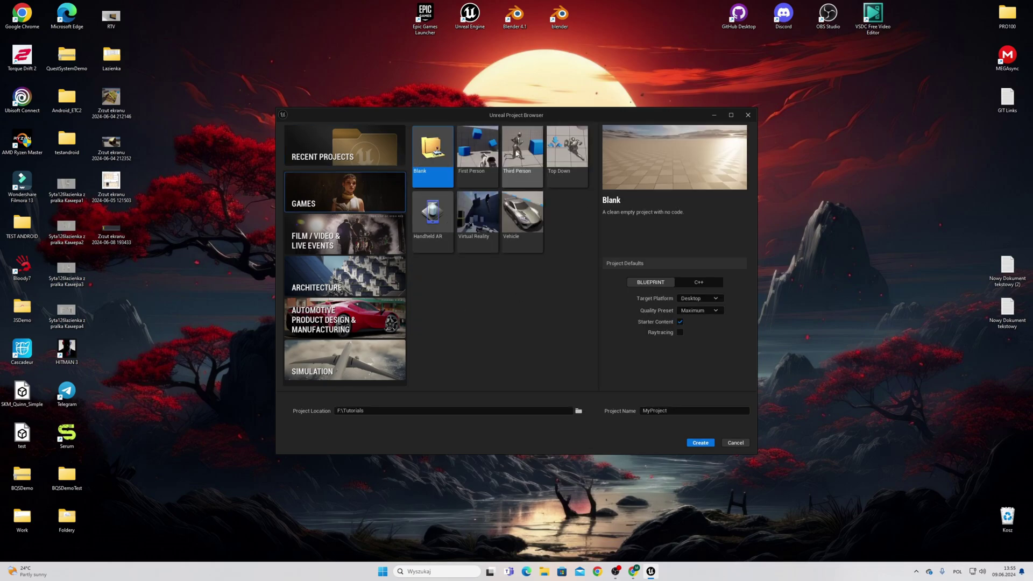
left_click(516, 153)
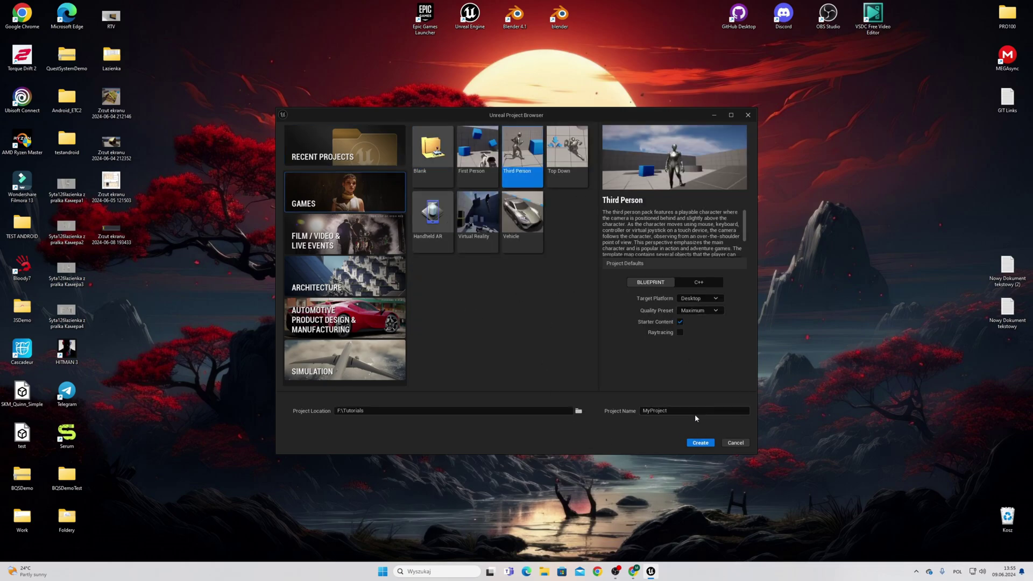
Step: Replace the default project name with MigrationBaseQuestSystem
double_click(657, 410)
type("m")
key("BackSpace")
key("BackSpace")
key("BackSpace")
key("BackSpace")
key("BackSpace")
key("BackSpace")
key("BackSpace")
key("BackSpace")
key("BackSpace")
key("BackSpace")
key("BackSpace")
key("BackSpace")
type("M")
type("igrationBaseQuestSyste")
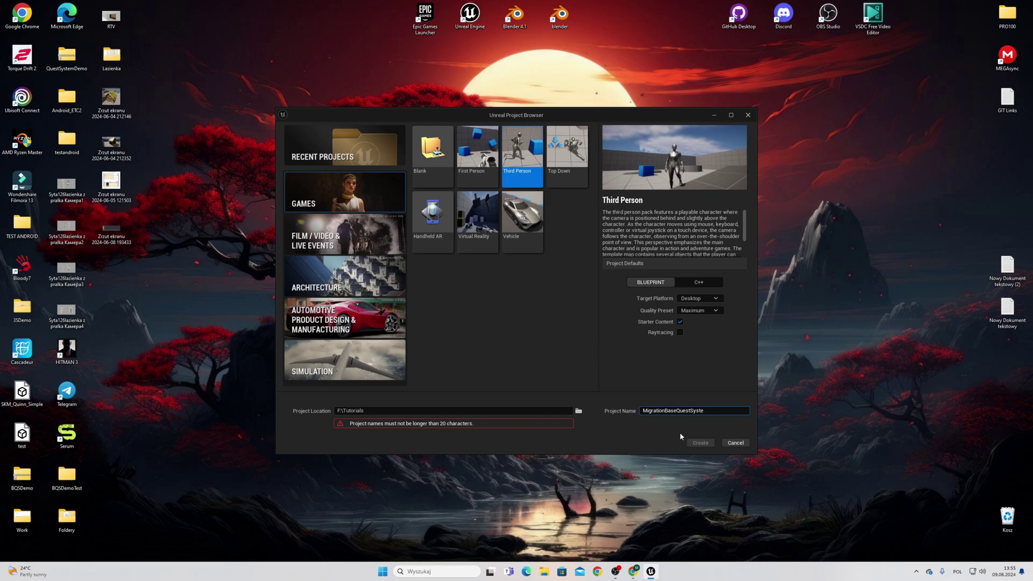
type("m")
Step: Shorten the project name to MigrationBQSystem and create the project
key("Left")
key("Left")
key("Left")
key("Left")
key("Delete")
key("Delete")
key("Delete")
key("Right")
key("Delete")
key("Delete")
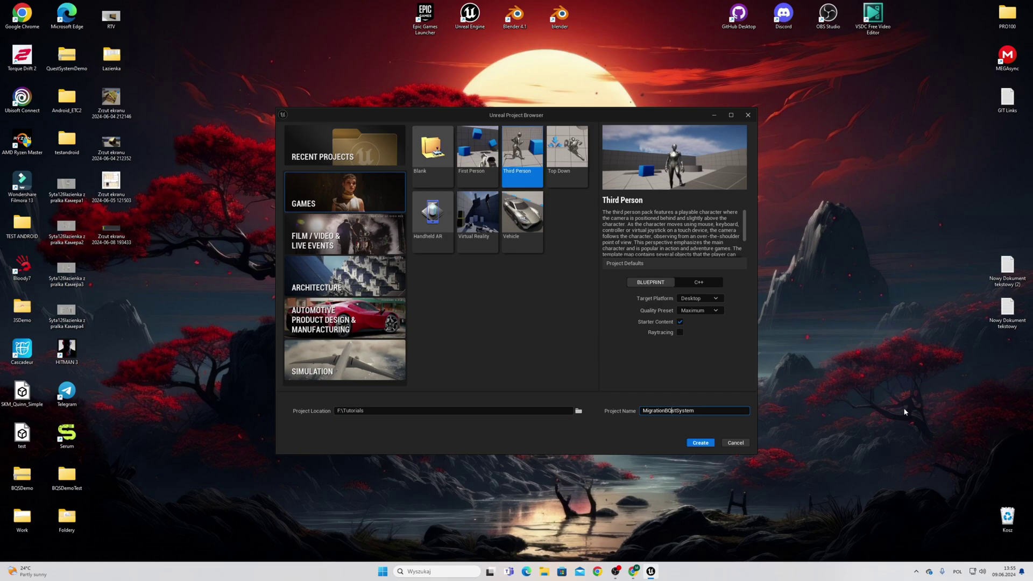
key("Delete")
key("Delete")
left_click(696, 447)
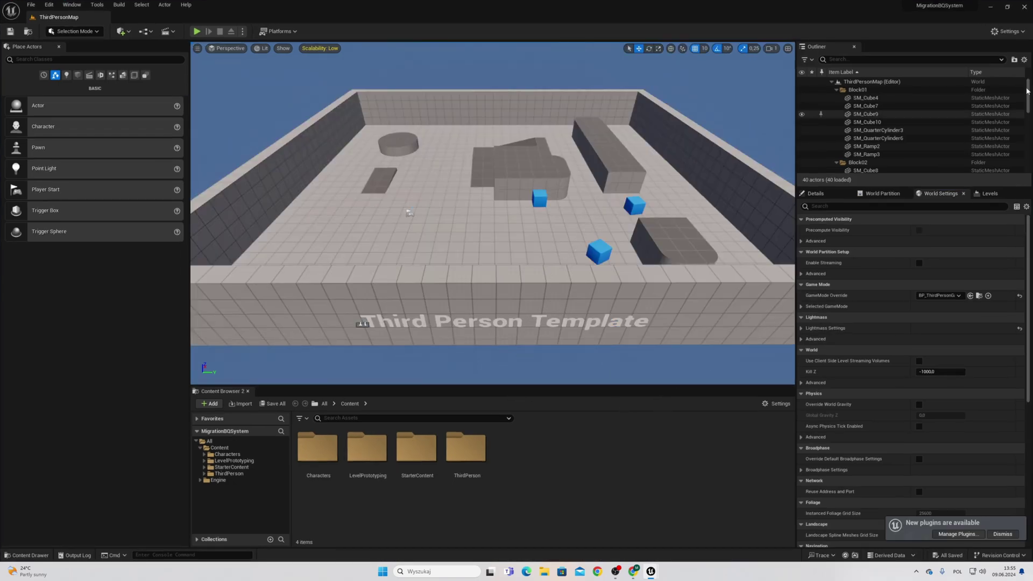
Step: Switch to the Epic Games Launcher and open the Science Fiction Valley Town product page in the marketplace
left_click(1007, 7)
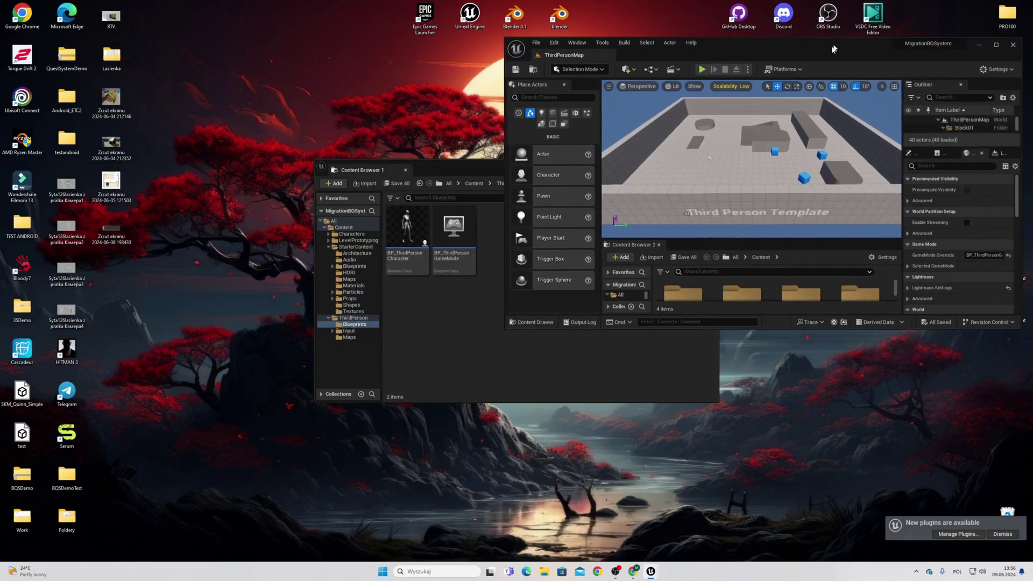
double_click(425, 16)
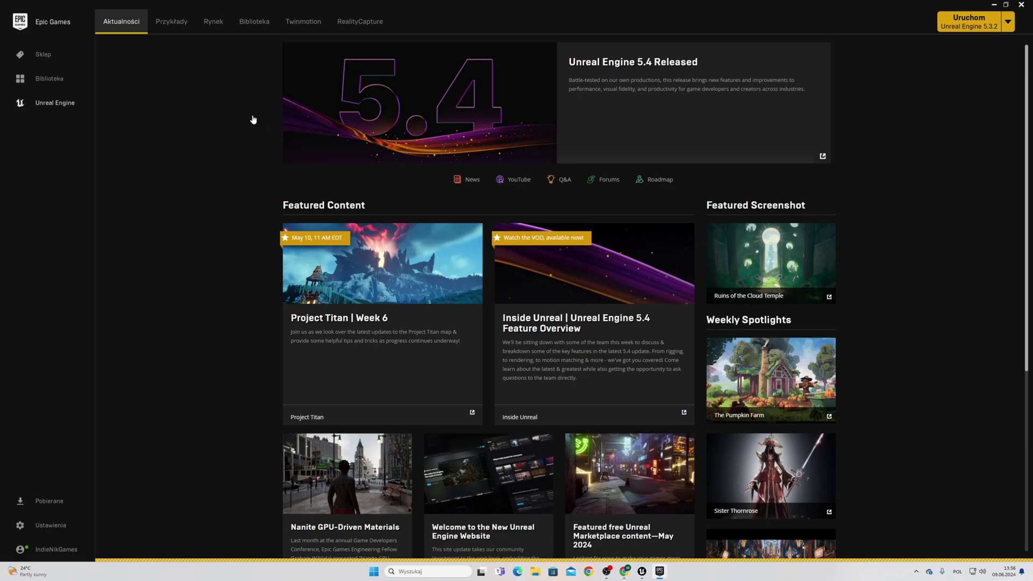
left_click(215, 23)
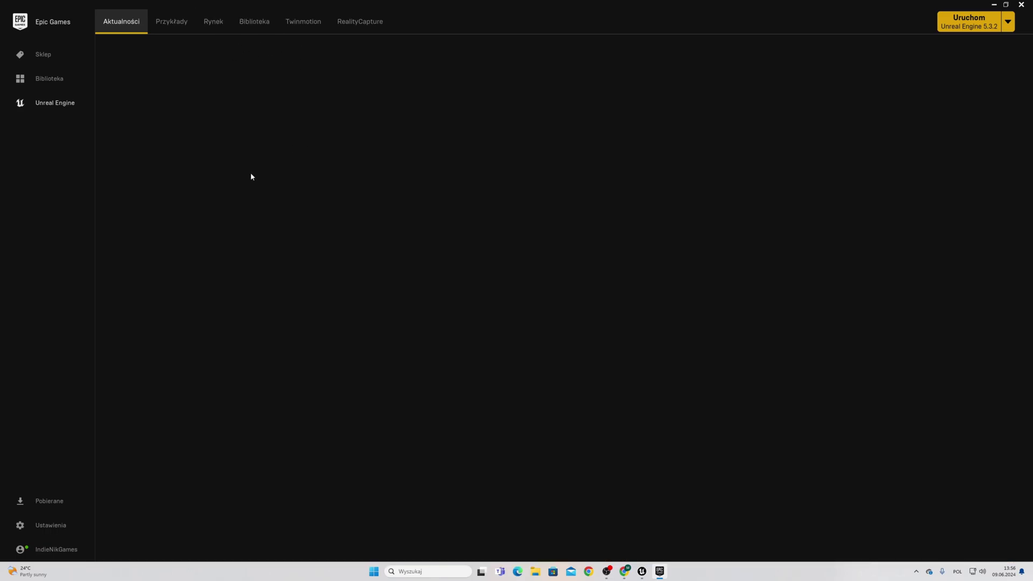
left_click(221, 30)
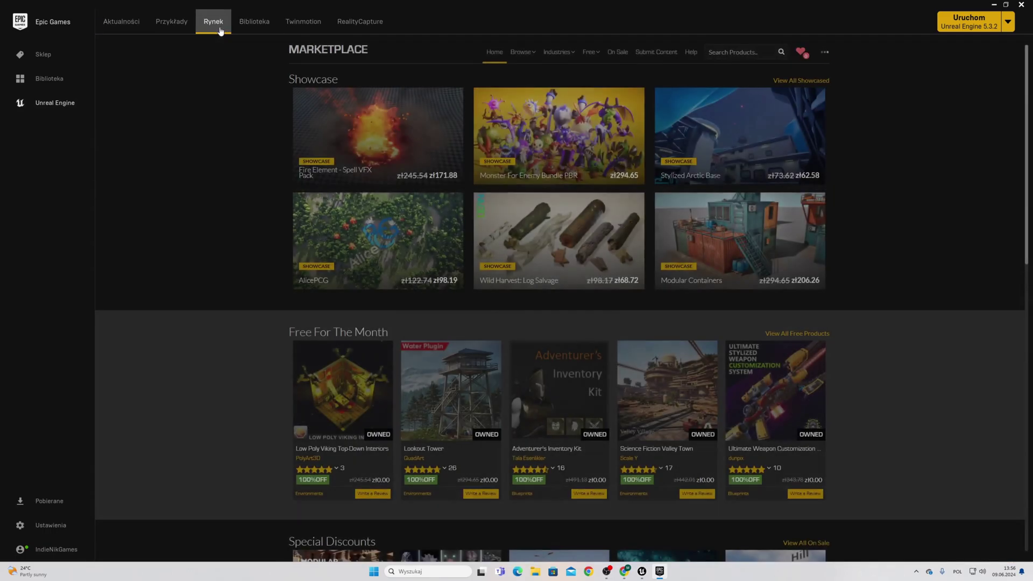
scroll(698, 264, "down", 3)
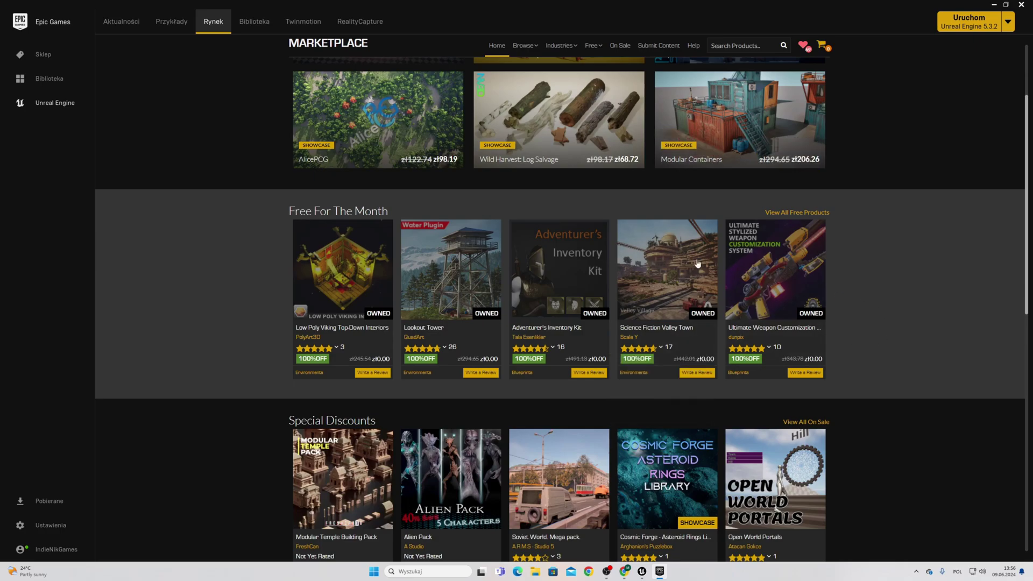
left_click(698, 263)
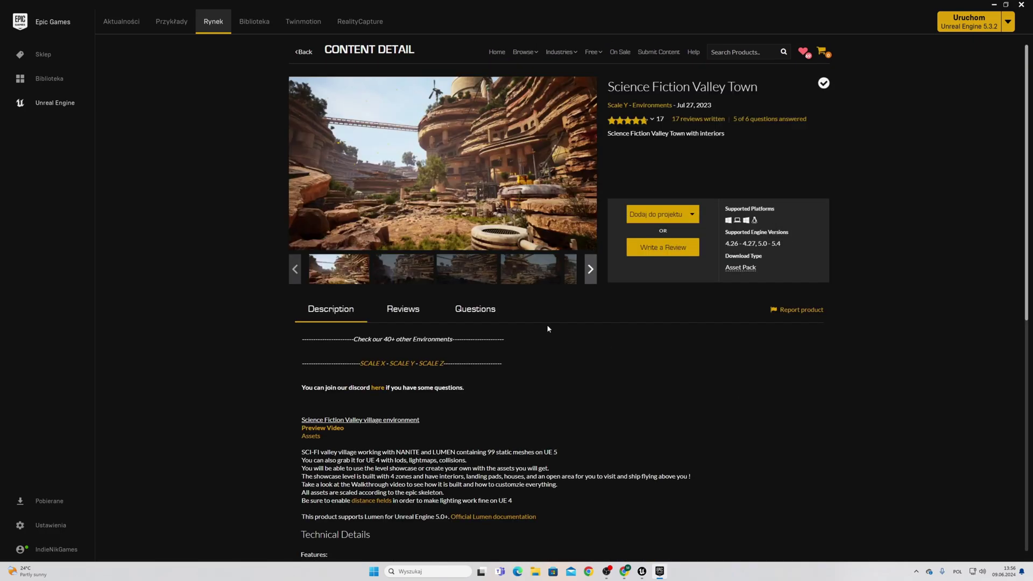
Step: Add the Science Fiction Valley Town pack to the MigrationBQSystem project
left_click(663, 216)
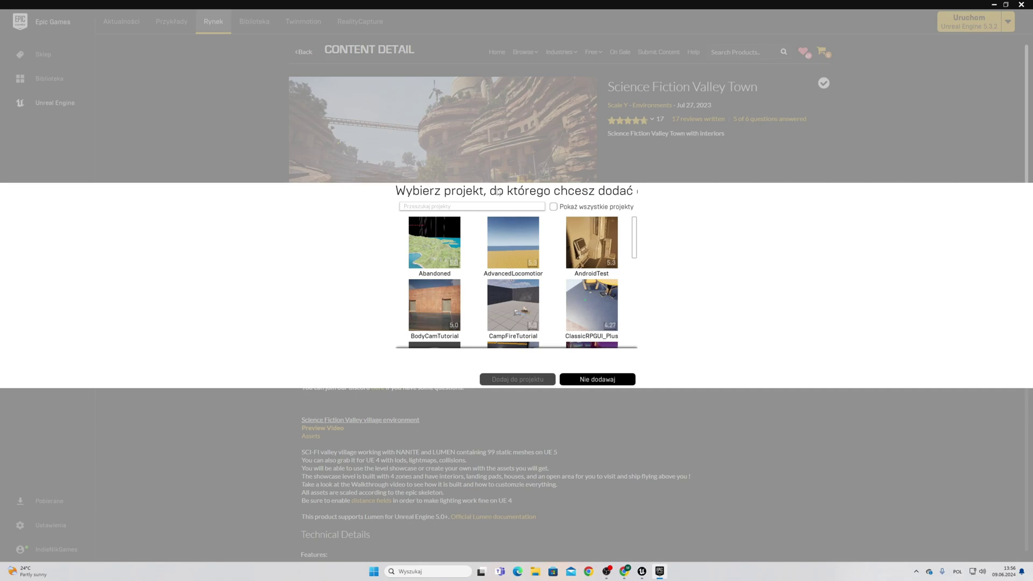
type("migr")
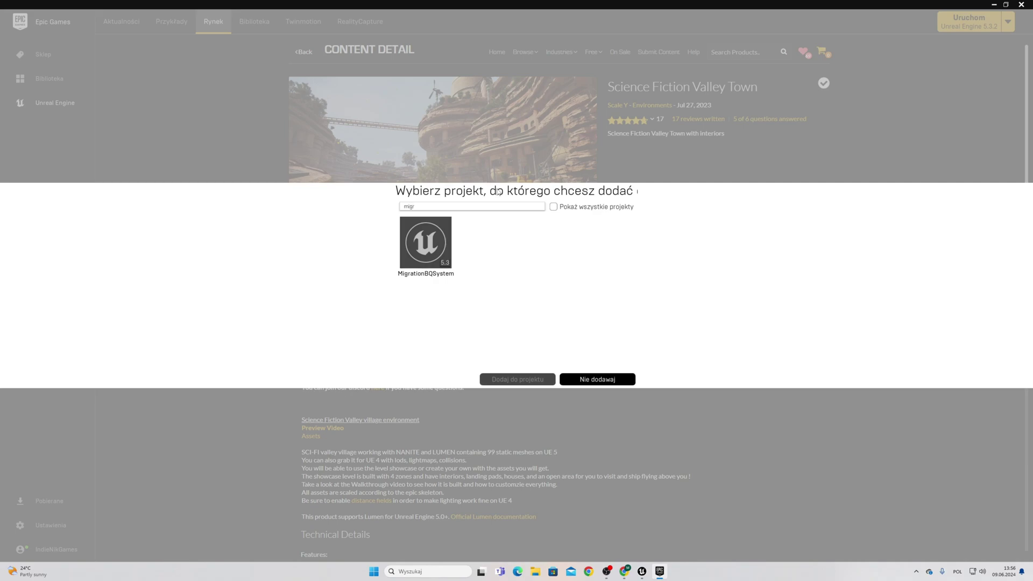
left_click(425, 243)
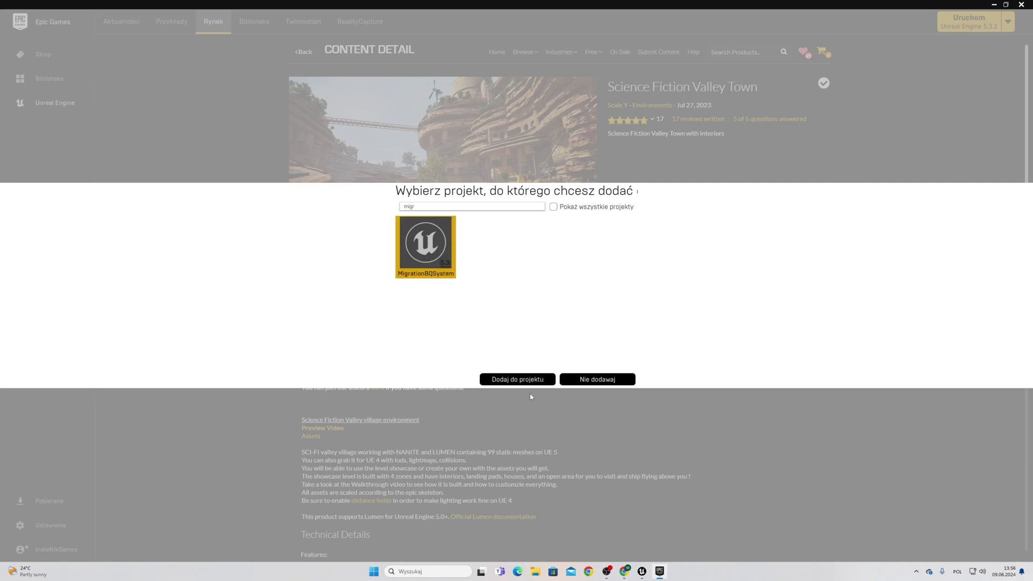
left_click(519, 381)
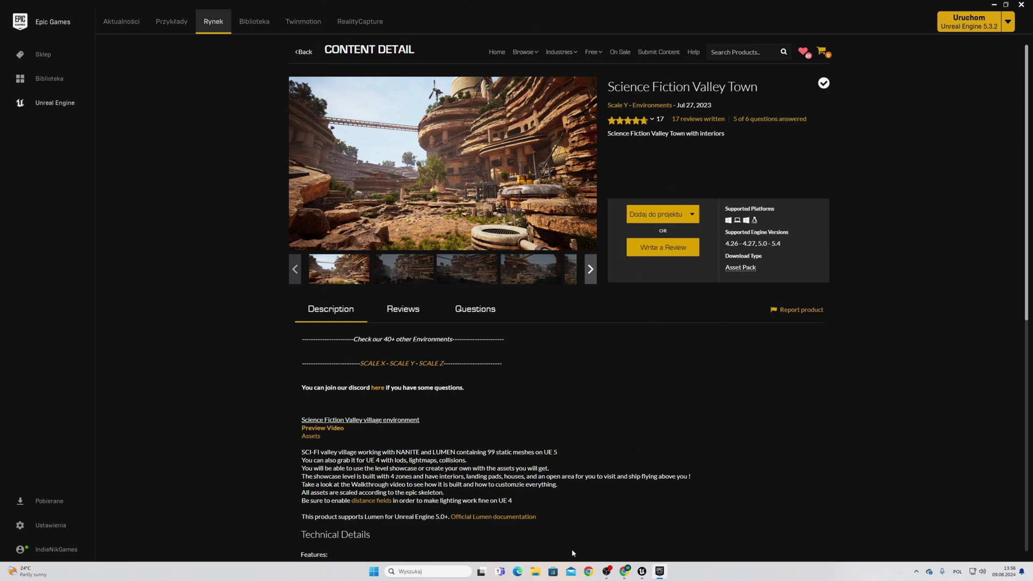
Step: Switch to the MigrationBQSystem editor, open L_showcase_level from the Sci_Fi_Valley_Village Level folder and look around the level
mouse_move(649, 573)
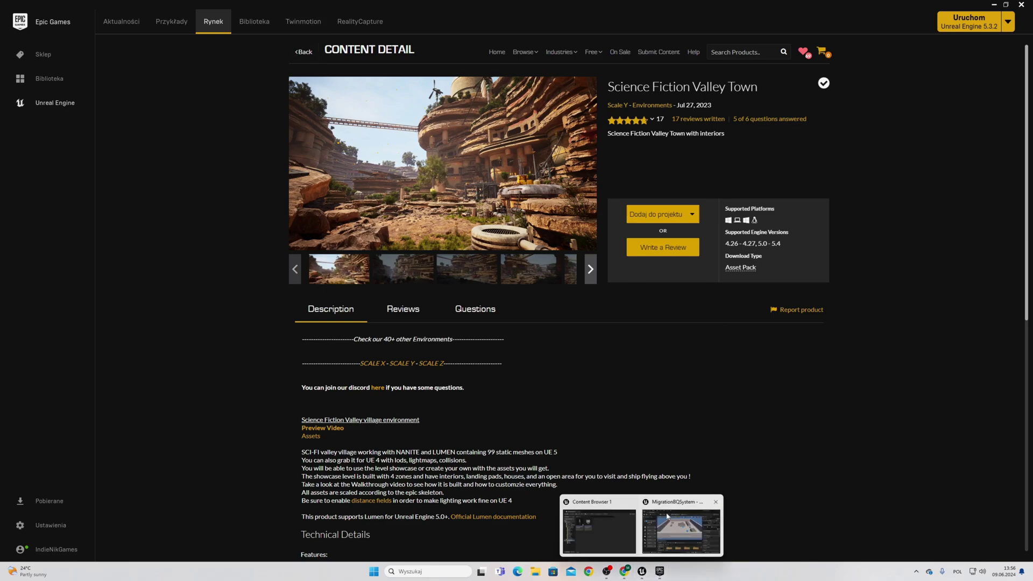
left_click(687, 507)
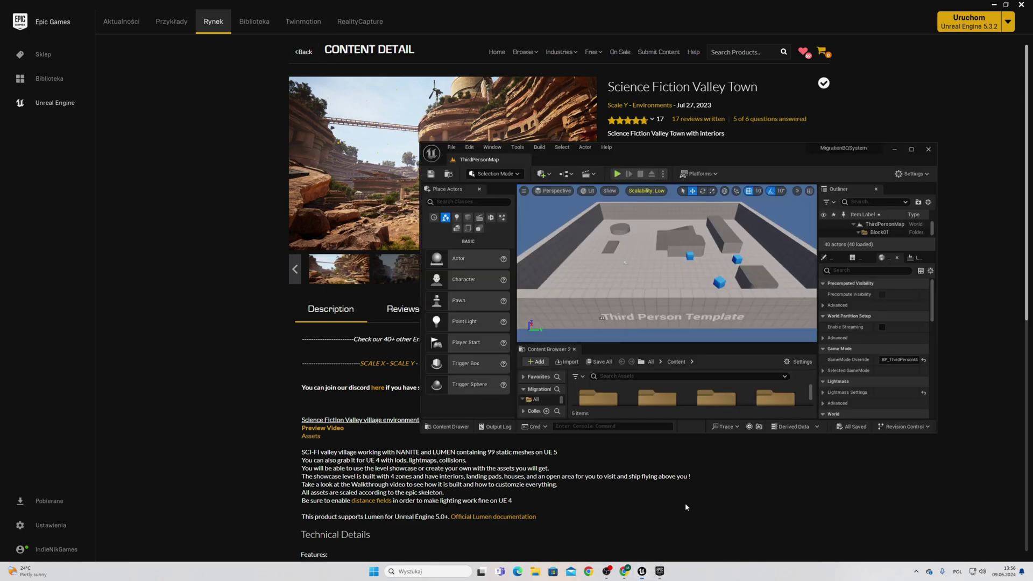
left_click(911, 150)
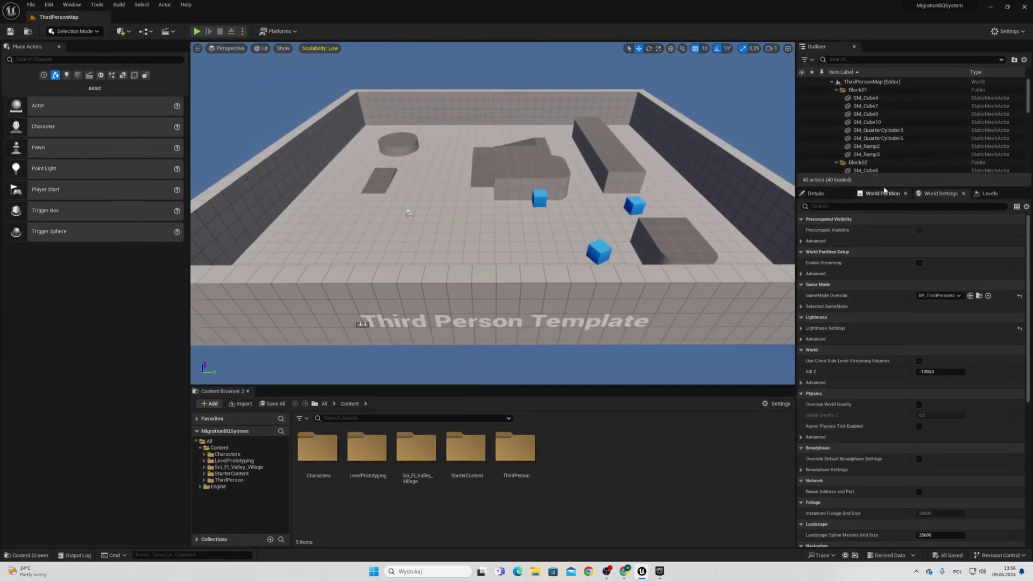
left_click(260, 468)
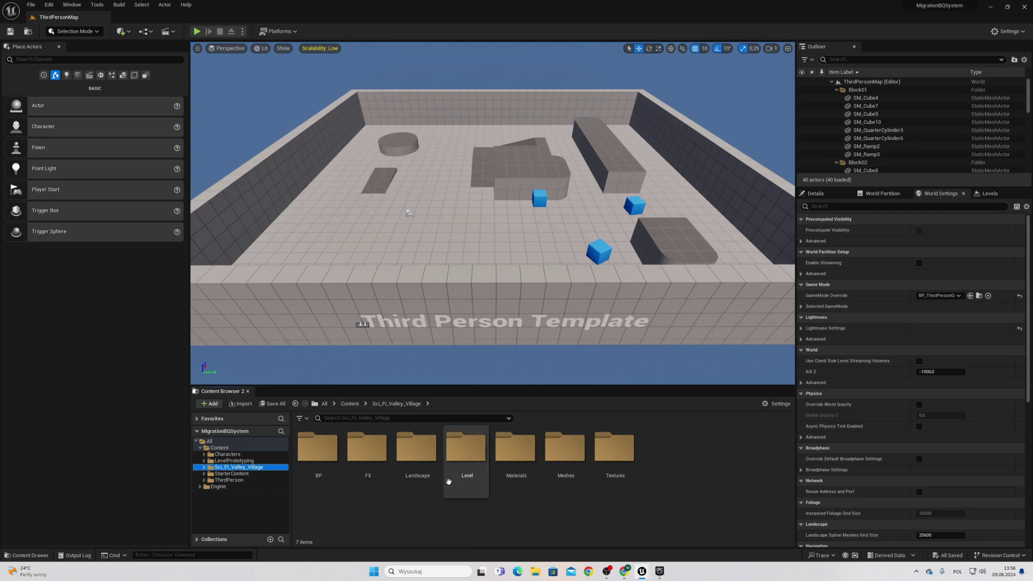
double_click(468, 455)
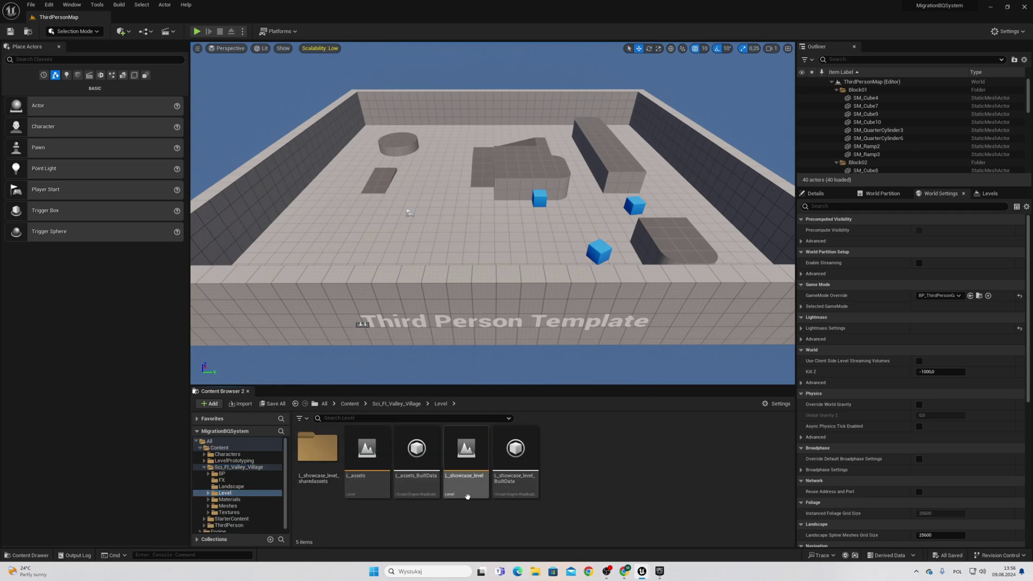
double_click(474, 442)
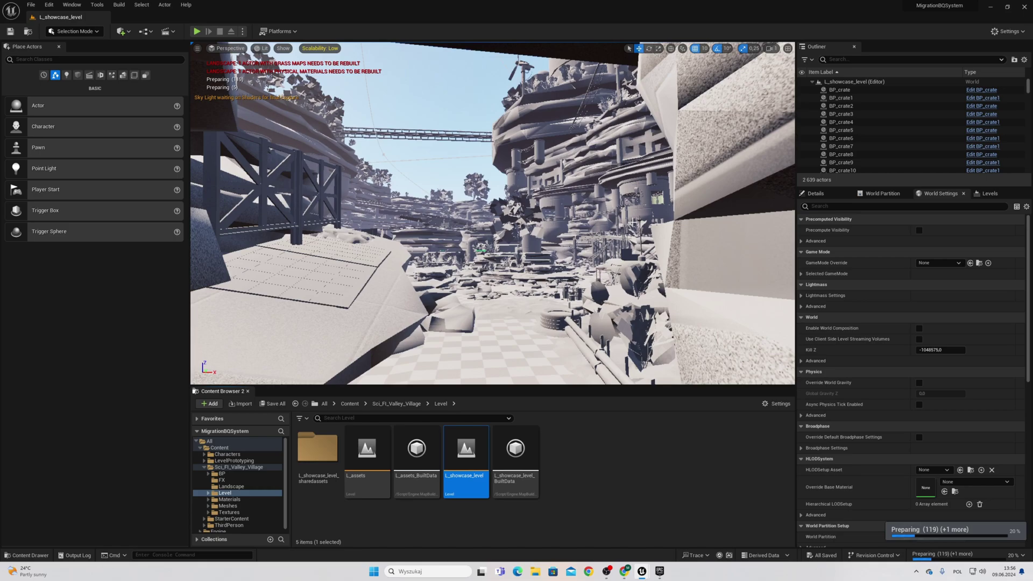
right_click(563, 254)
right_click_drag(564, 254, 567, 291)
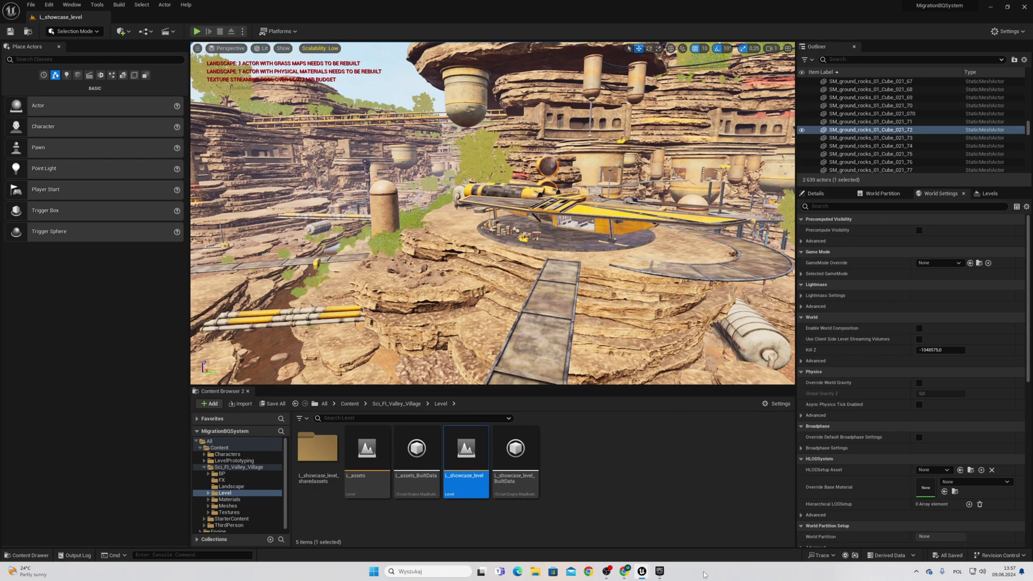
Step: Return to the Epic Games Launcher, search the marketplace for "base quest" and open the Base Quest System product page
mouse_move(664, 578)
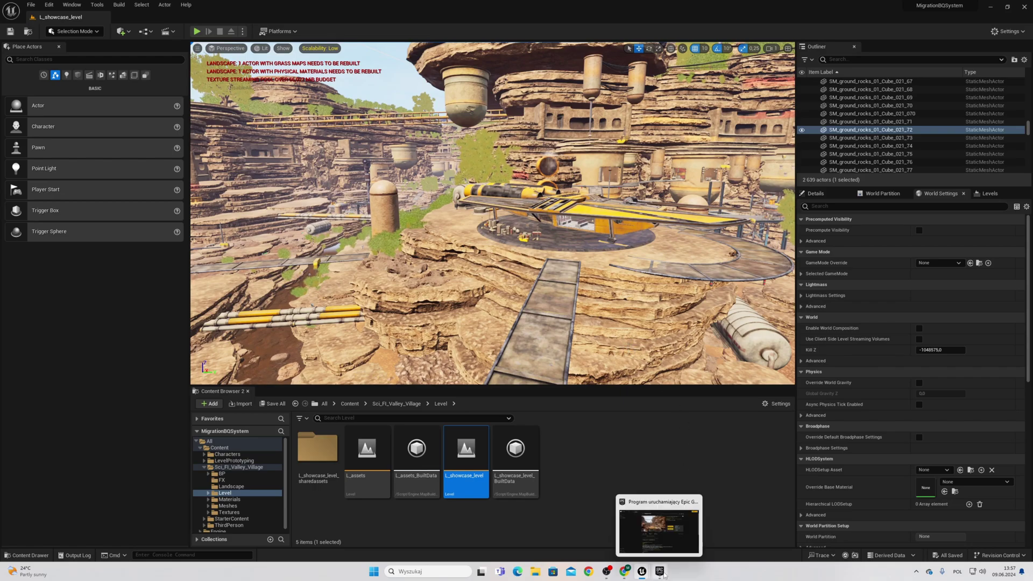
left_click(664, 575)
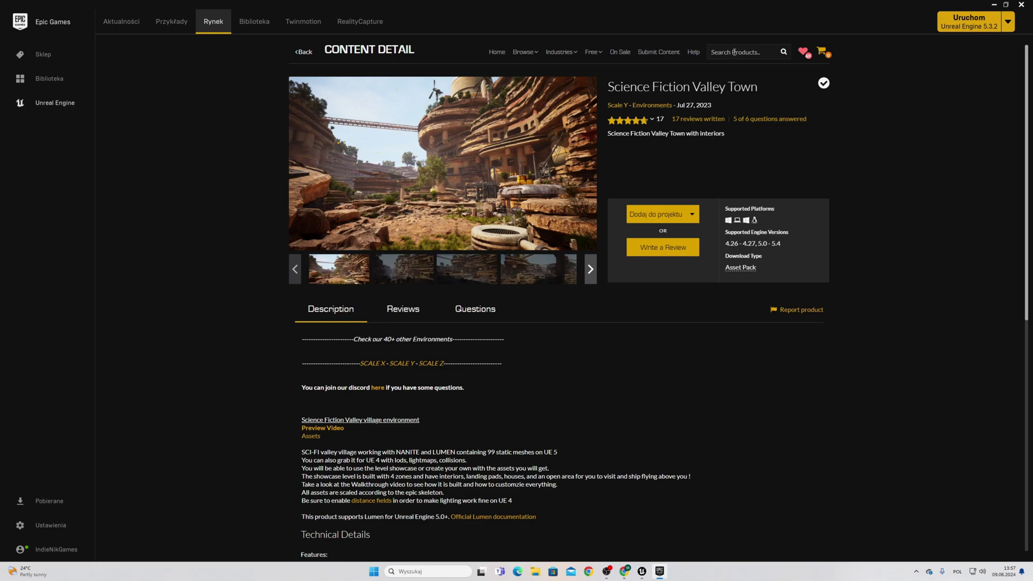
left_click(734, 52)
type("baset")
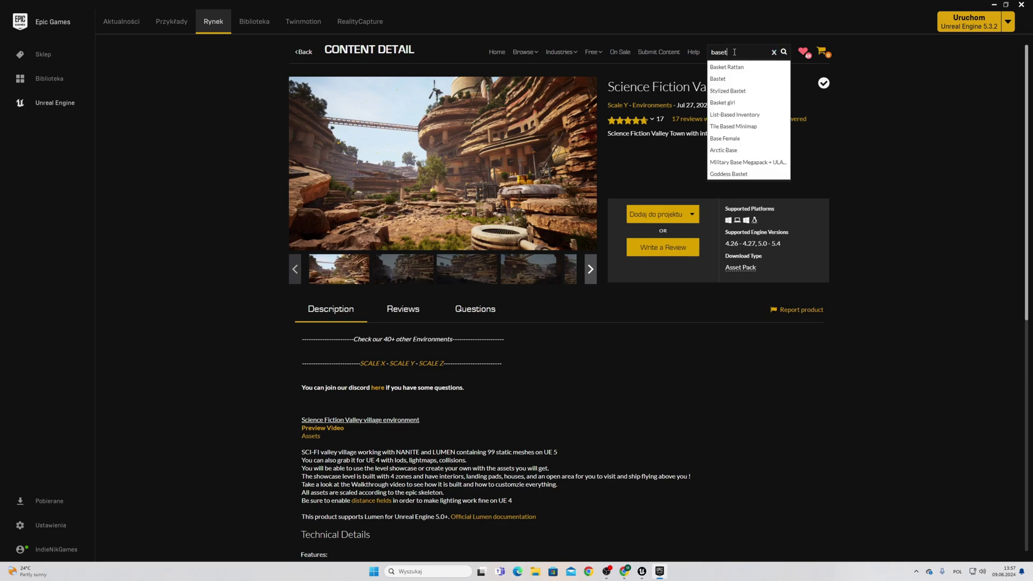
key("BackSpace")
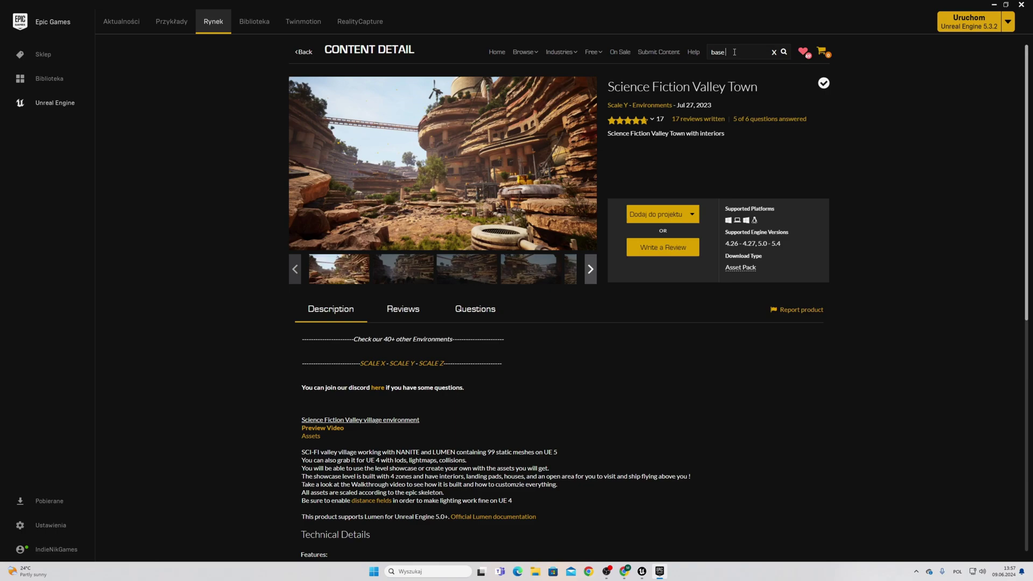
type("quest")
left_click(768, 67)
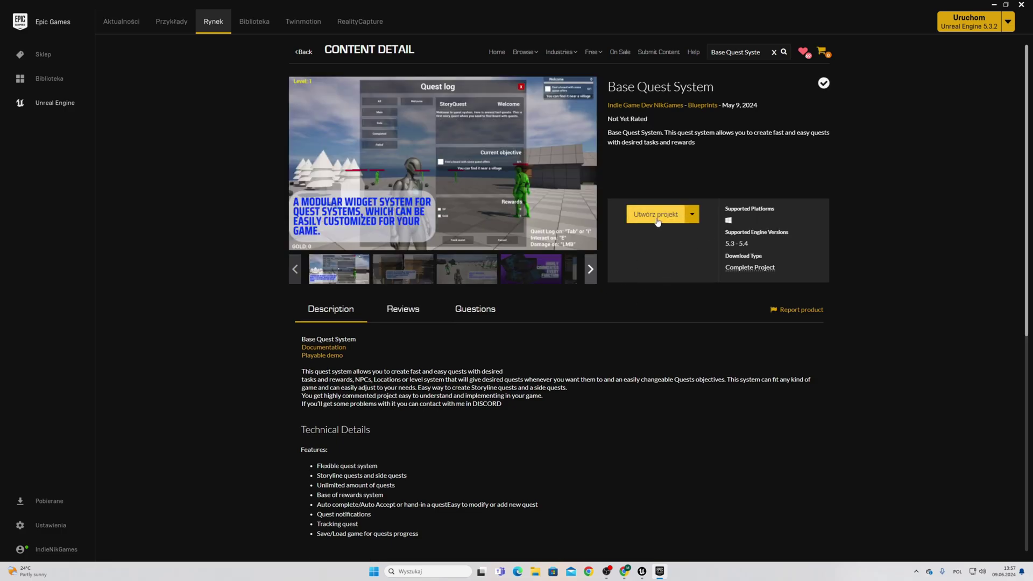
Step: Create the BaseQuestSystem project for engine version 5.3 and open it from the library
left_click(656, 214)
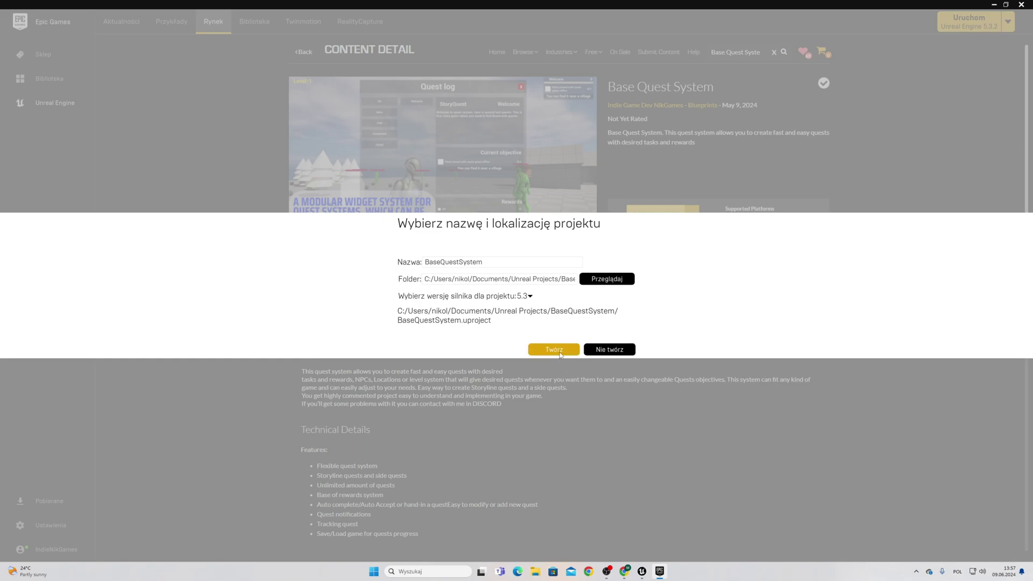
left_click(558, 351)
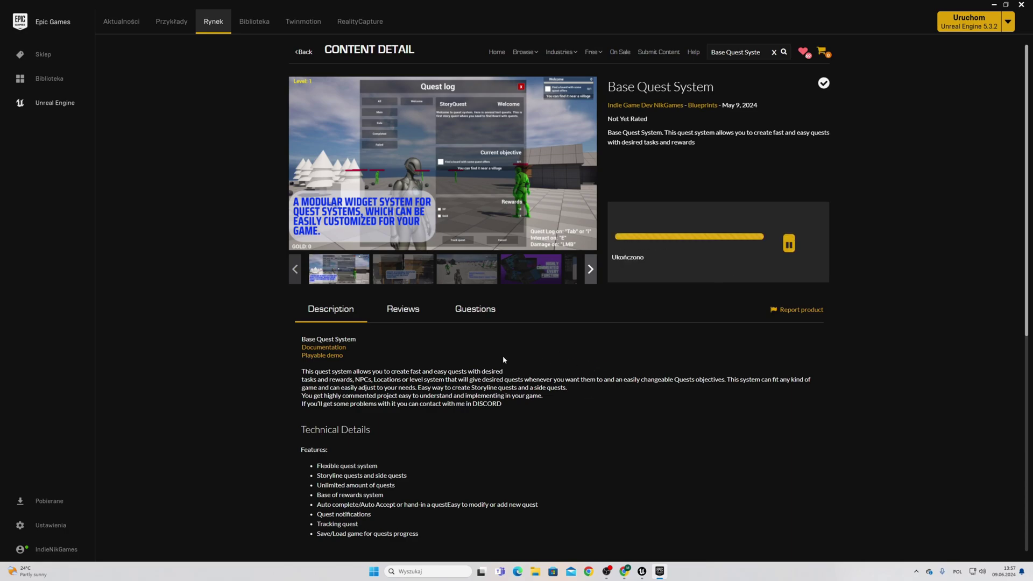
left_click(254, 22)
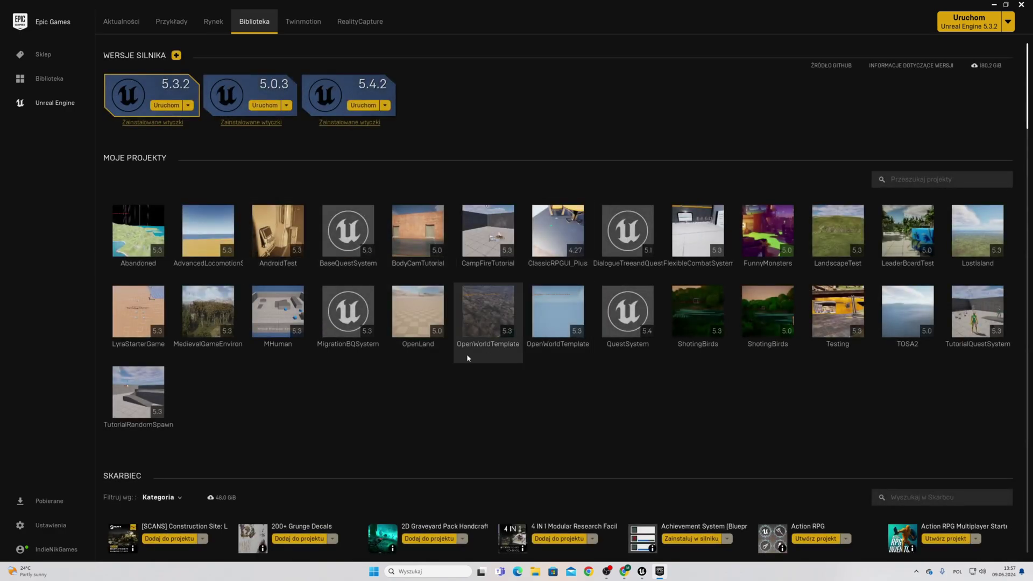
left_click(364, 249)
double_click(364, 249)
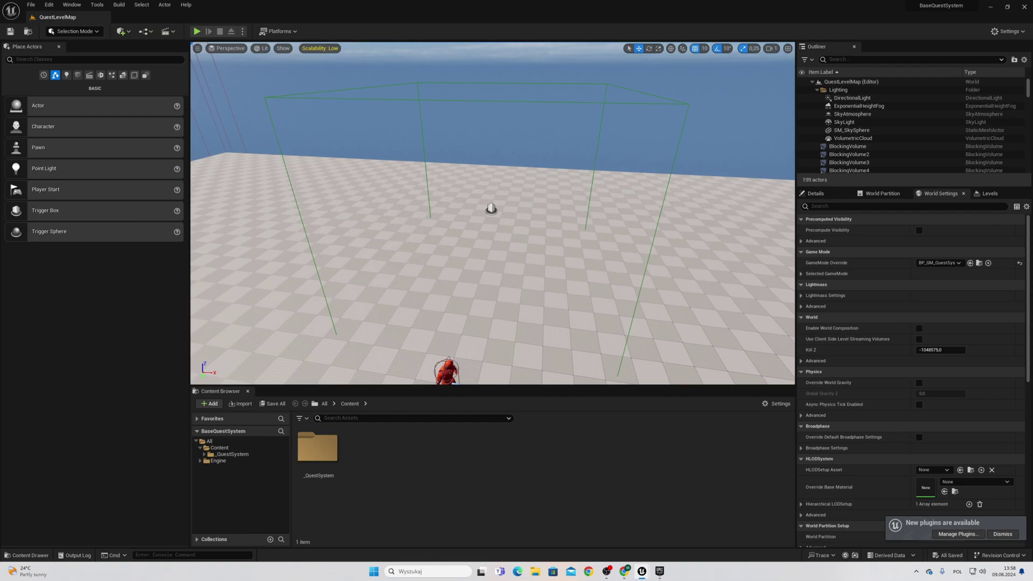
Step: Start migrating the _QuestSystem folder, look through the asset report and accept all listed assets
left_click(243, 455)
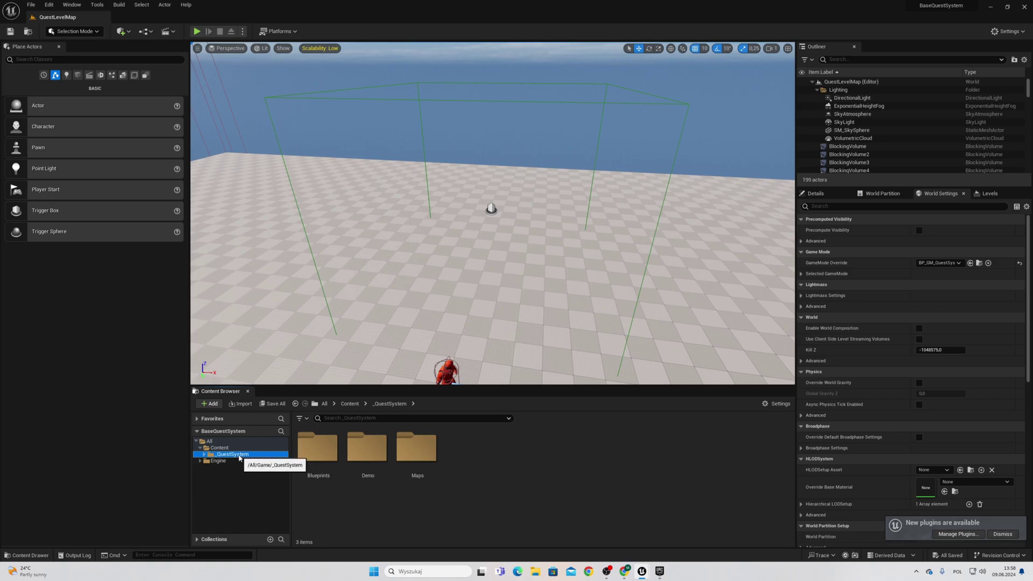
right_click(239, 457)
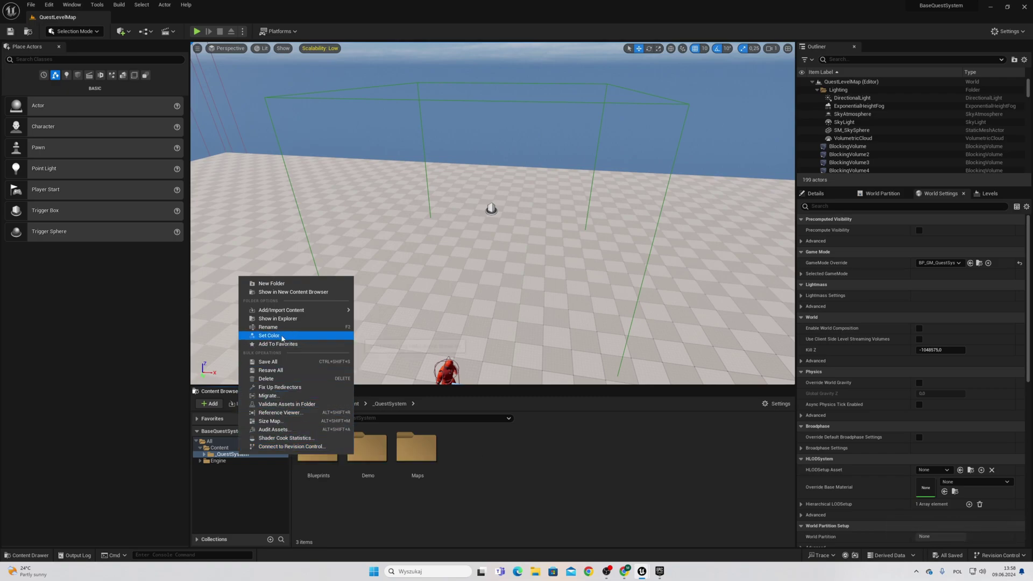
left_click(268, 396)
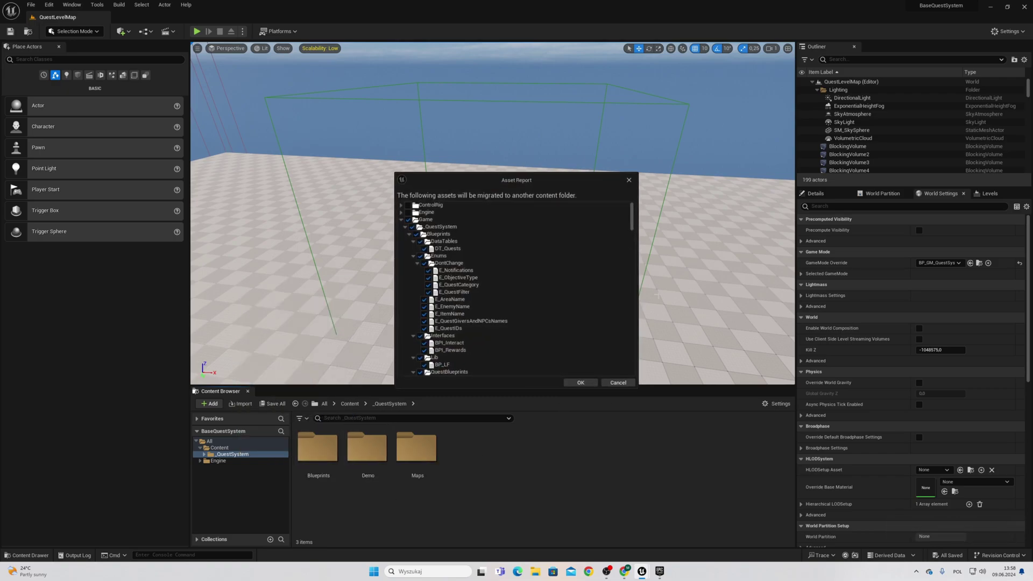
scroll(487, 227, "down", 2)
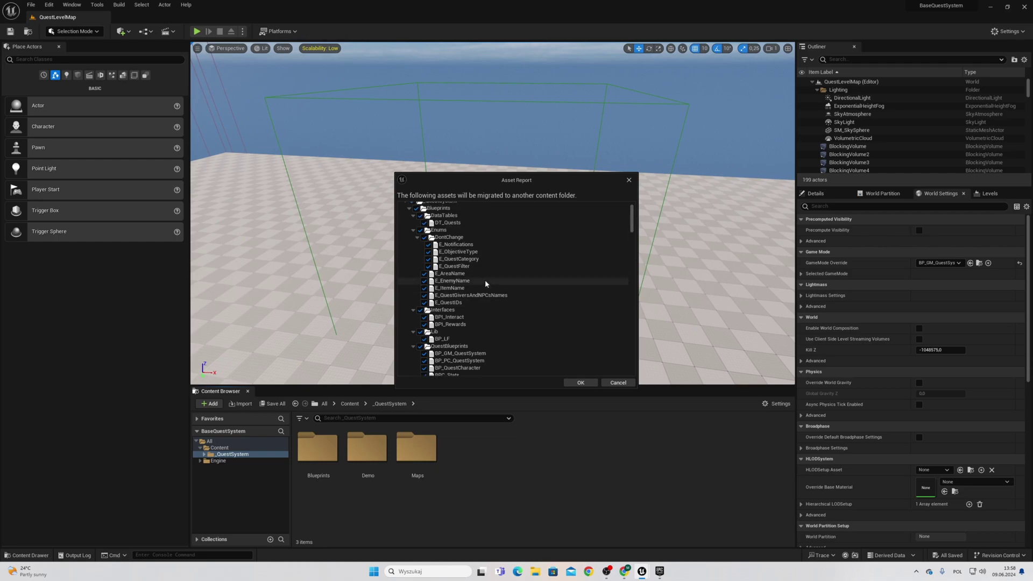
scroll(485, 279, "down", 8)
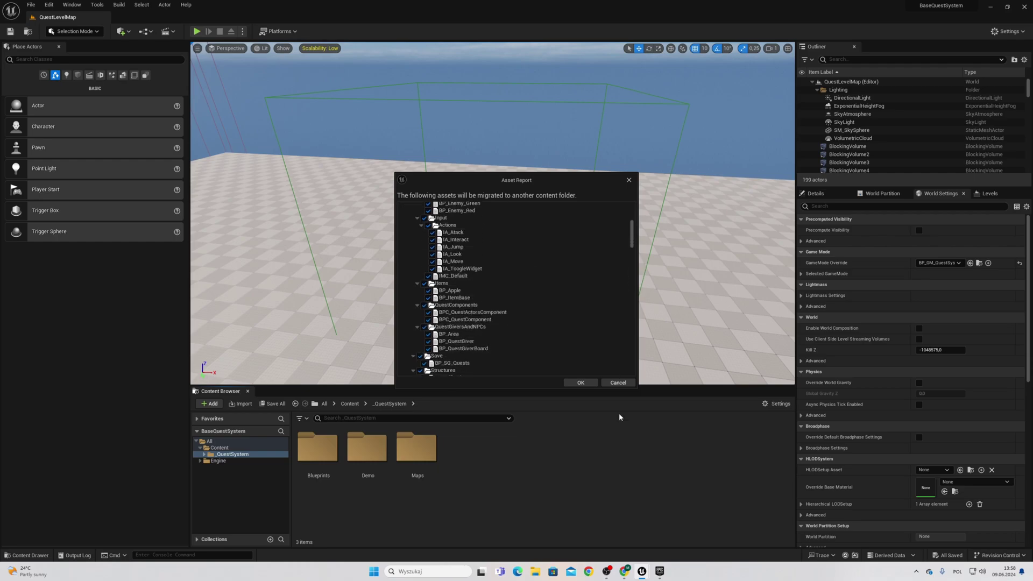
left_click(580, 382)
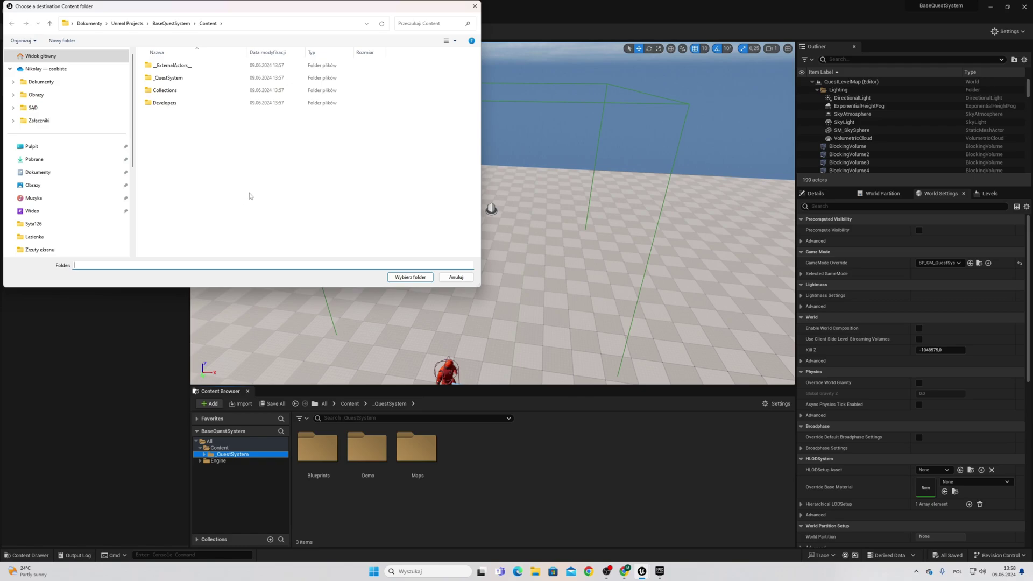
Step: Choose the Content folder of Tutorials/MigrationBQSystem on the Unreal Engine projects (F:) drive as the migration destination
left_click(127, 23)
scroll(114, 206, "down", 3)
scroll(115, 206, "down", 2)
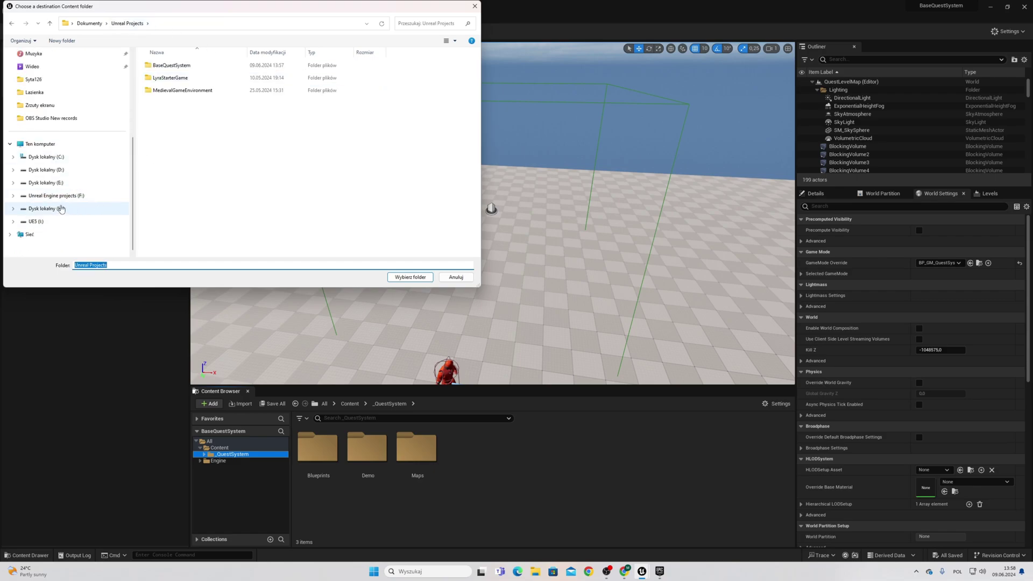
left_click(71, 196)
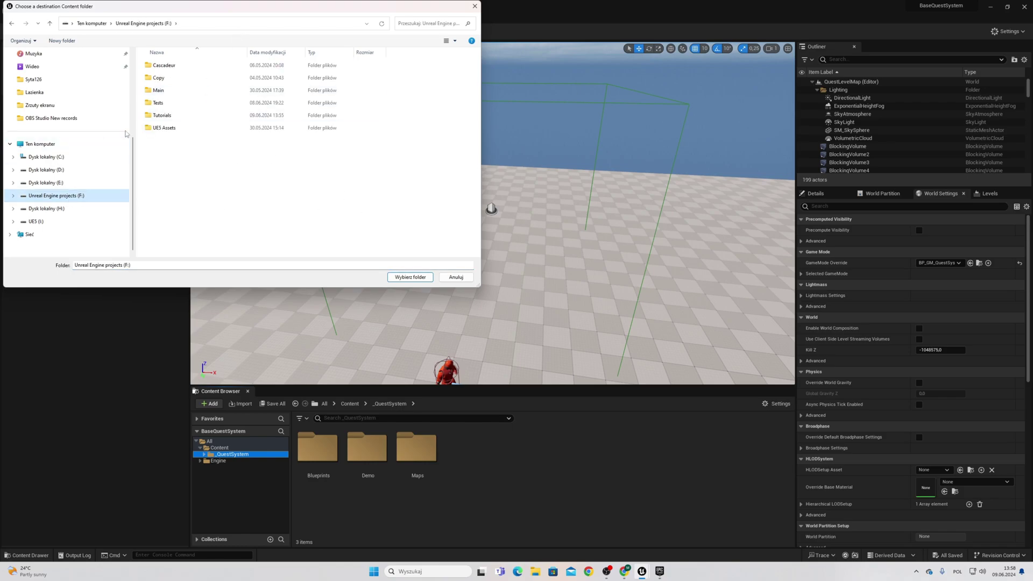
double_click(162, 103)
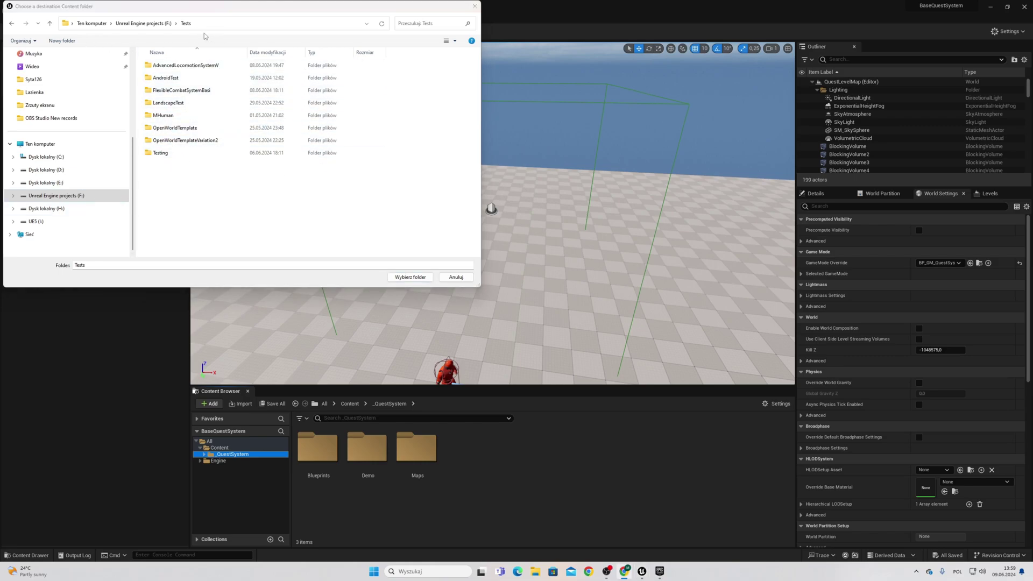
left_click(154, 24)
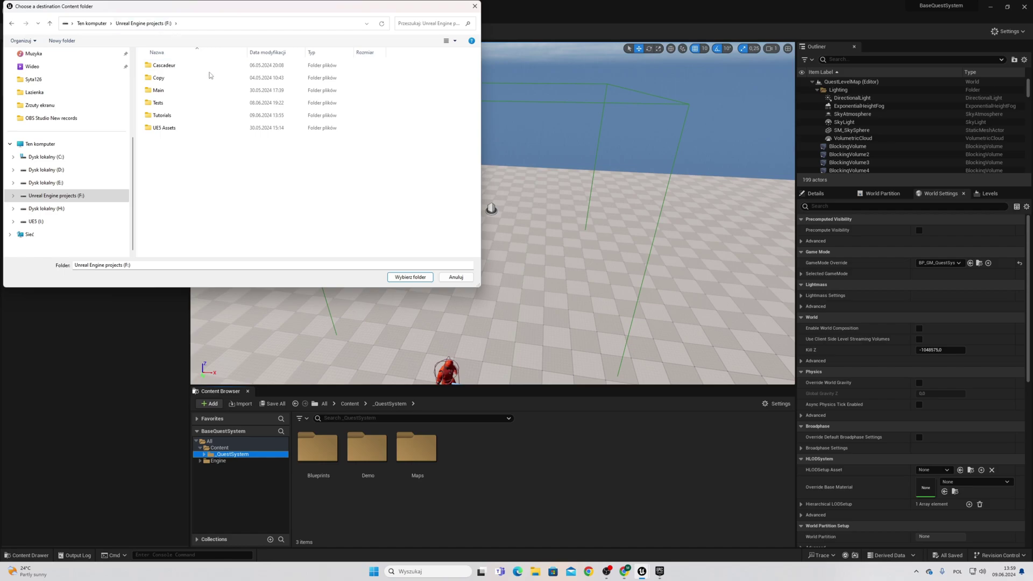
double_click(161, 115)
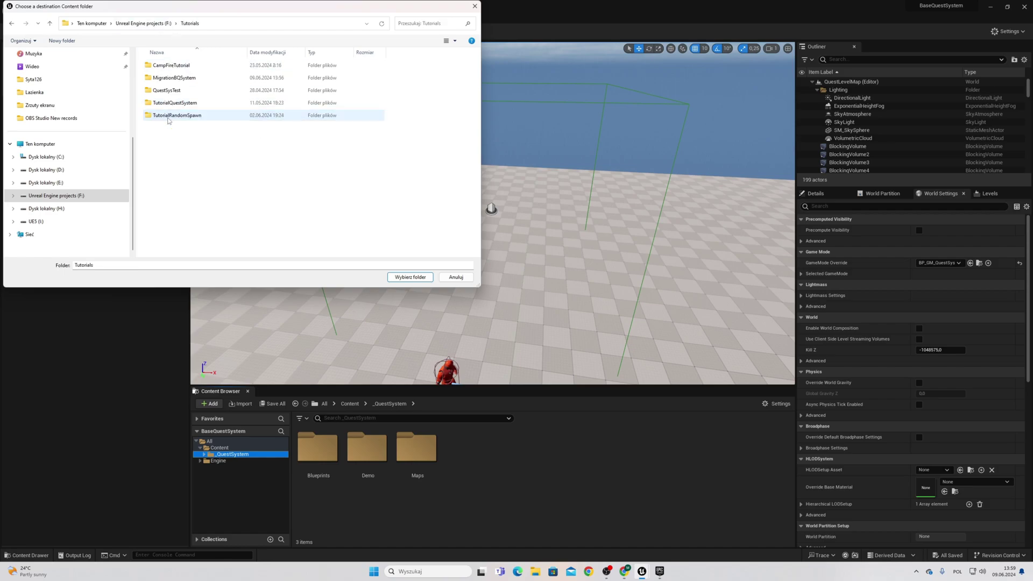
double_click(196, 80)
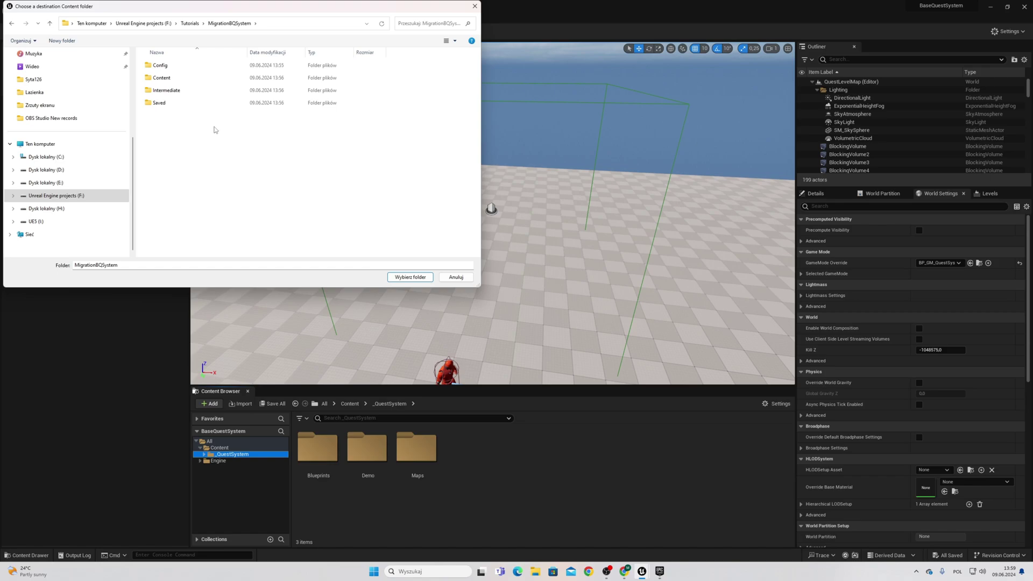
double_click(168, 81)
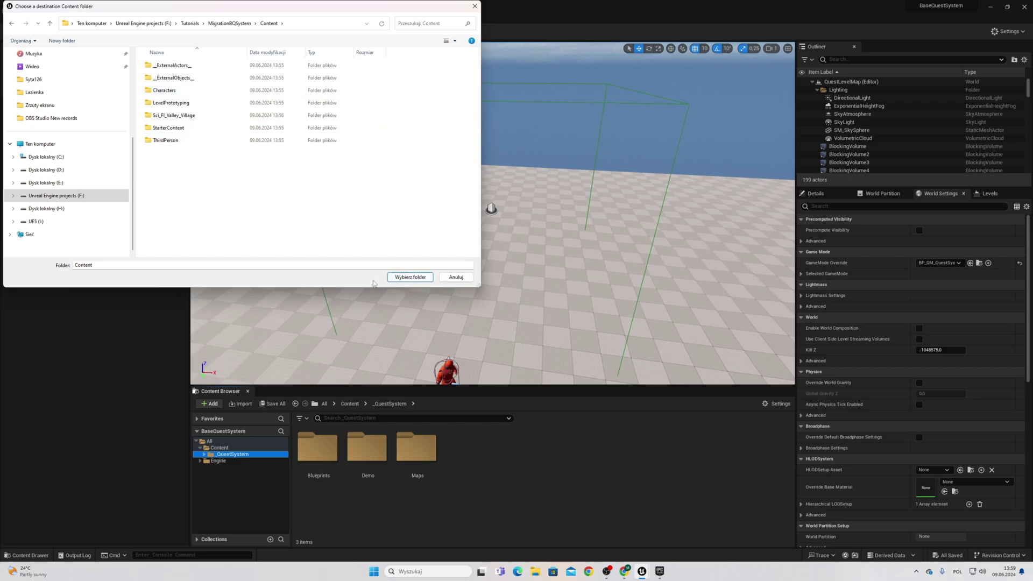
left_click(420, 281)
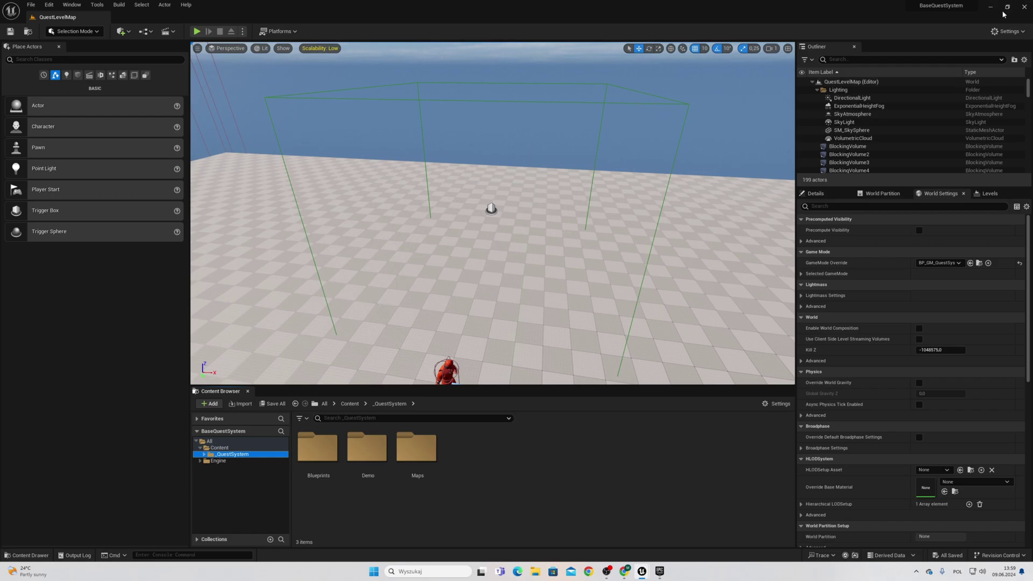
Step: Close the BaseQuestSystem editor, switch to the MigrationBQSystem editor and open its migrated _QuestSystem folder
left_click(1023, 7)
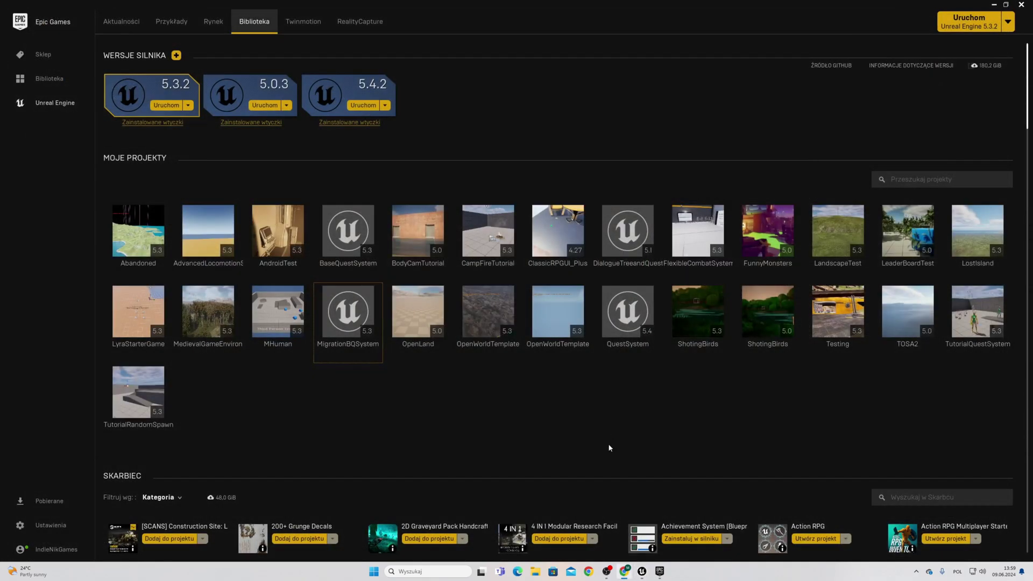
mouse_move(642, 571)
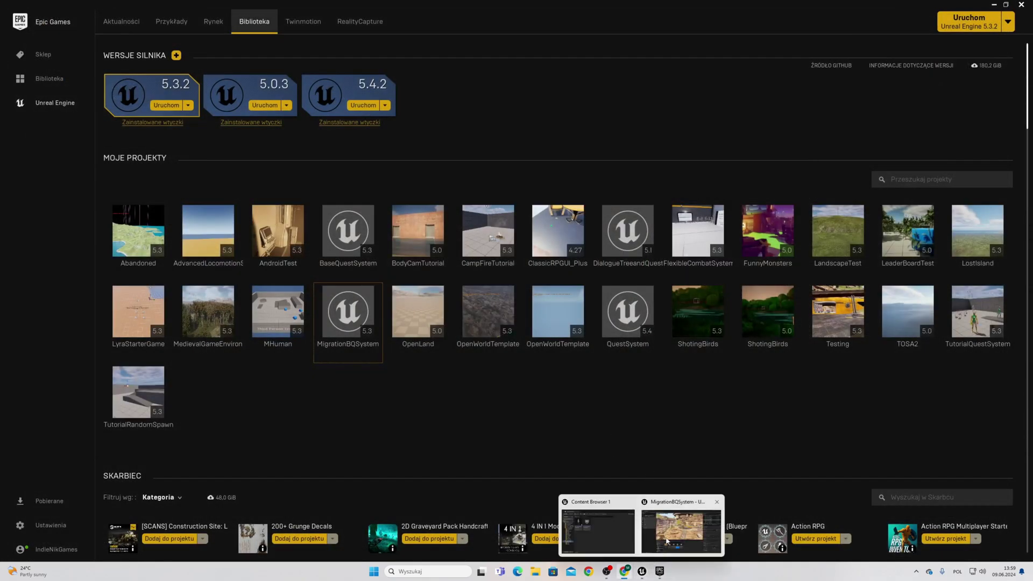
left_click(673, 505)
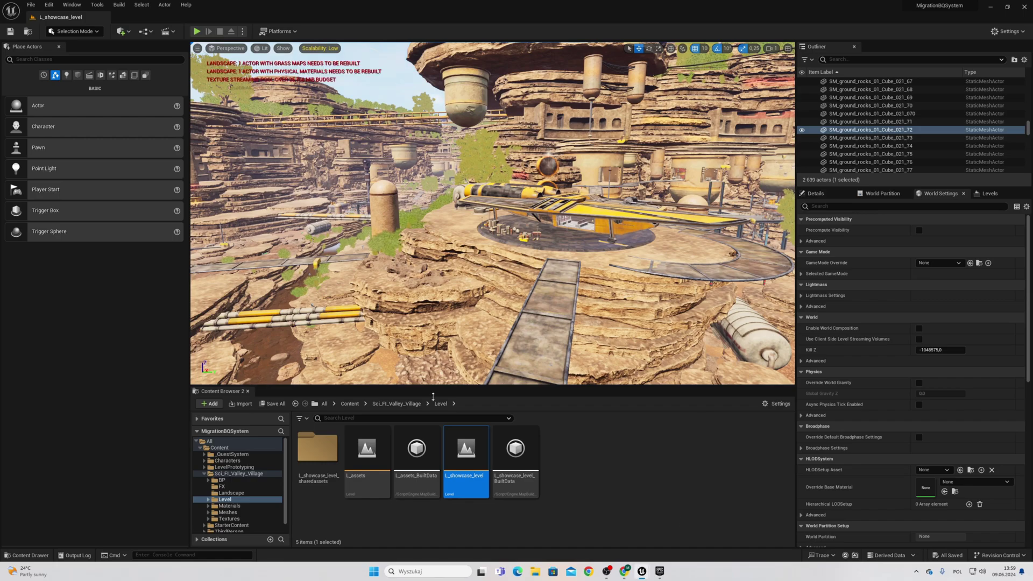
left_click(246, 455)
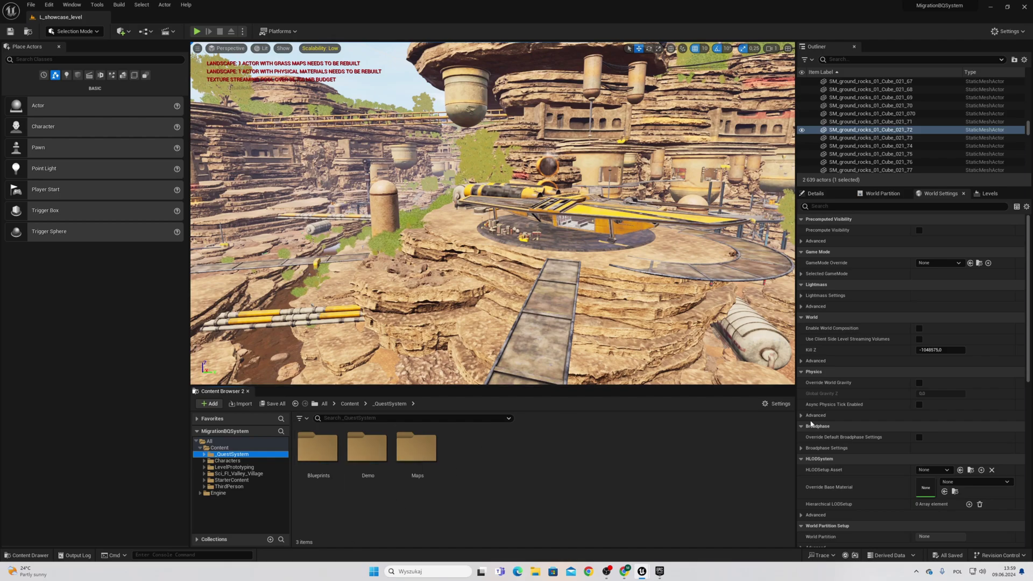
Step: Look at the available GameMode Override options, then play-test L_showcase_level with the override left at None and stop
left_click(940, 195)
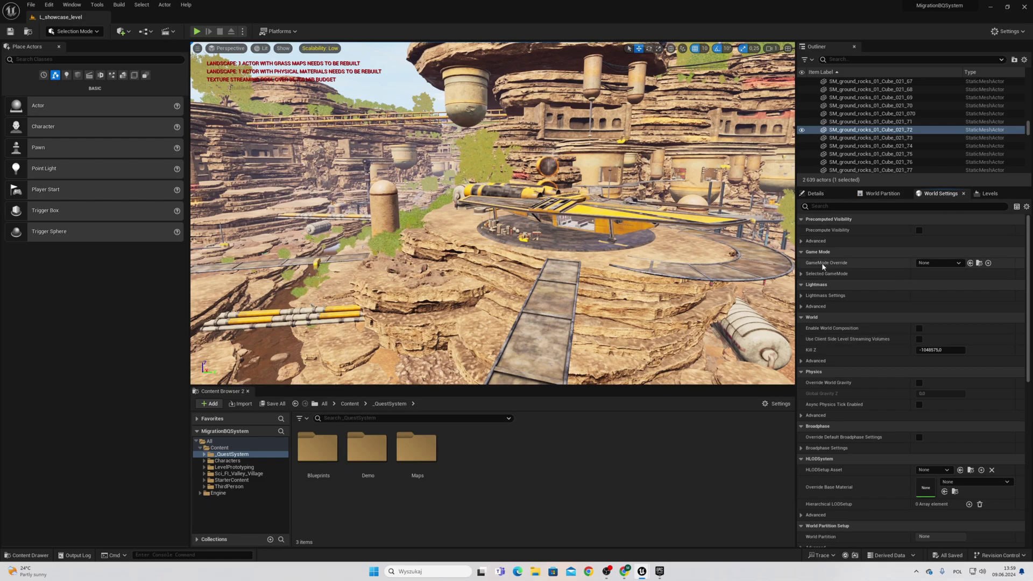
left_click(949, 263)
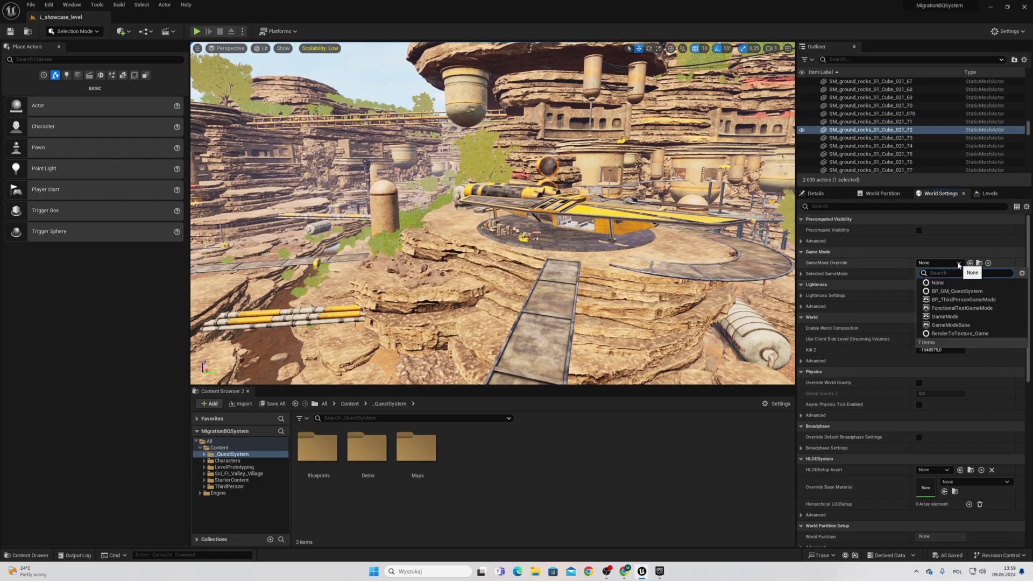
left_click(611, 473)
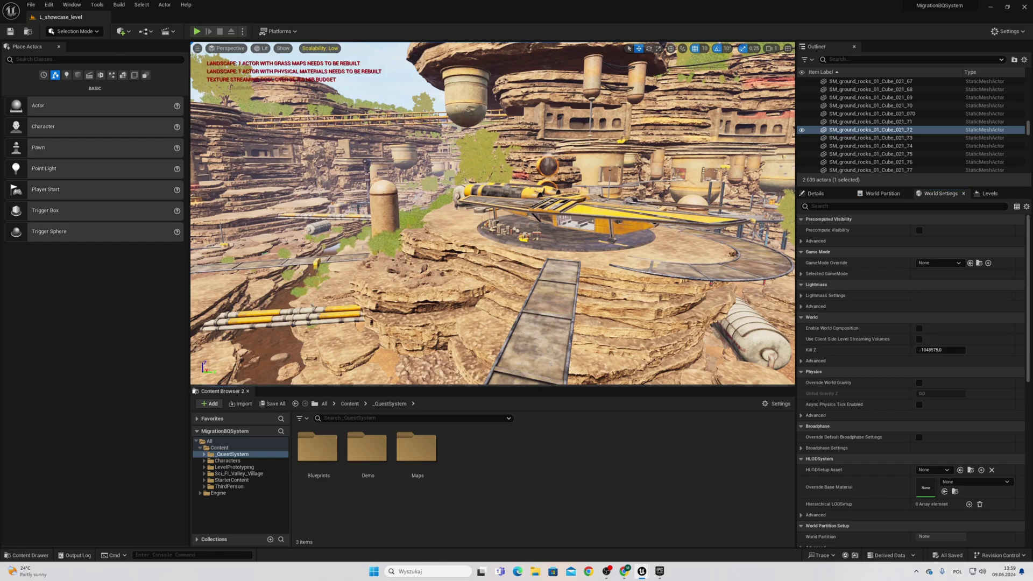
left_click(197, 31)
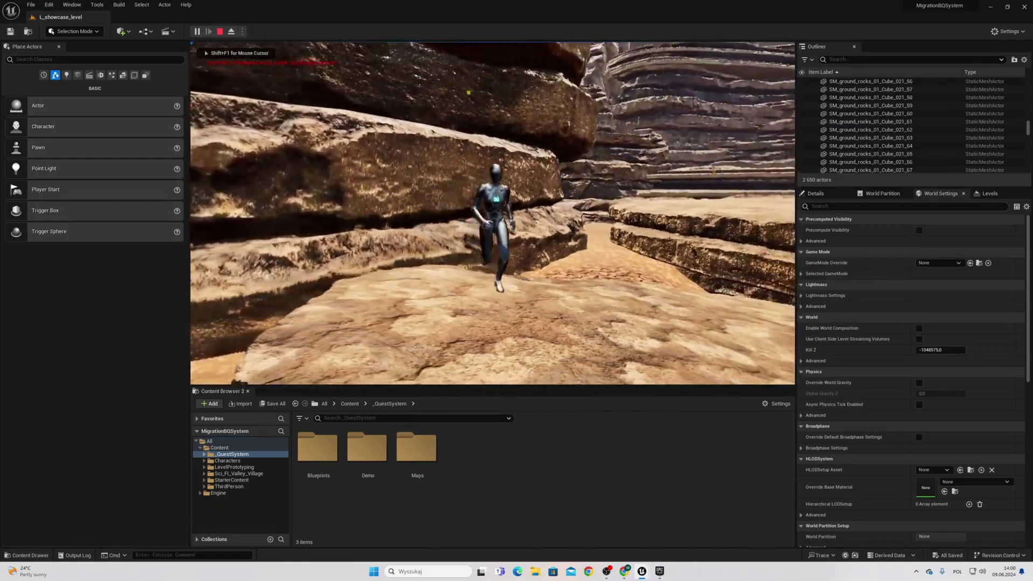
key("w")
key("a")
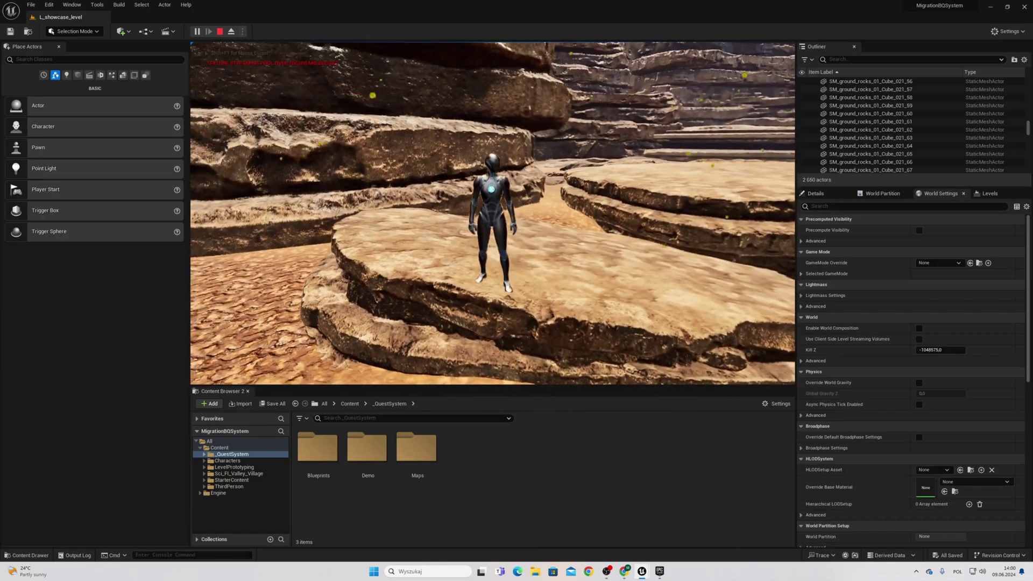
key("Escape")
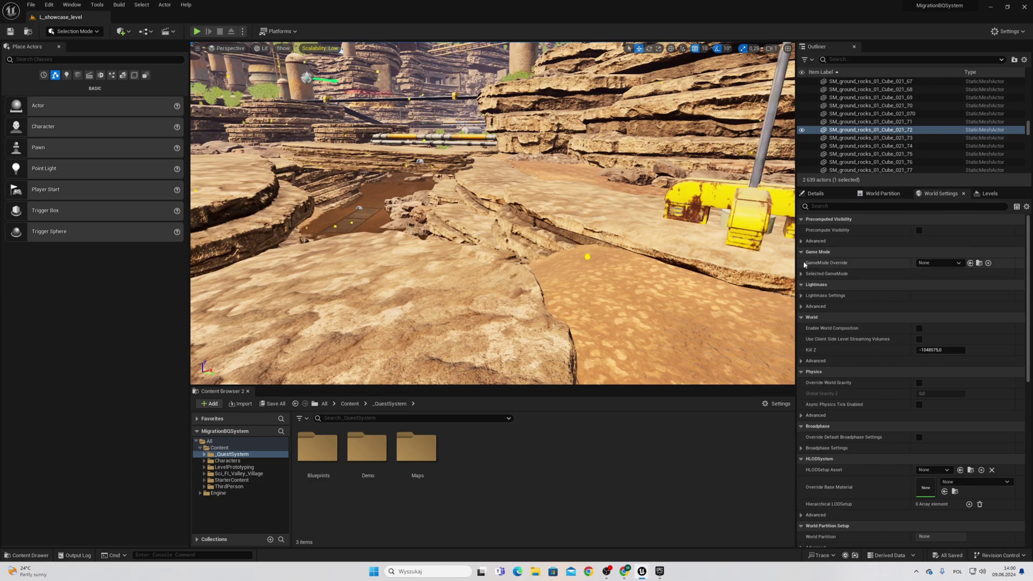
Step: Set the level's GameMode Override to BP_GM_QuestSystem and save L_showcase_level
left_click(950, 263)
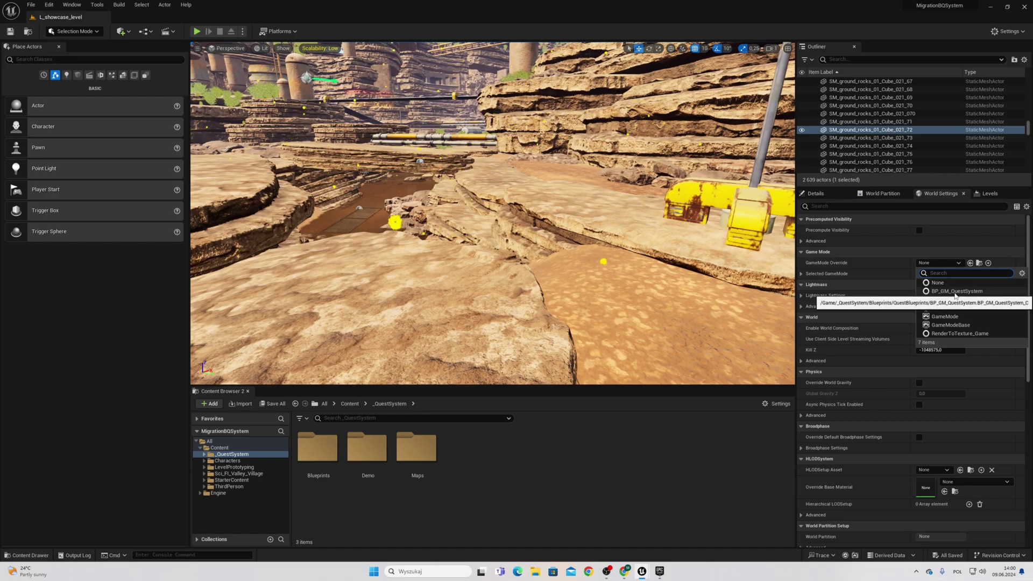
left_click(975, 293)
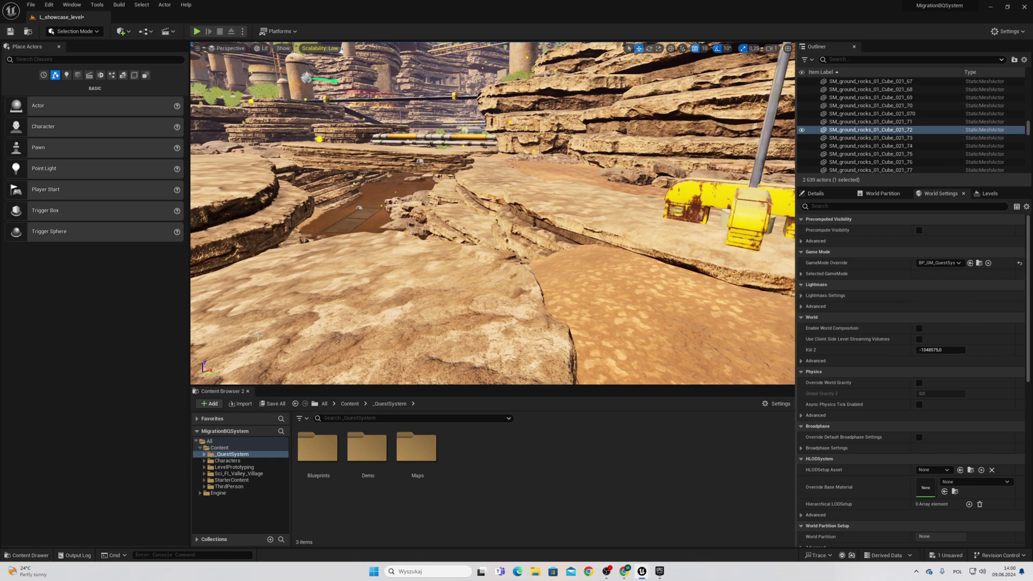
left_click(273, 404)
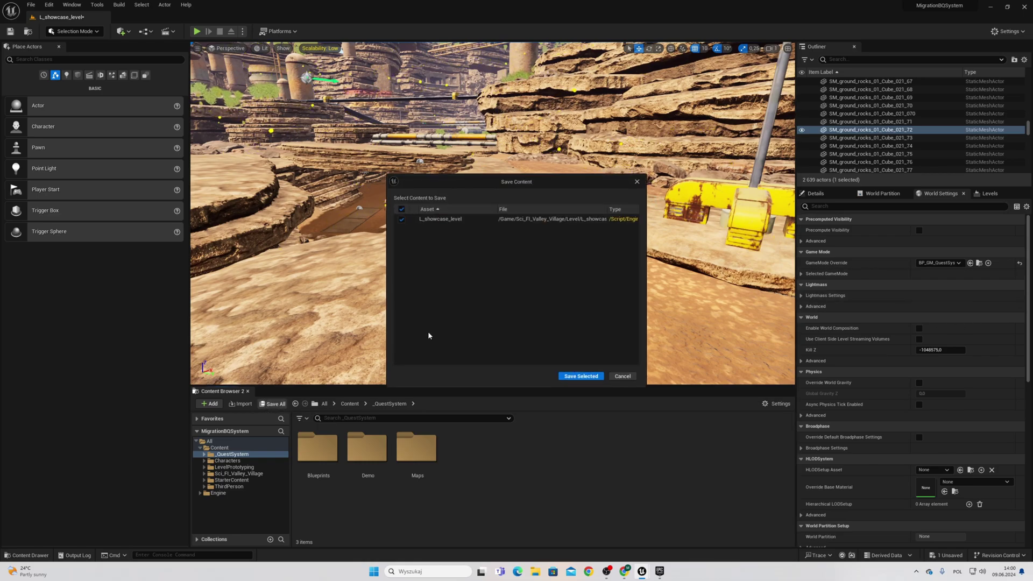
left_click(567, 375)
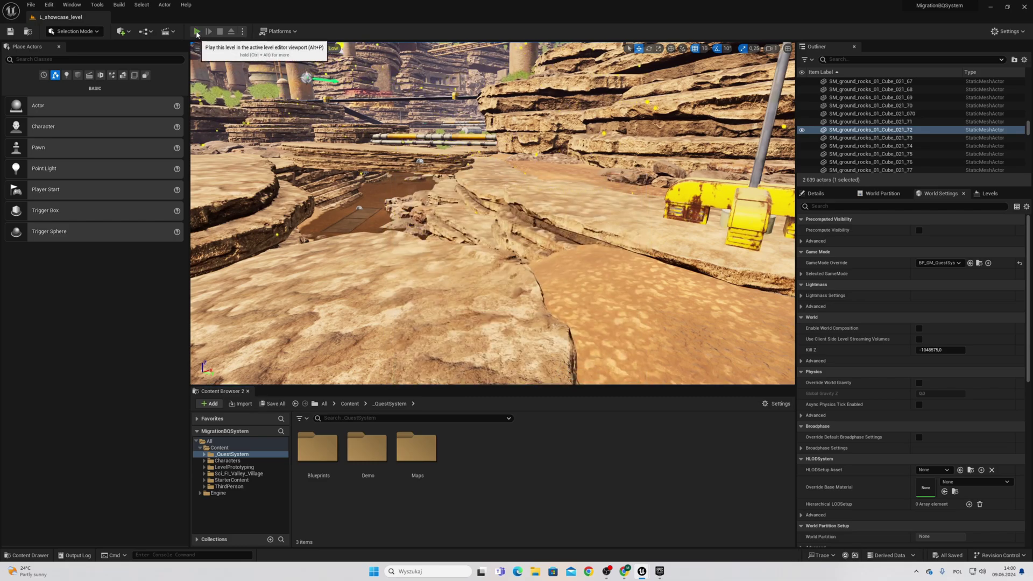
Step: Play-test the level with the quest game mode, open the quest log and stop the session
left_click(197, 32)
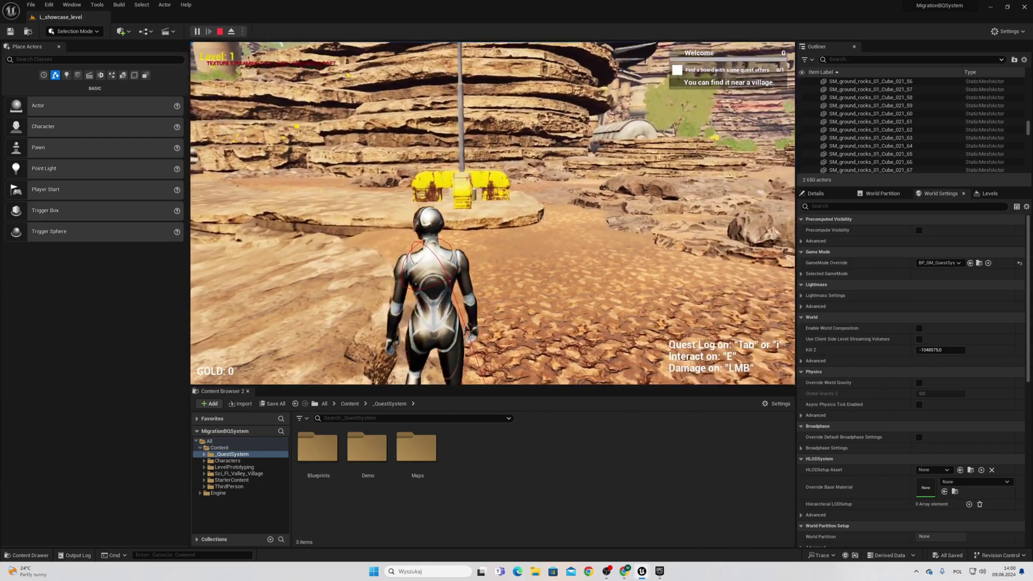
key("Tab")
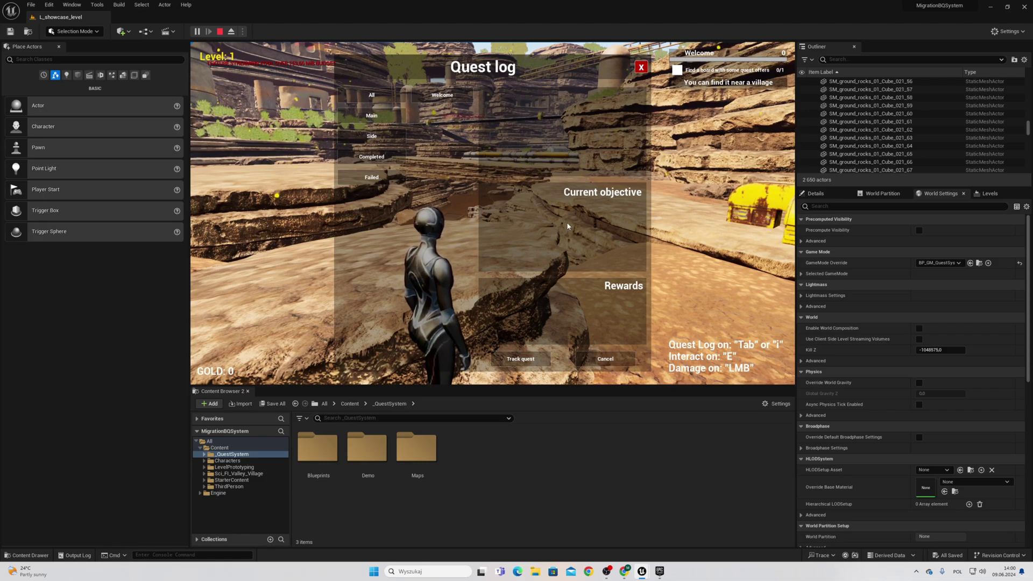
key("Escape")
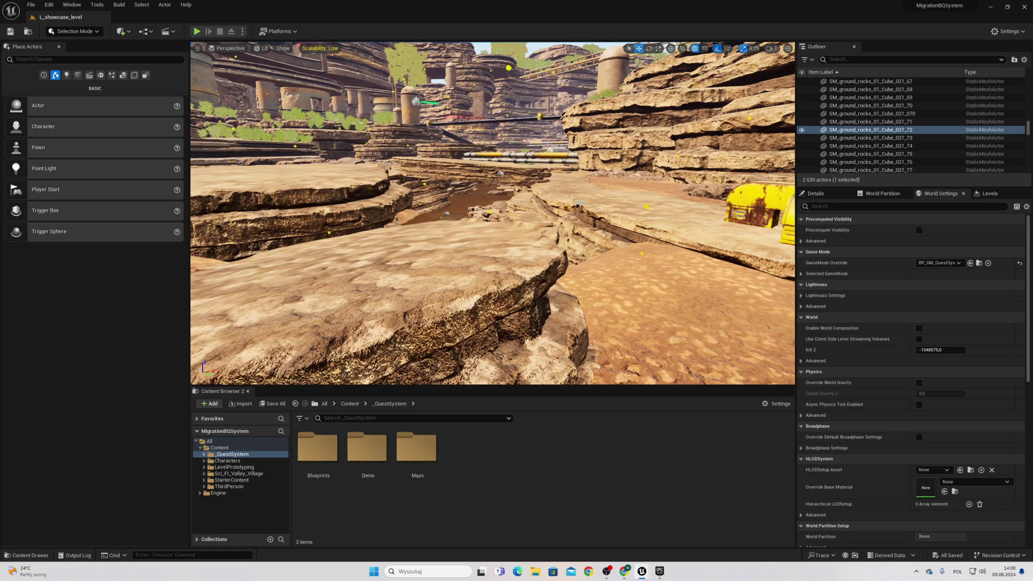
Step: Place a Player Start on the rocky ground beside the blue building with the rusty door
right_click_drag(643, 108, 643, 109)
right_click_drag(651, 211, 651, 211)
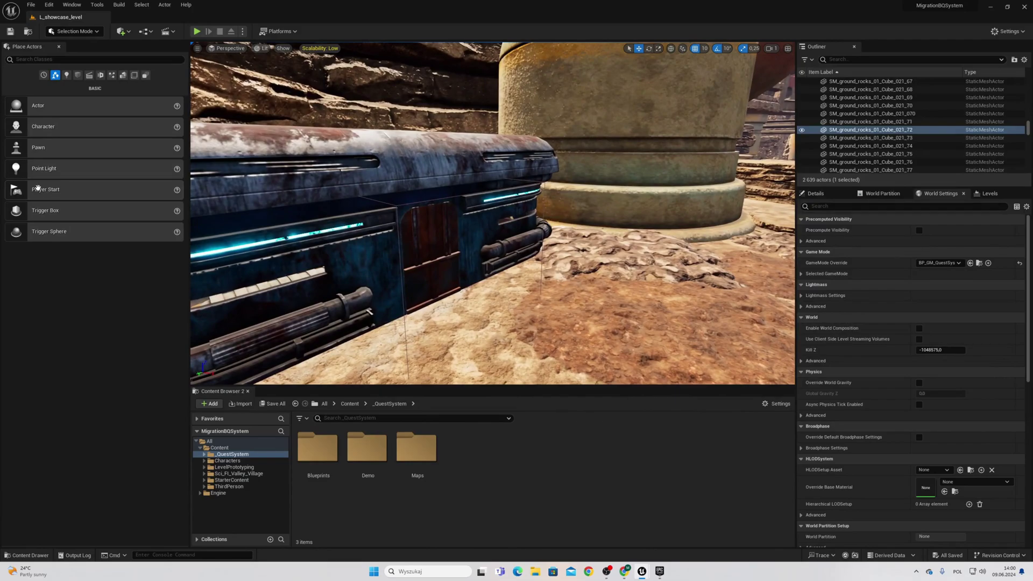
left_click_drag(38, 188, 537, 292)
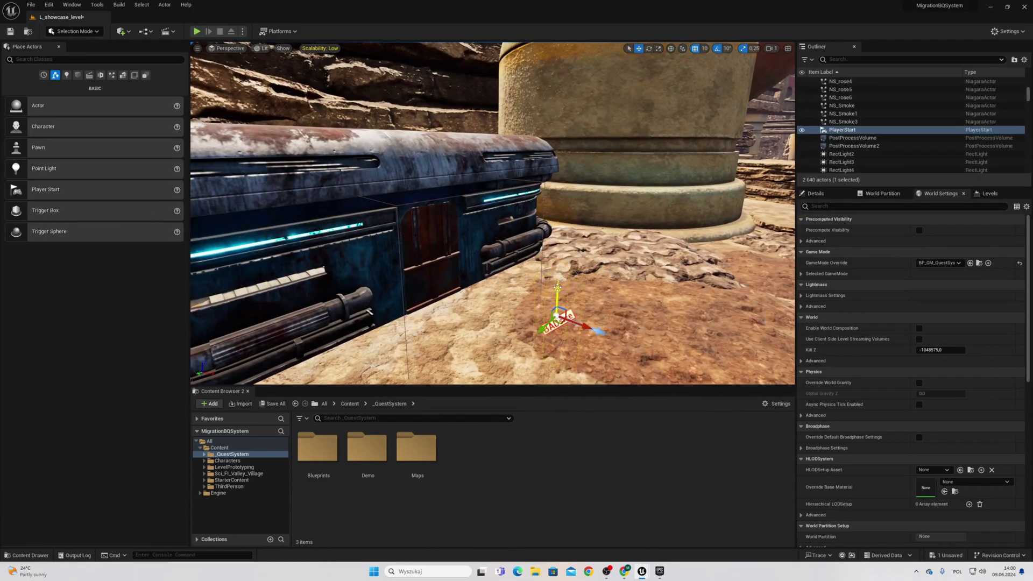
Step: Open the DT_Quests data table from the _QuestSystem Blueprints DataTables folder and dock its window beside the level tab
right_click_drag(611, 248, 611, 248)
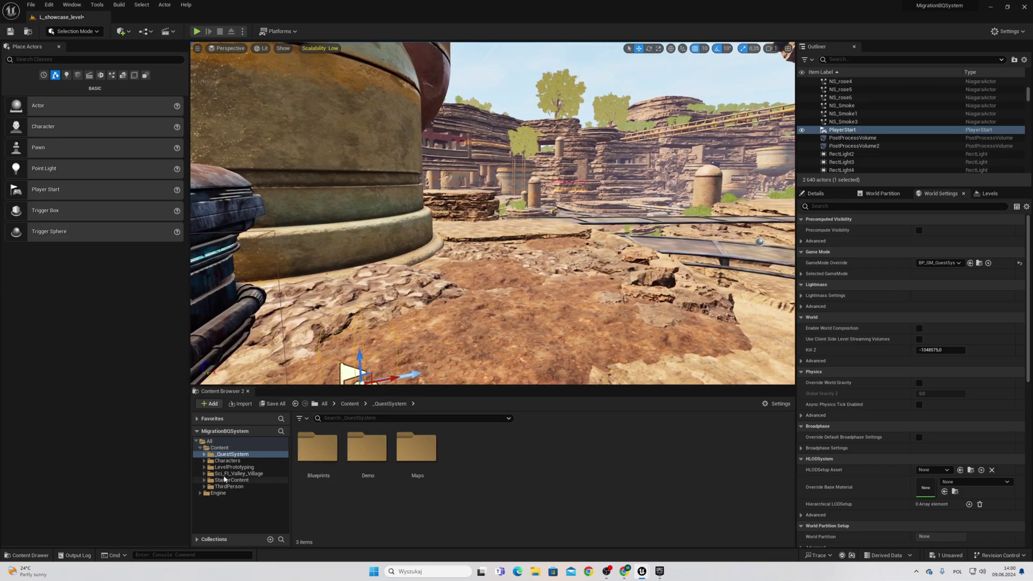
double_click(277, 454)
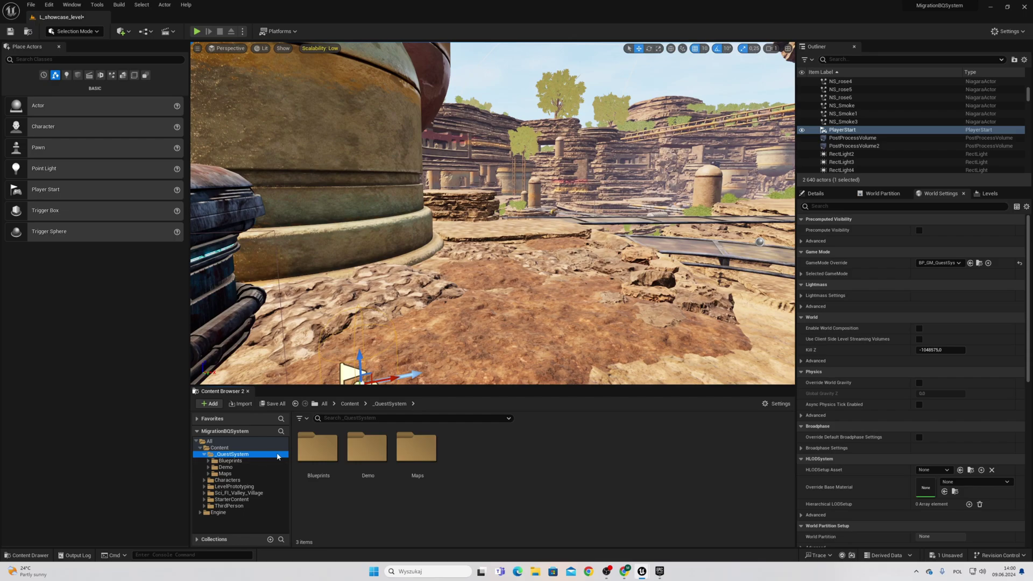
double_click(256, 461)
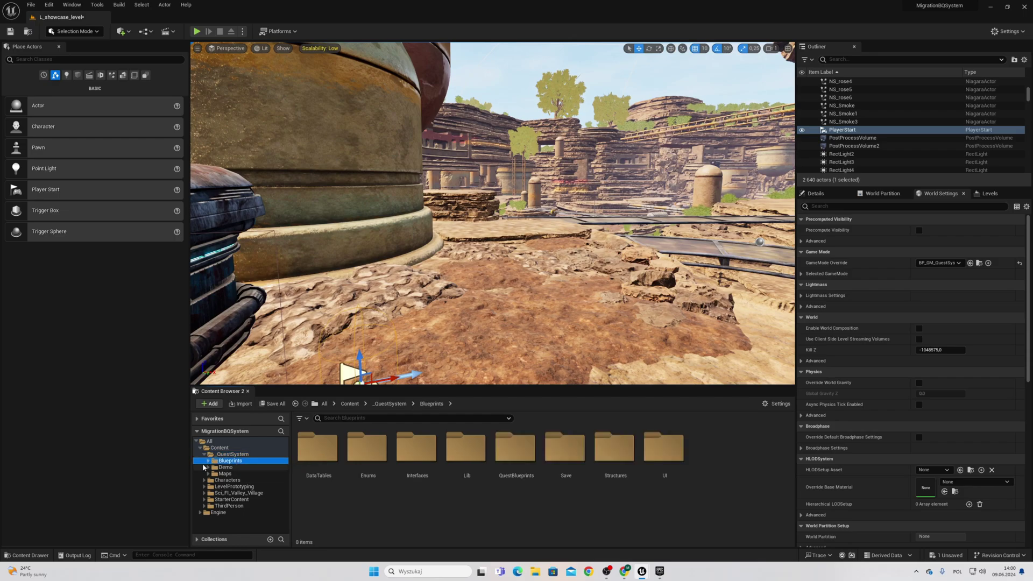
left_click(256, 467)
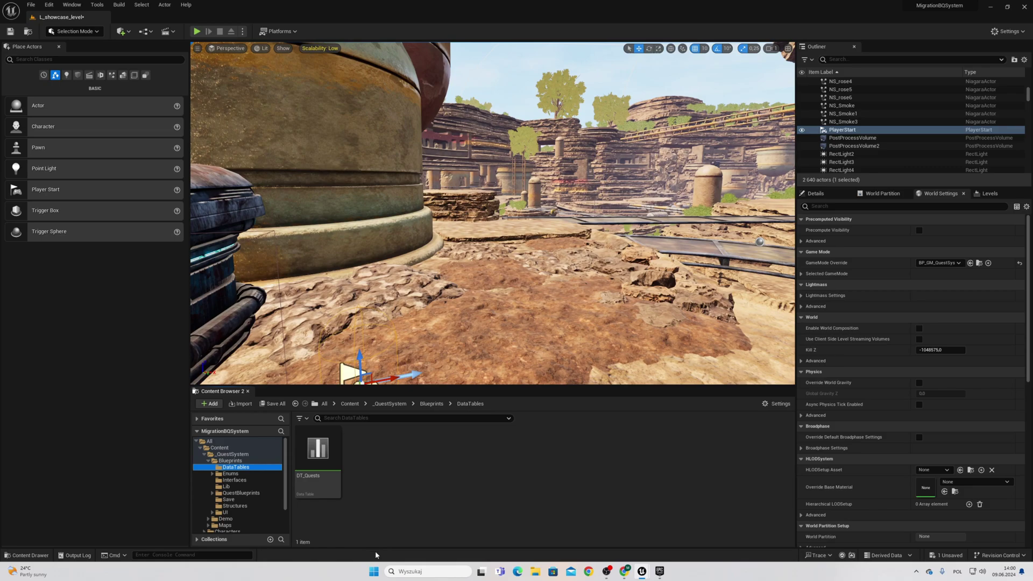
left_click(324, 458)
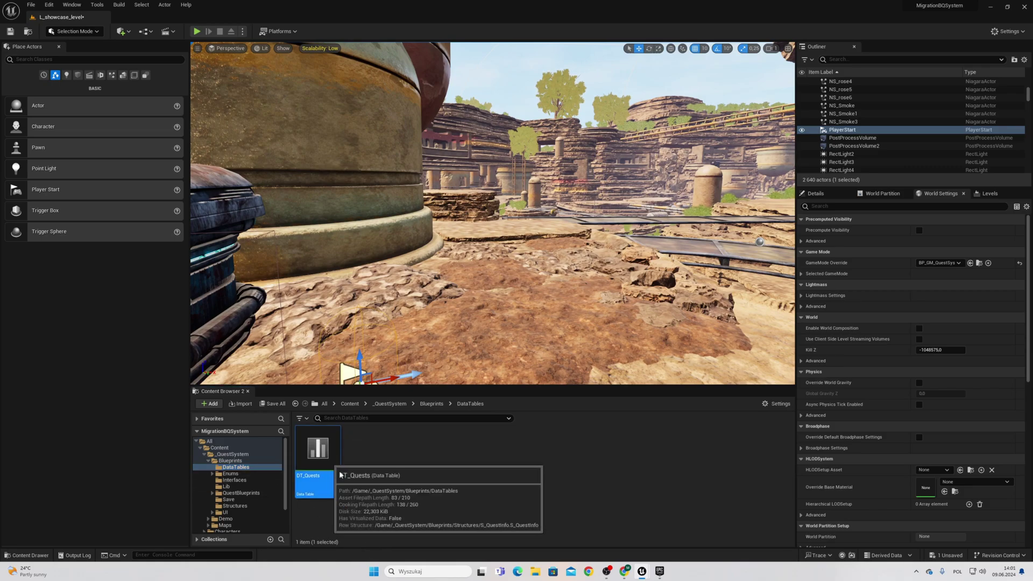
key("Return")
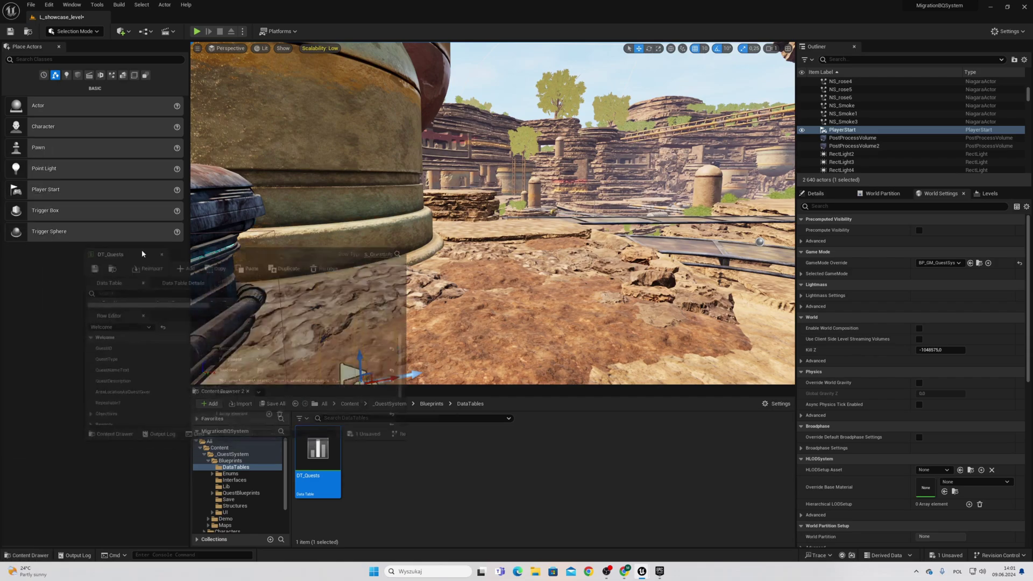
left_click_drag(463, 95, 415, 15)
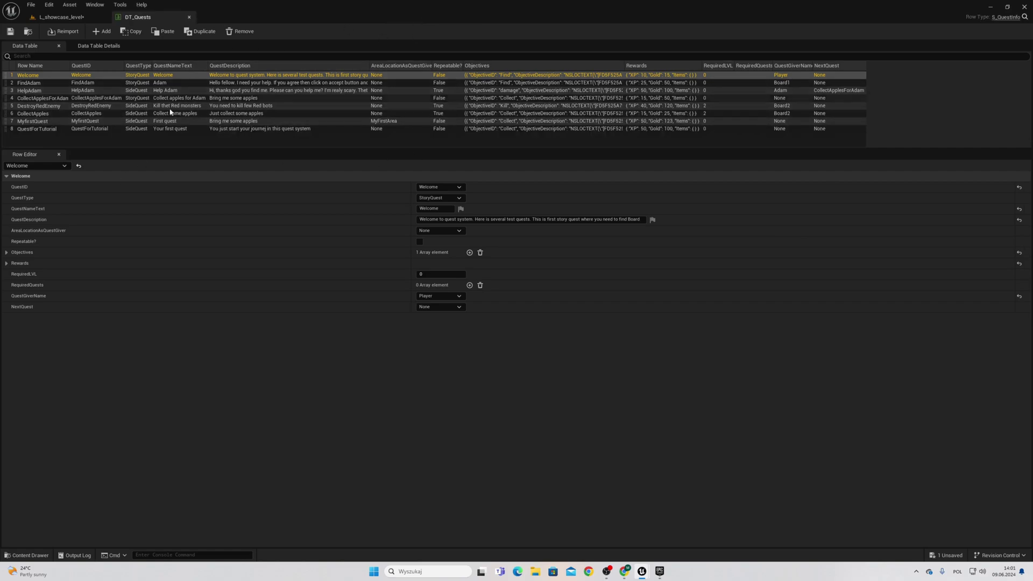
Step: Delete all existing quest rows from the DT_Quests table
left_click(53, 83)
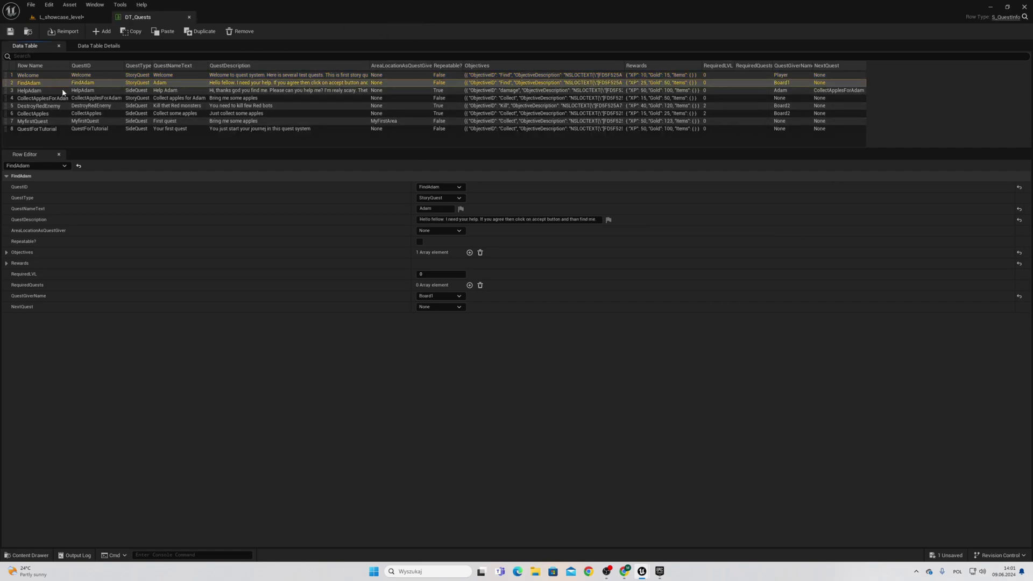
key("Delete")
key("Delete")
key("Delete")
key("Delete")
key("Delete")
key("Delete")
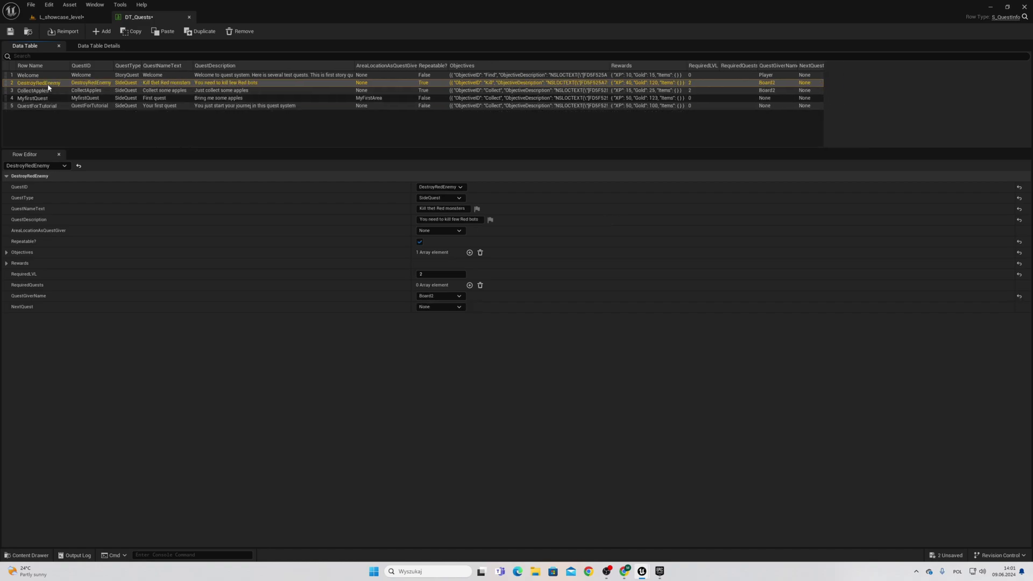
key("Delete")
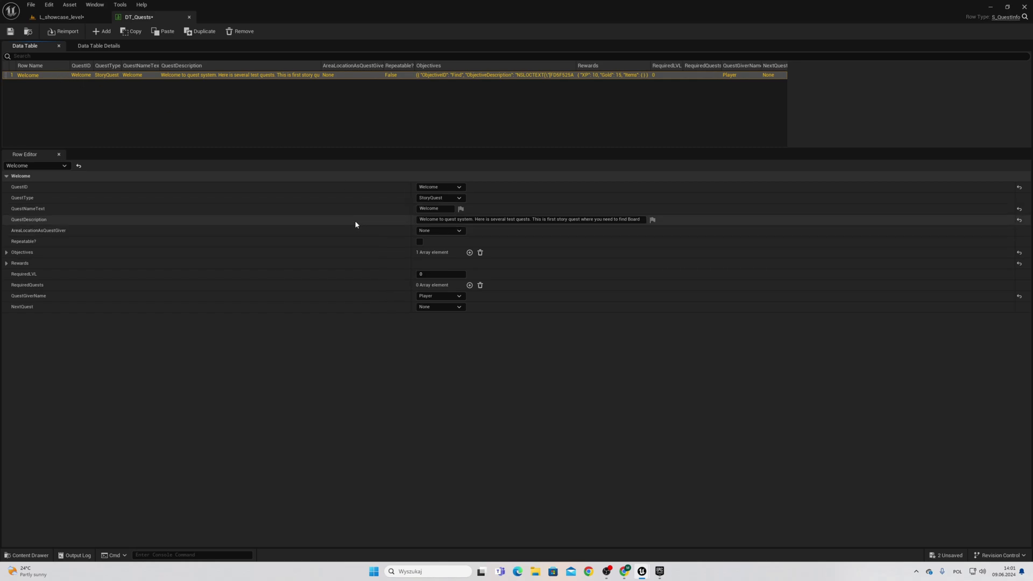
key("Delete")
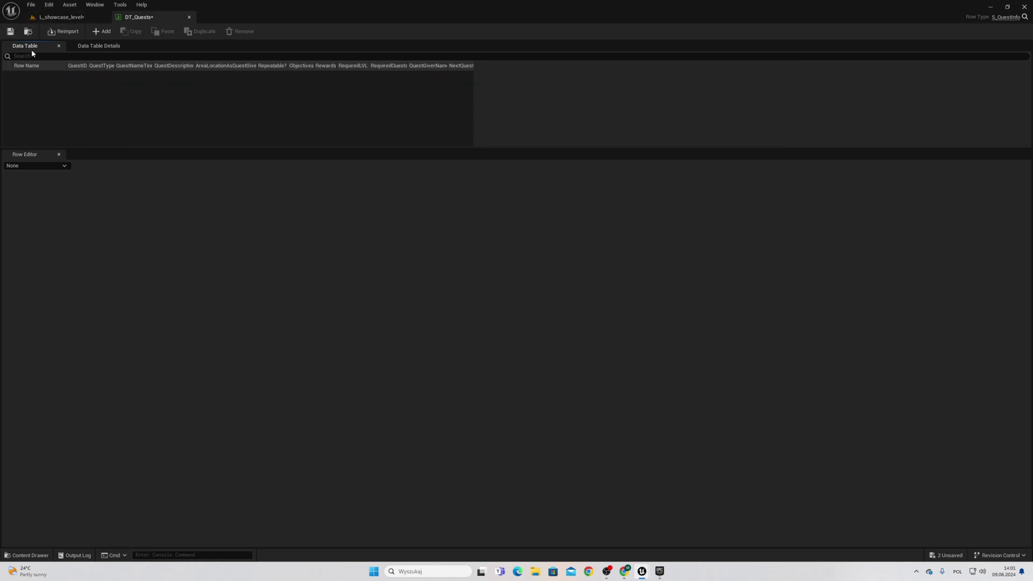
Step: Add a new row to the quest table and name it Wellcome
left_click(102, 31)
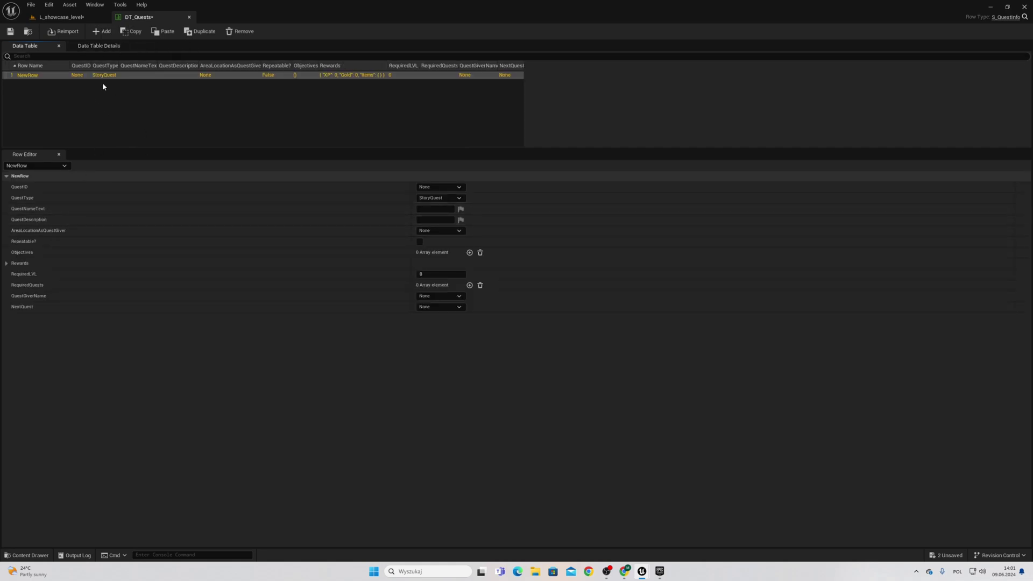
double_click(28, 75)
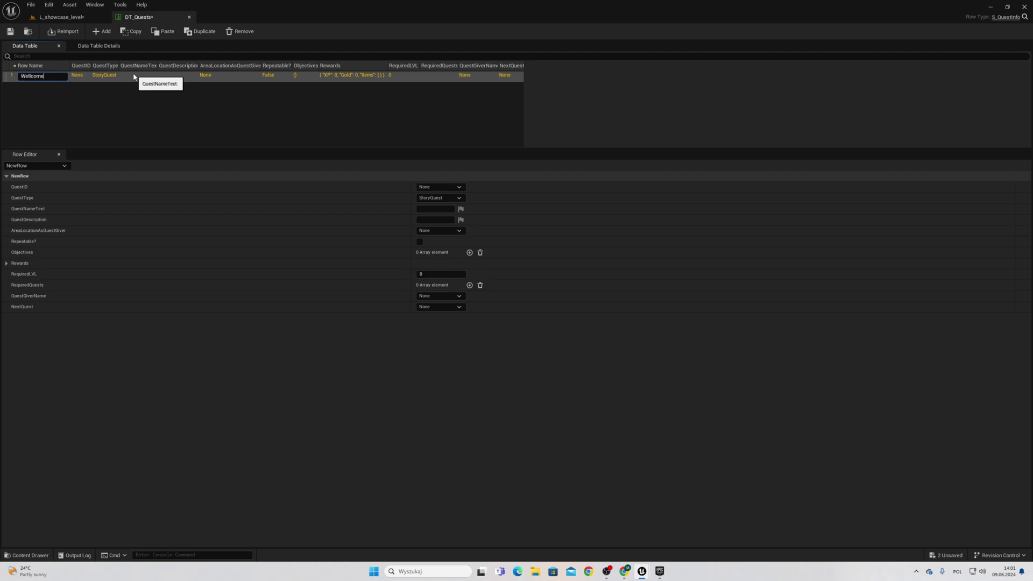
key("Return")
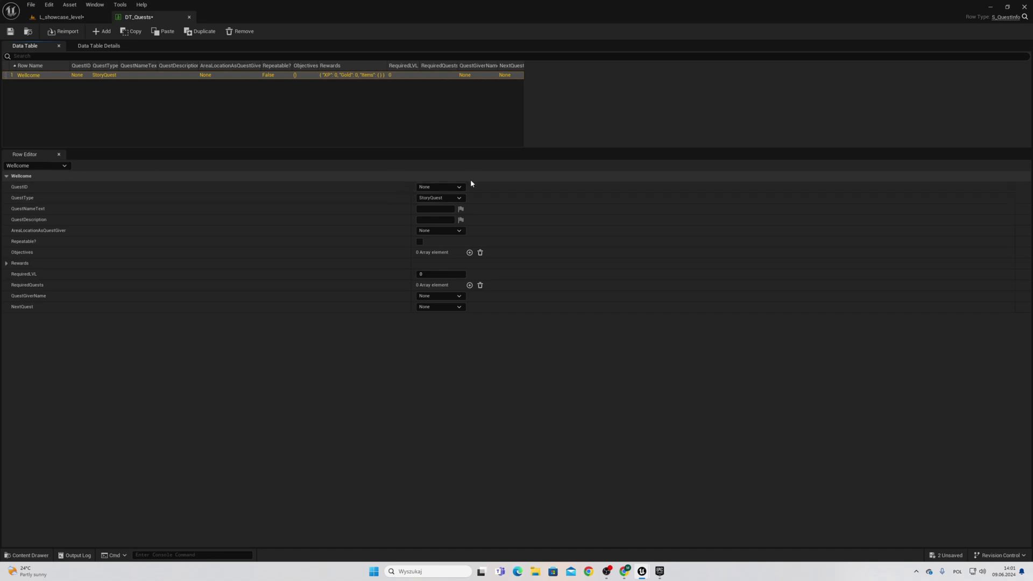
Step: Set the new quest's QuestID to Welcome and correct its row name to Welcome
left_click(454, 187)
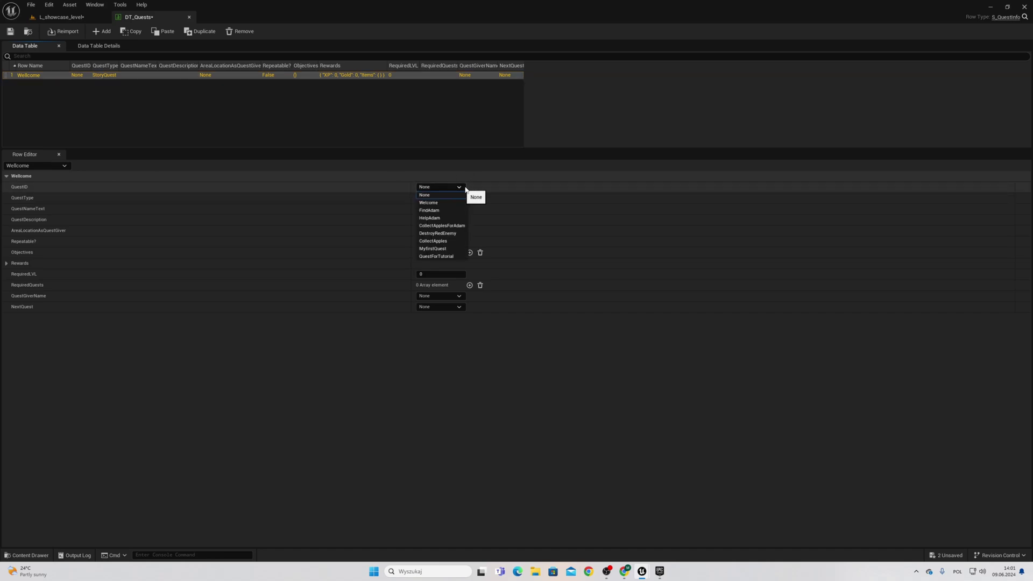
left_click(441, 205)
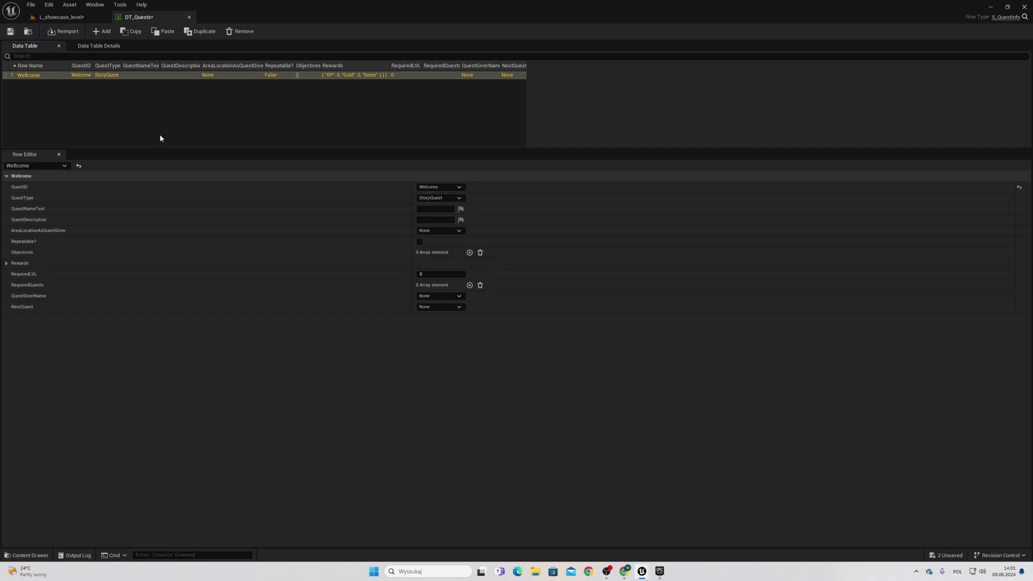
left_click(28, 77)
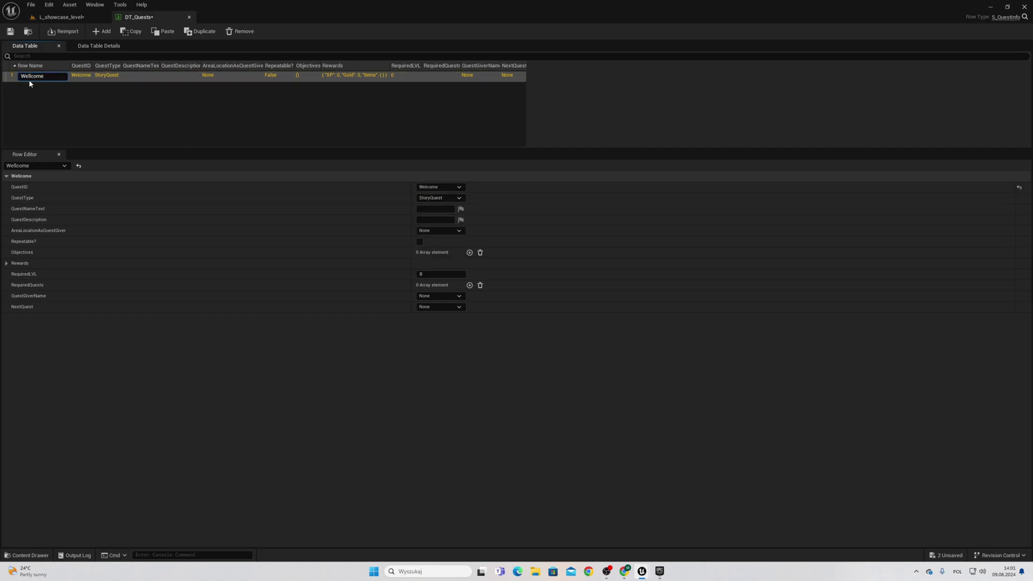
key("BackSpace")
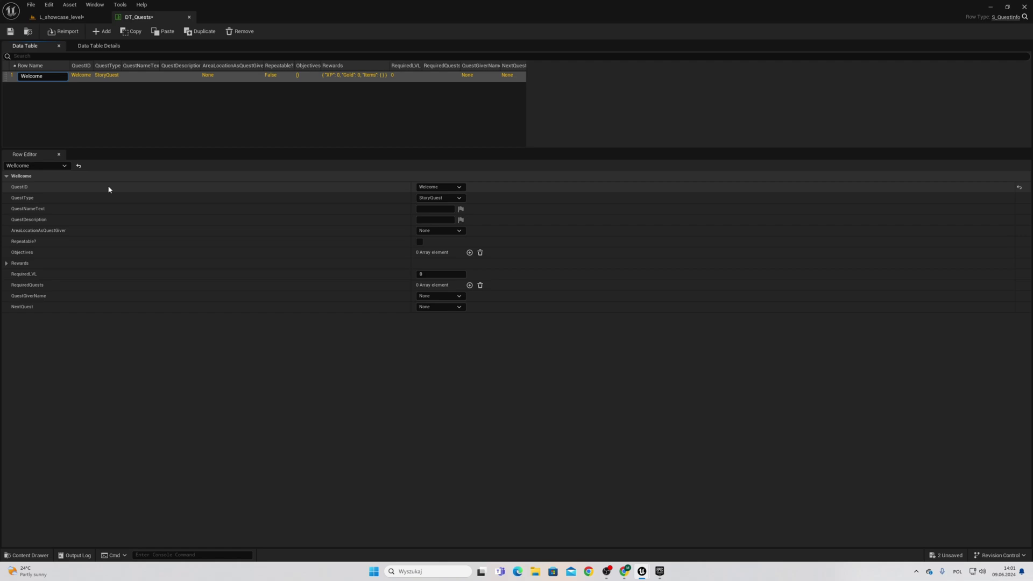
key("Return")
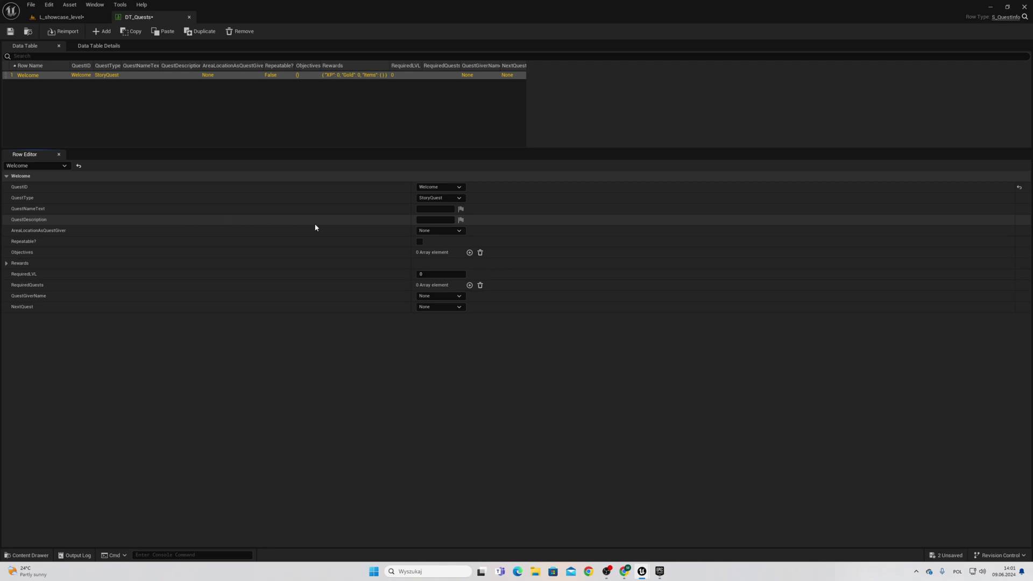
Step: Set both QuestNameText and QuestDescription of the Welcome quest to "Welcome toquest system"
left_click(428, 209)
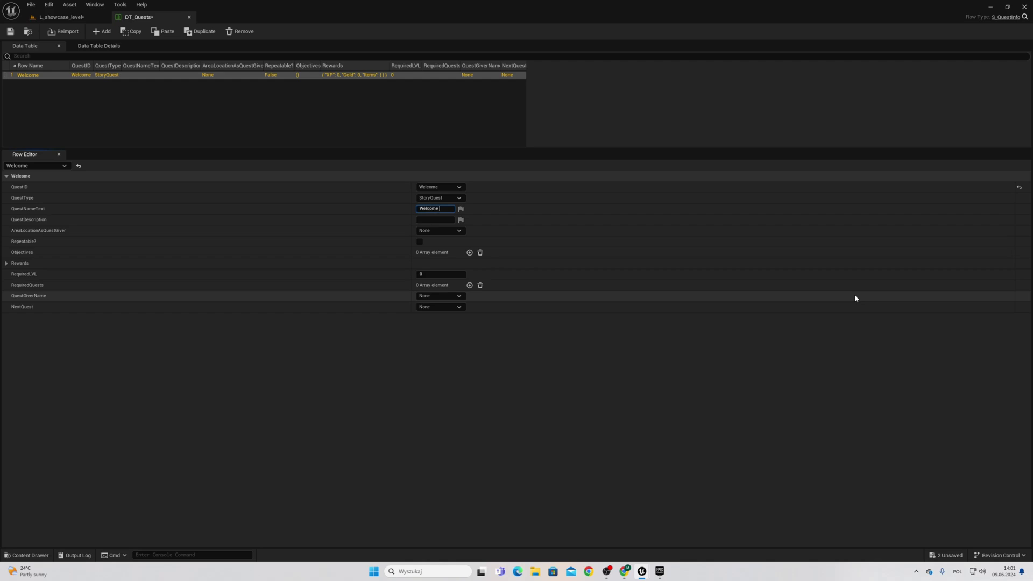
type("Welcome toquest system")
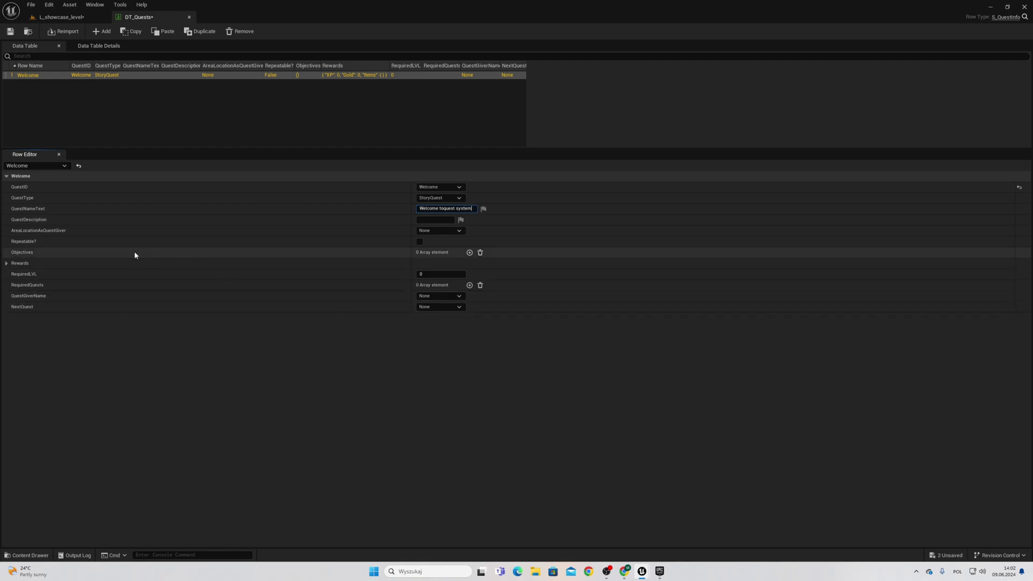
key("Tab")
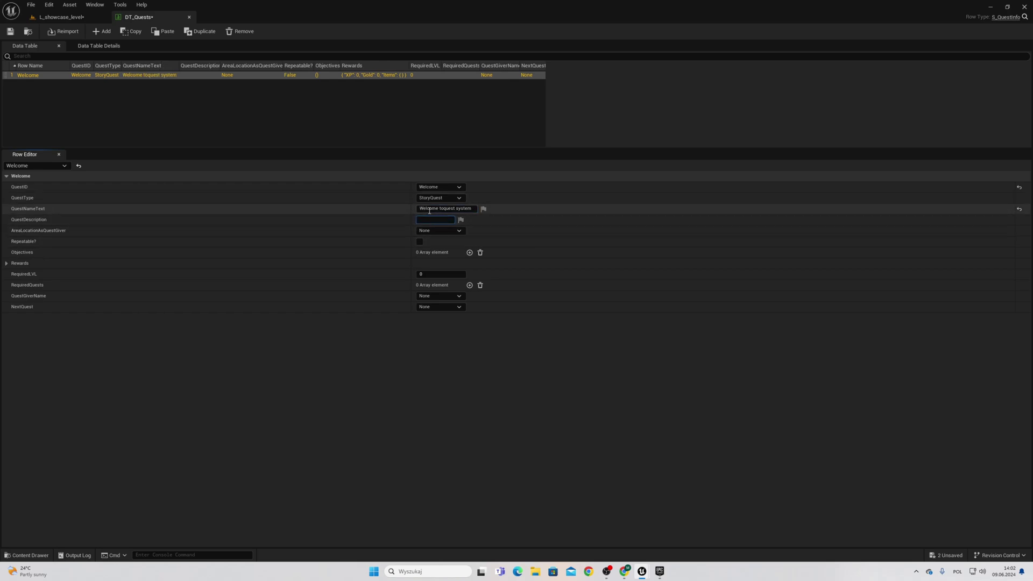
left_click(429, 210)
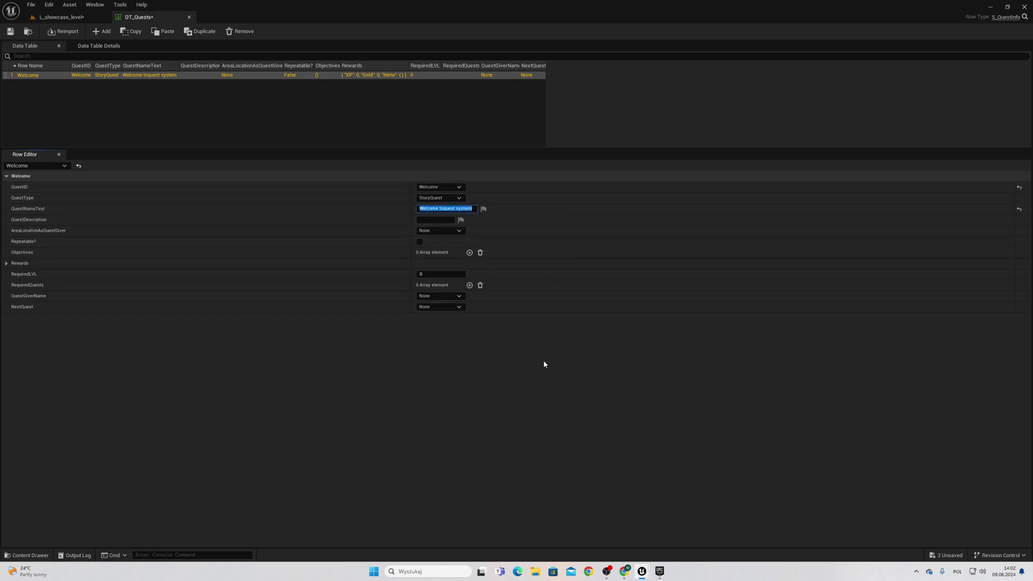
key("ctrl+c")
left_click(441, 220)
key("ctrl+v")
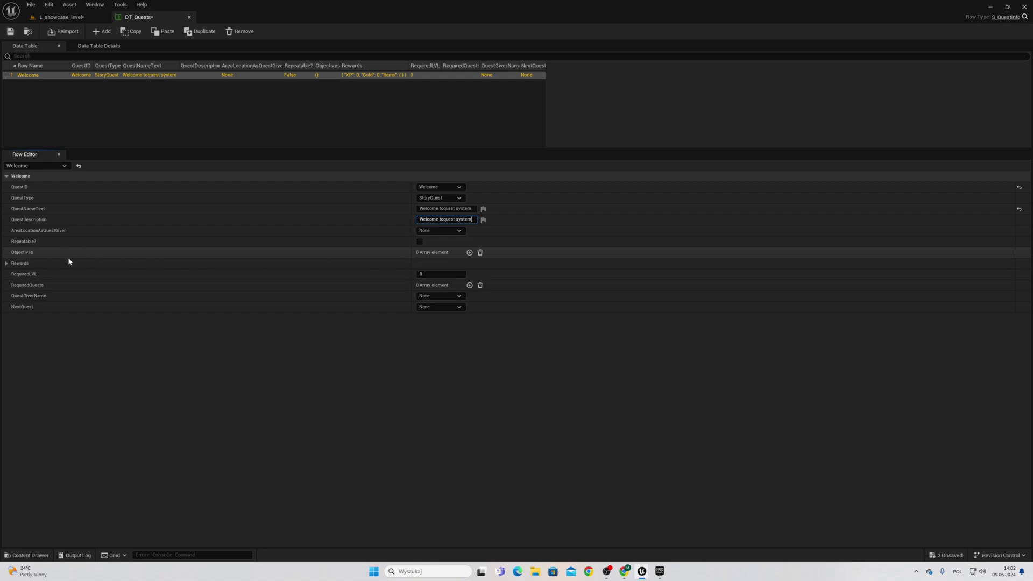
Step: Add an objective to the Welcome quest and set its ObjectiveID to FindLocation
left_click(469, 252)
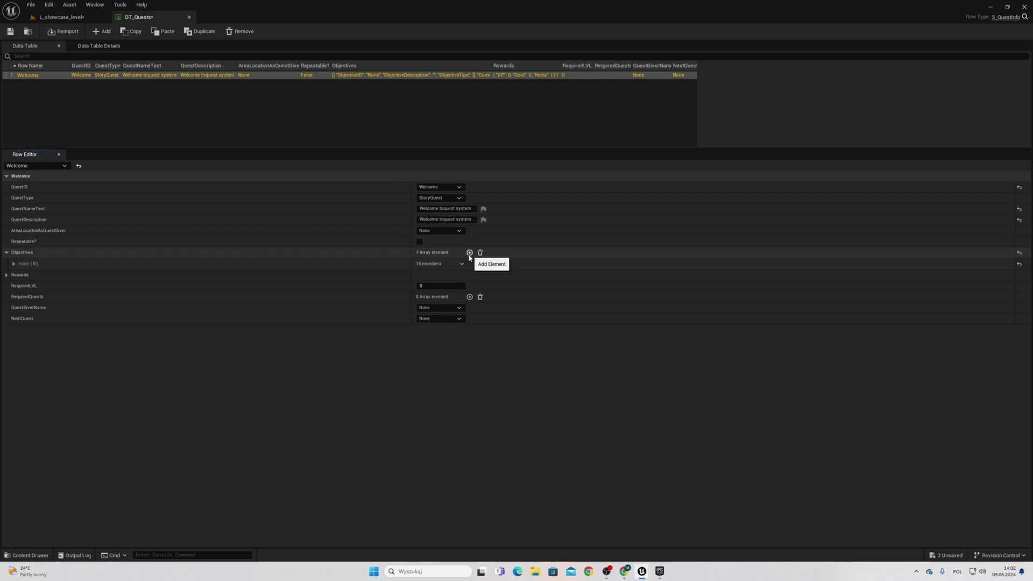
left_click(14, 264)
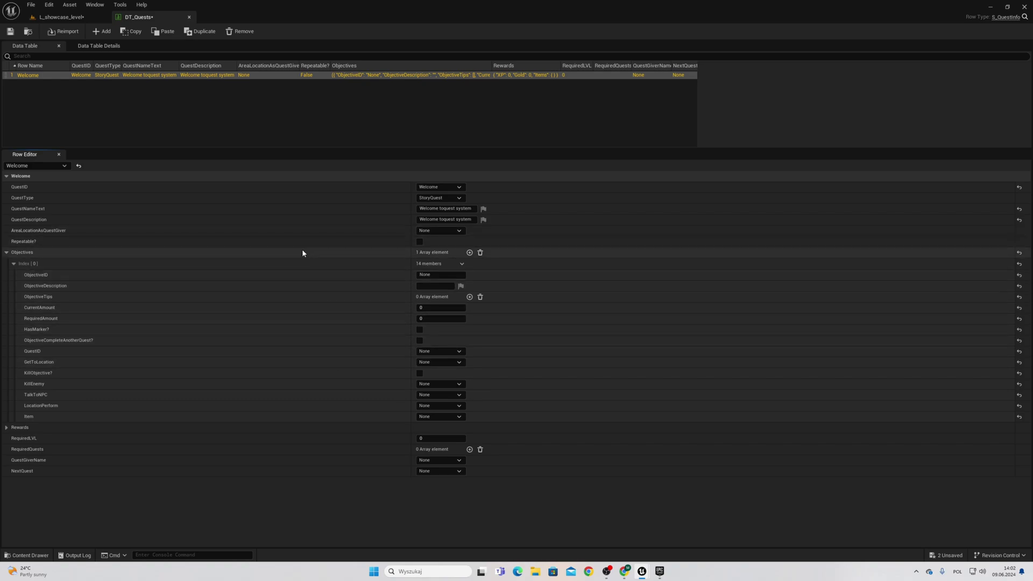
left_click(422, 275)
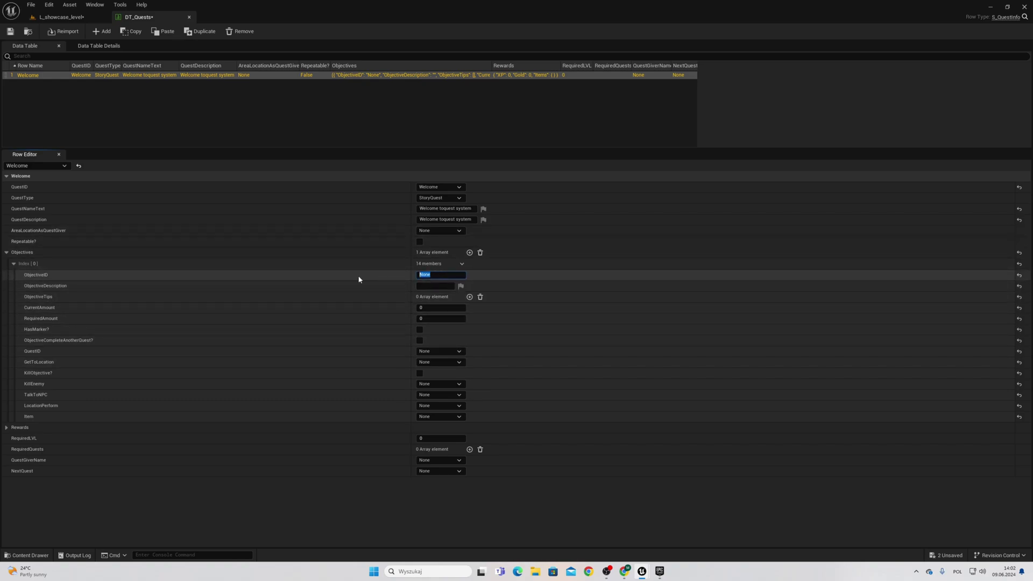
type("FindLocati")
key("Return")
Step: Set the FindLocation objective's ObjectiveDescription to "Get to space ship landing base"
left_click(432, 285)
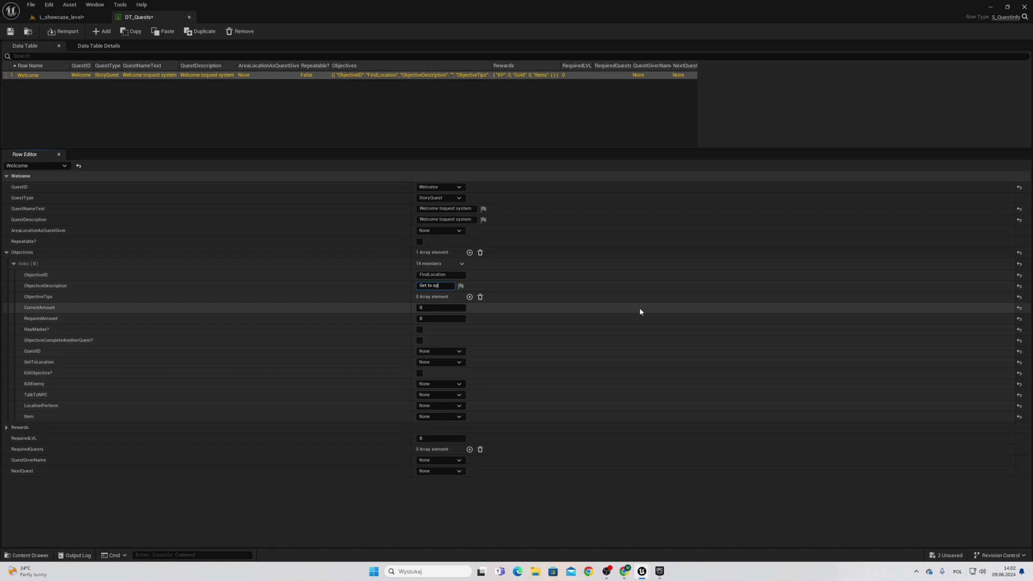
type("Get to space ship landing base")
key("Return")
left_click(89, 303)
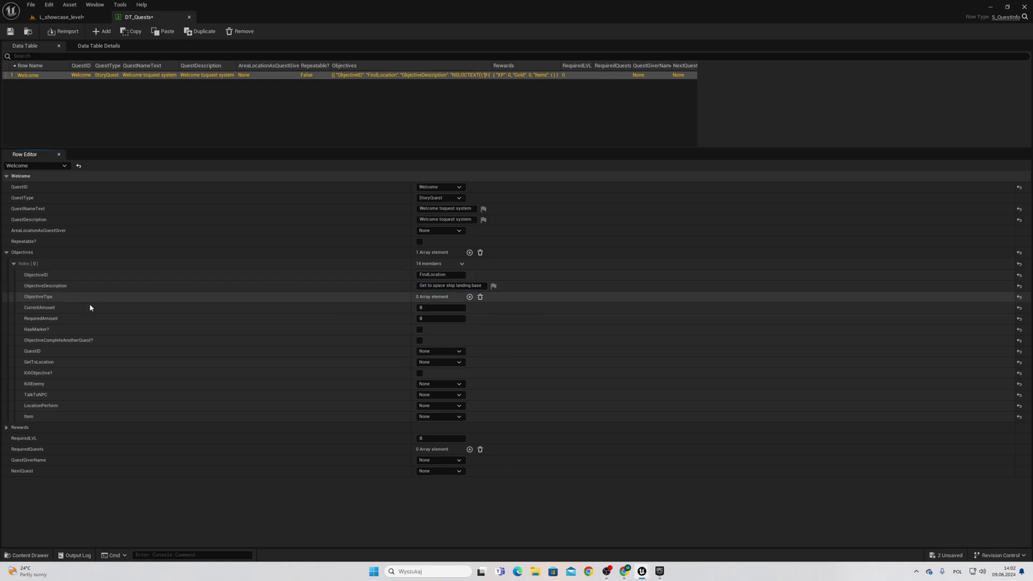
Step: Add an objective tip to FindLocation reading "Look around soemewere here you'll find a spaceship"
left_click(469, 297)
left_click(429, 309)
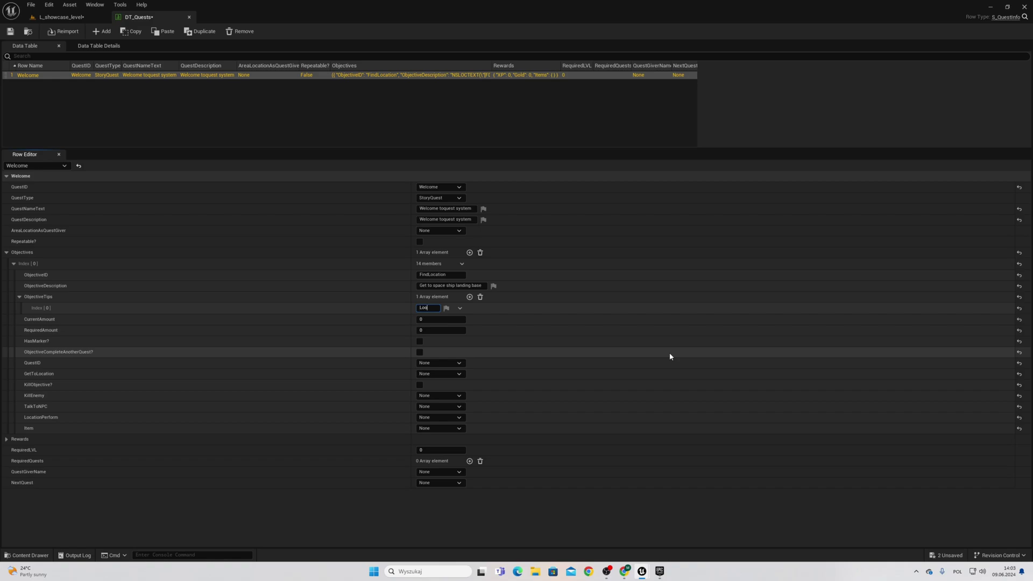
type("Look arou")
type("nd")
type(" somew")
type("he")
type("ere h")
type("ere")
type(" you")
type("'ll")
type(" find")
type(" a spa")
type("ces")
type("hip")
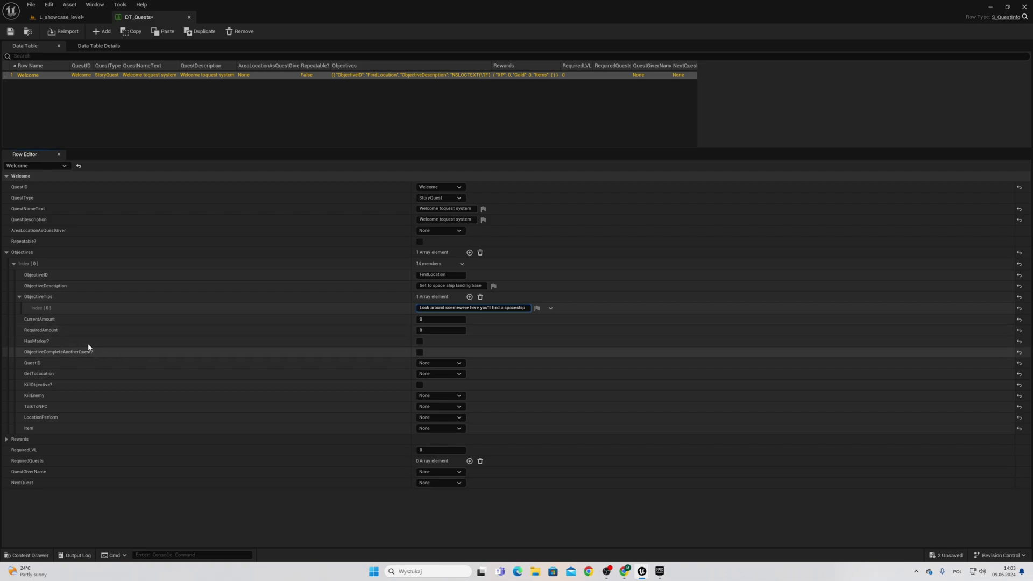
Step: Set the FindLocation objective's RequiredAmount to 1
left_click(443, 330)
type("1")
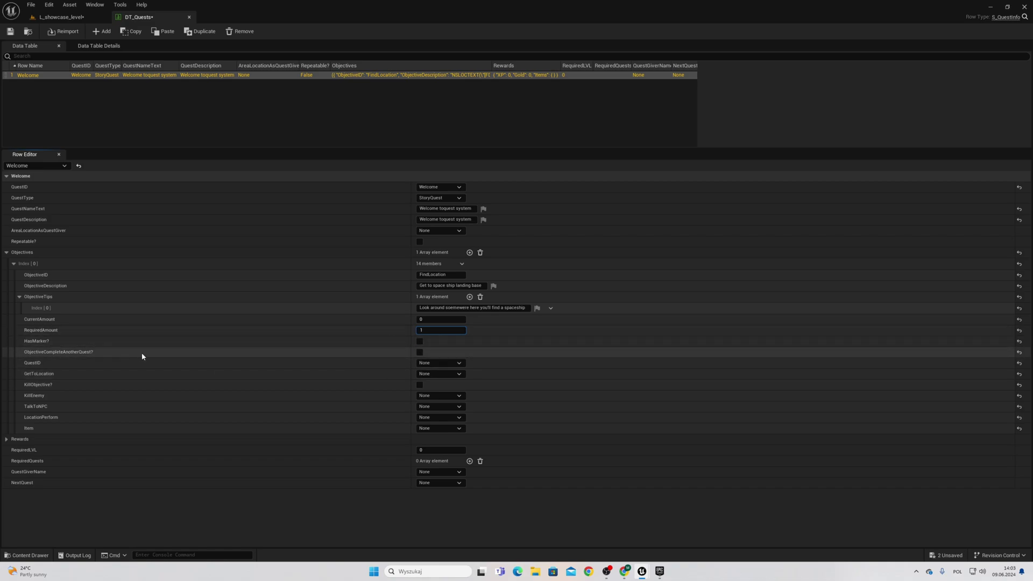
left_click(74, 354)
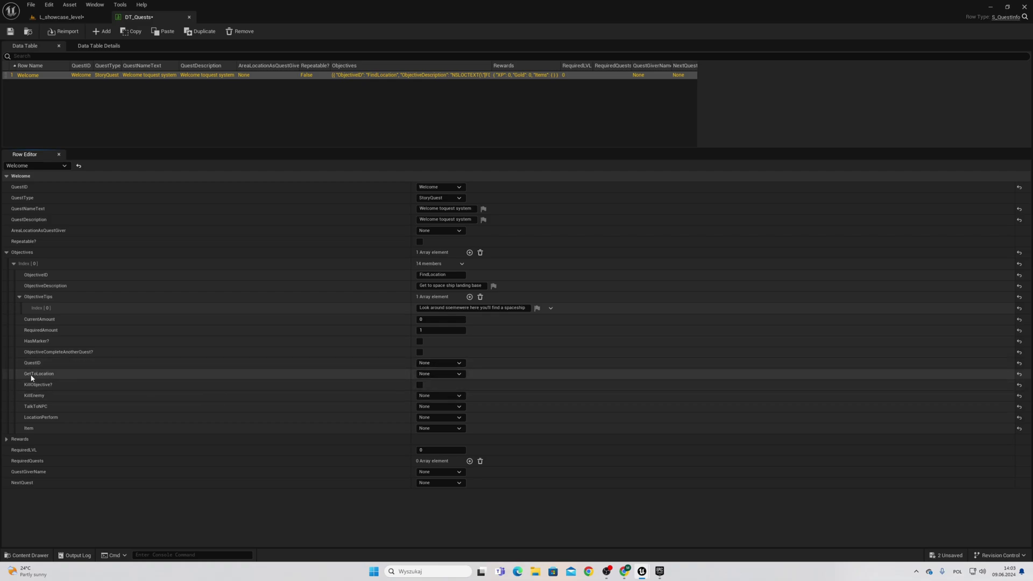
Step: Check which locations GetToLocation offers for the objective, then return to the L_showcase_level editor
left_click(462, 373)
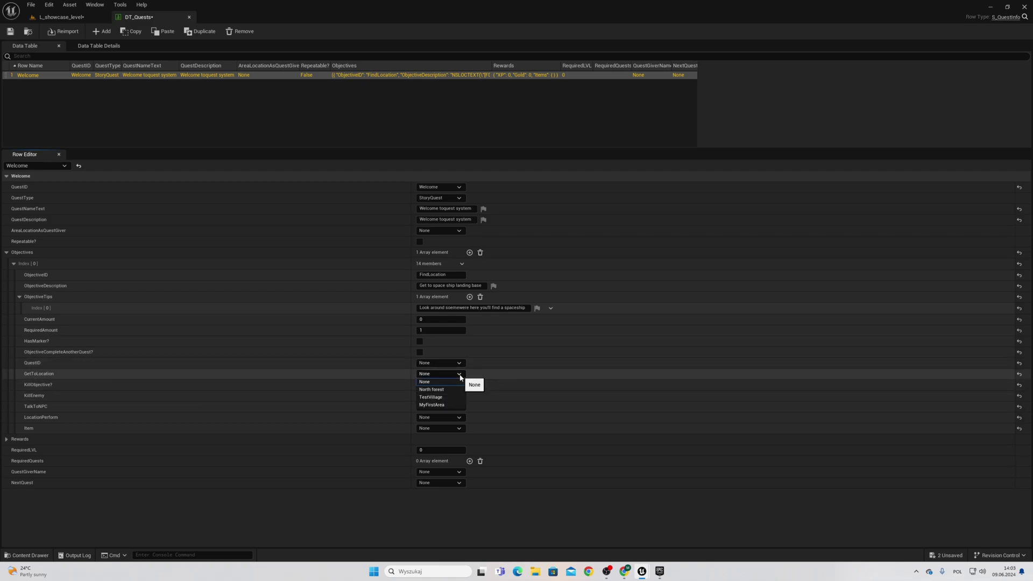
left_click(55, 18)
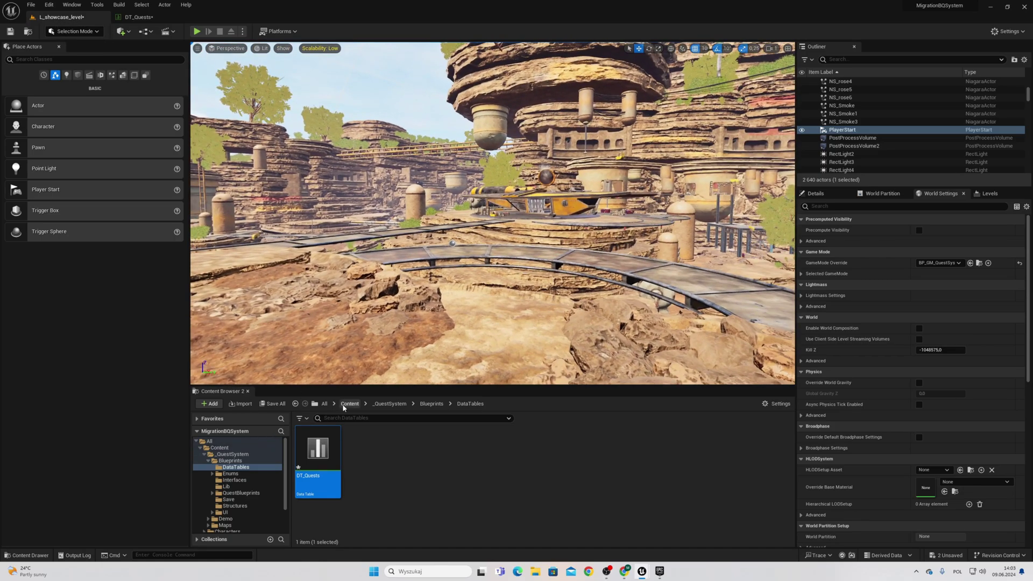
Step: Add an enumerator named SpaseShipBase to the E_AreaName enumeration in the quest system's Enums folder and save it
right_click_drag(420, 301, 414, 253)
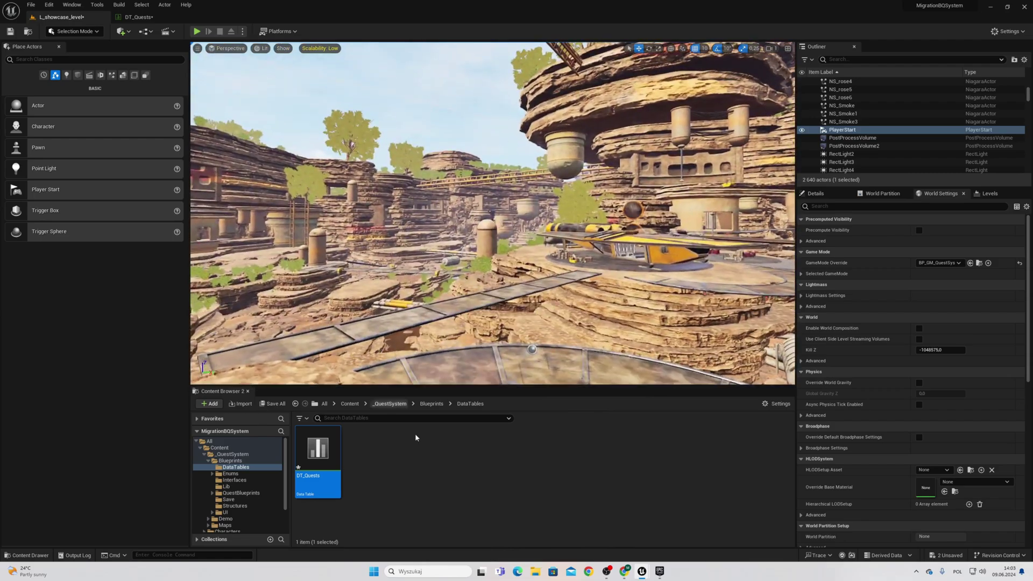
left_click(231, 473)
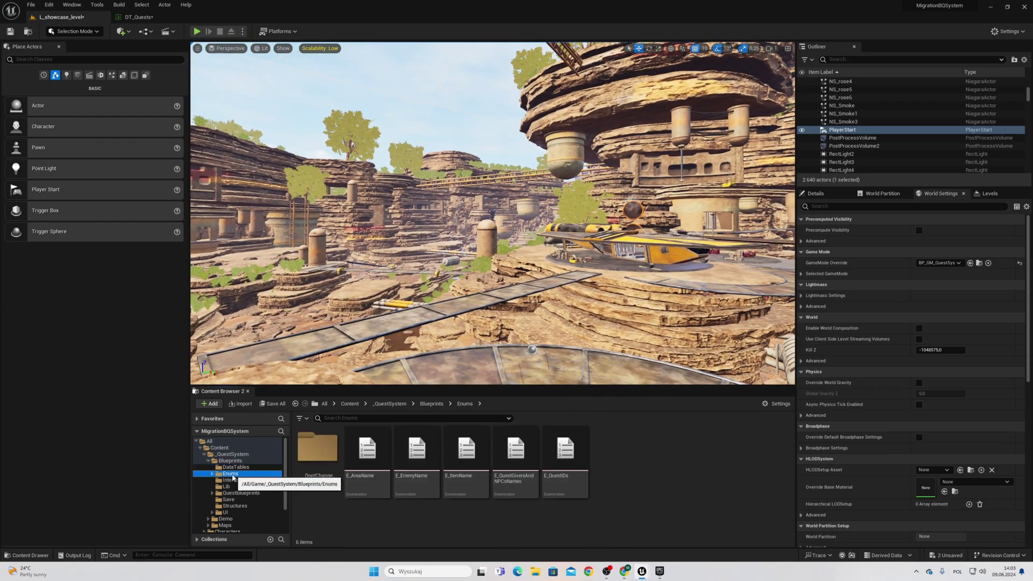
left_click(212, 473)
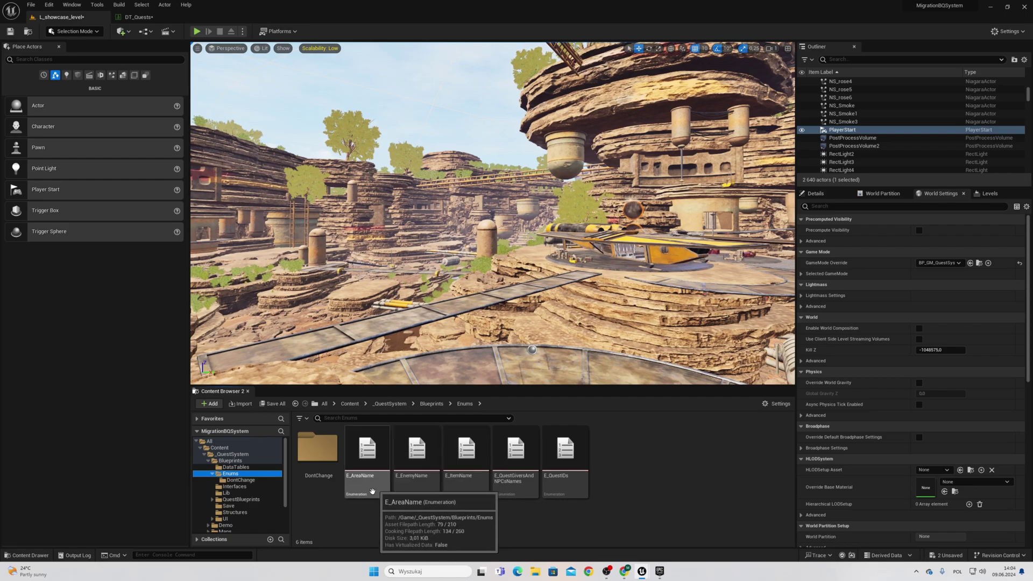
double_click(372, 464)
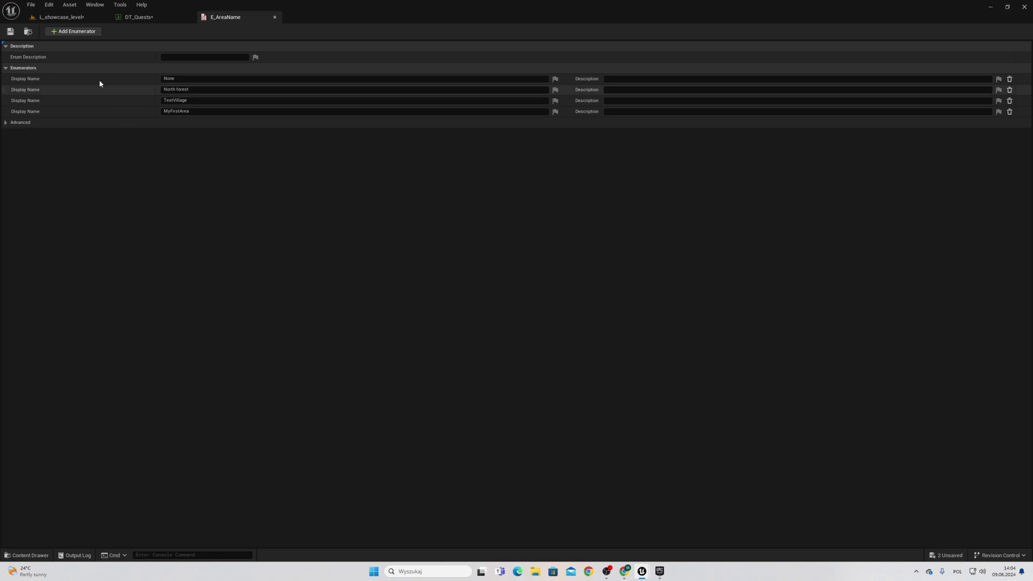
left_click(76, 32)
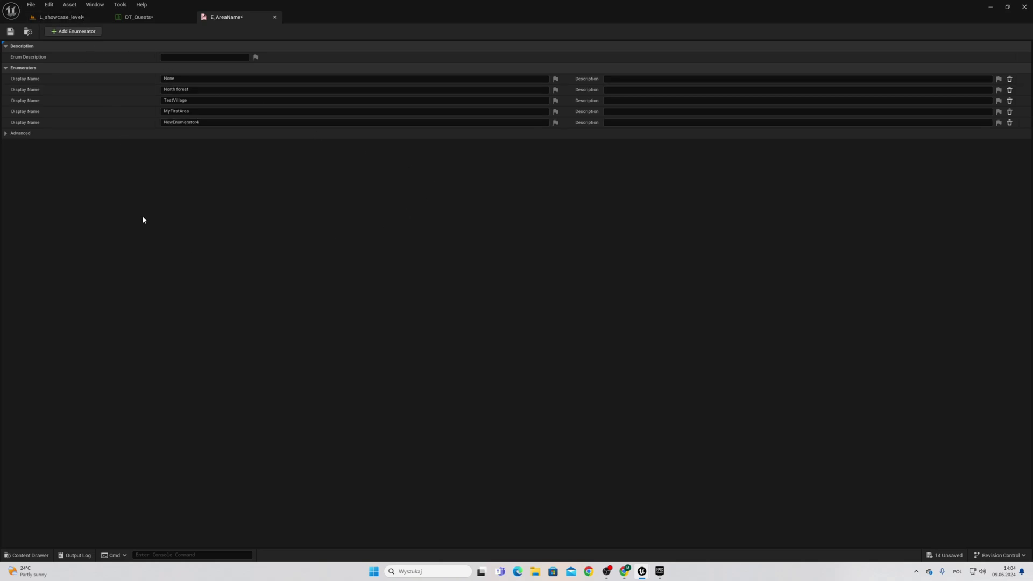
left_click(212, 122)
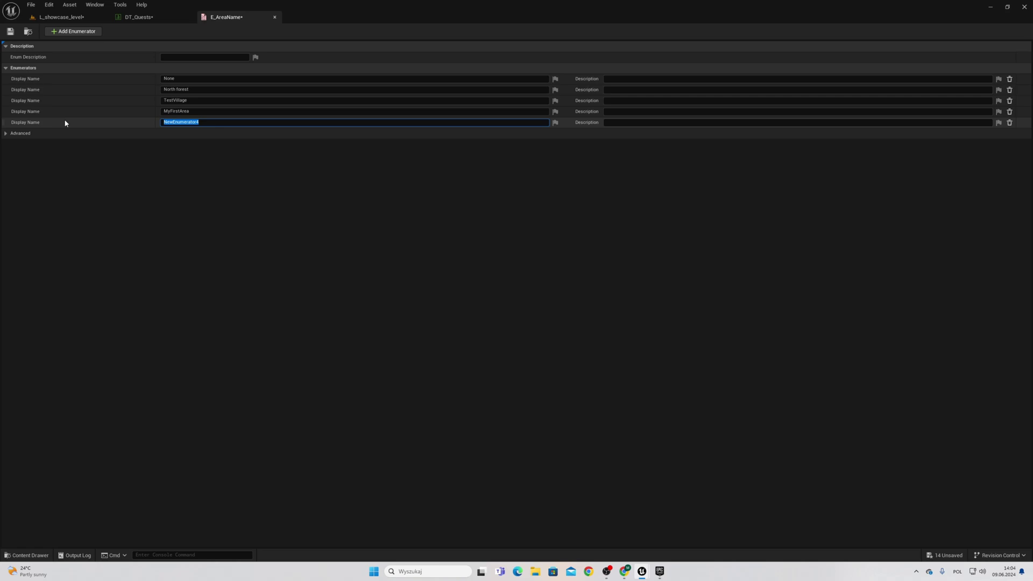
type("SpaseShipBase")
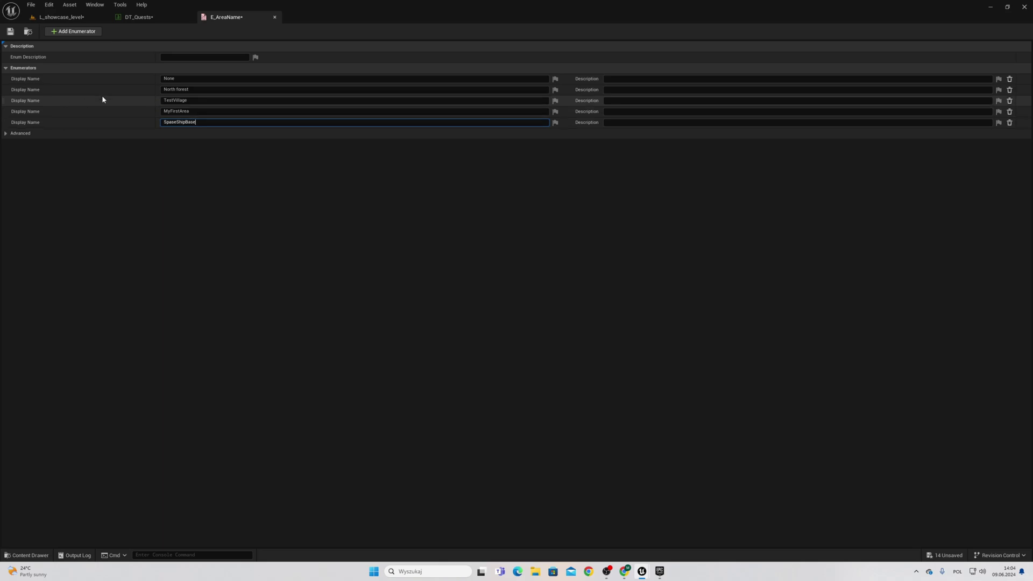
key("Return")
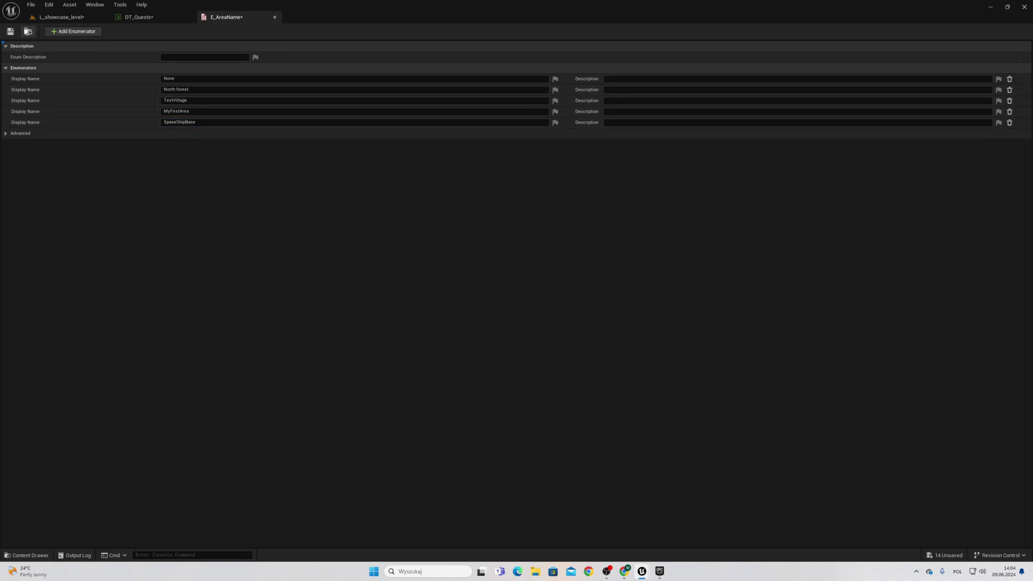
left_click(11, 31)
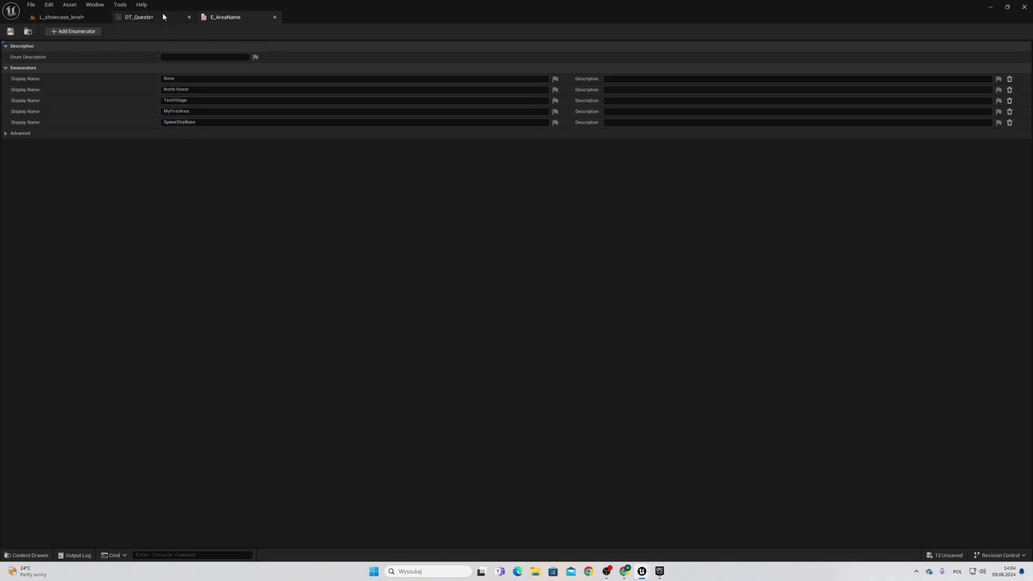
Step: In DT_Quests, set the FindLocation objective's GetToLocation to SpaseShipBase and save the data table
left_click(141, 16)
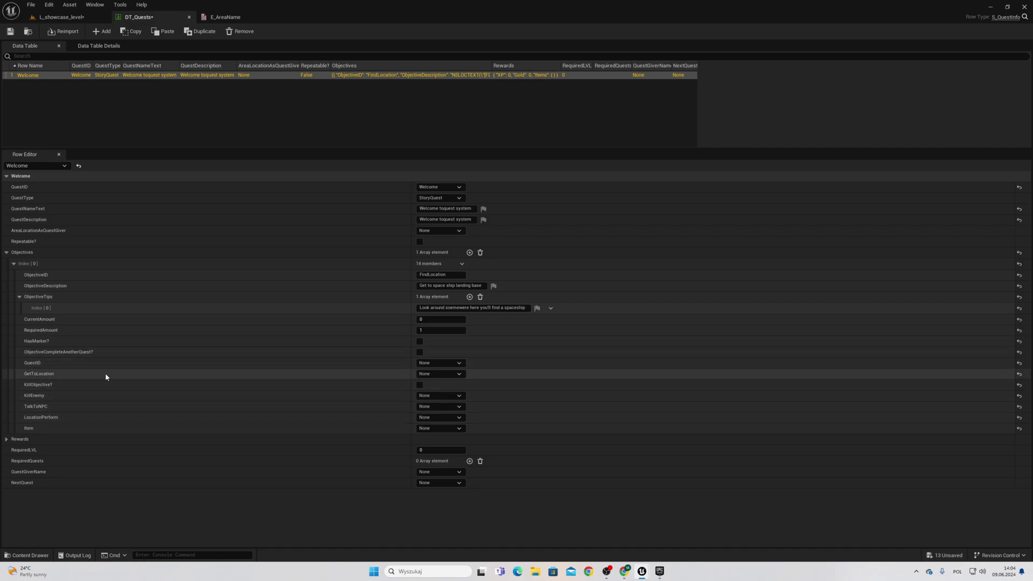
left_click(451, 373)
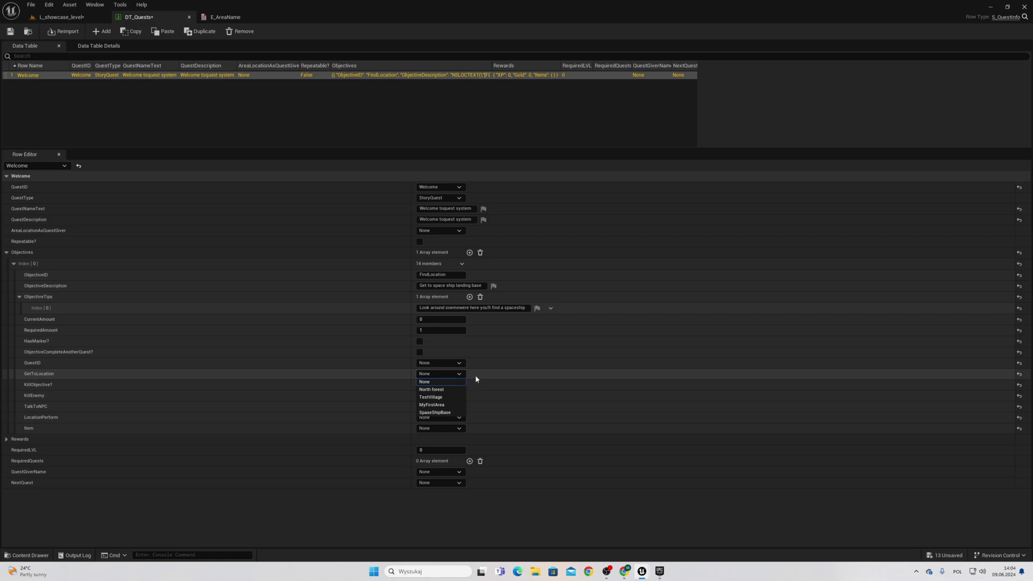
left_click(454, 415)
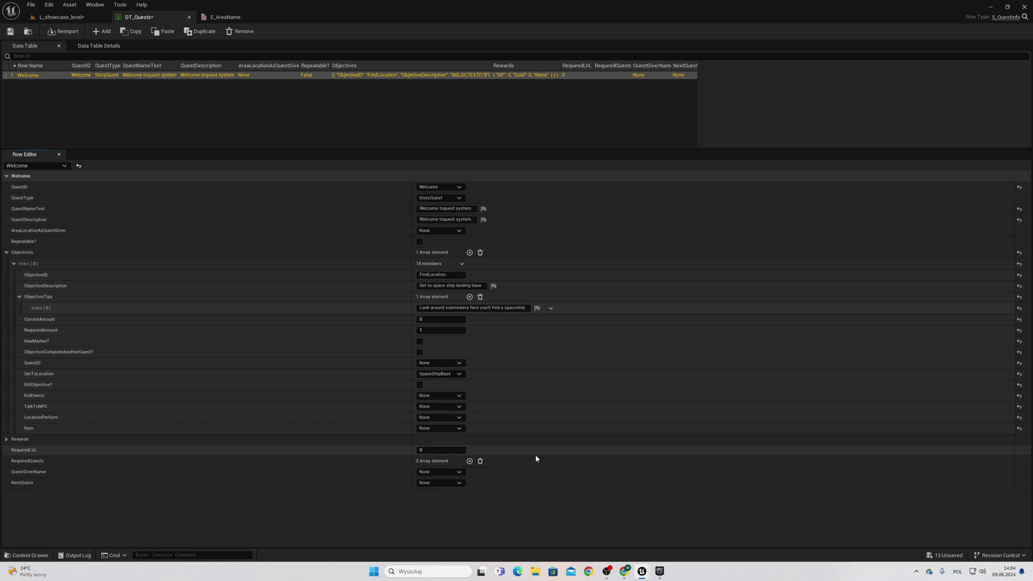
left_click(12, 33)
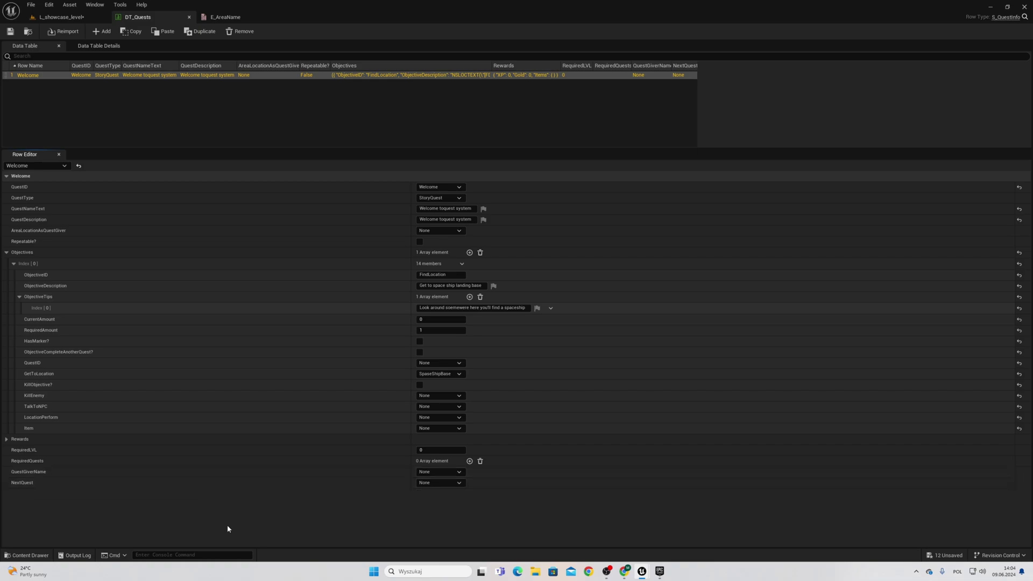
Step: Set the Welcome quest's rewards to 150 XP and 50 Gold
left_click(7, 440)
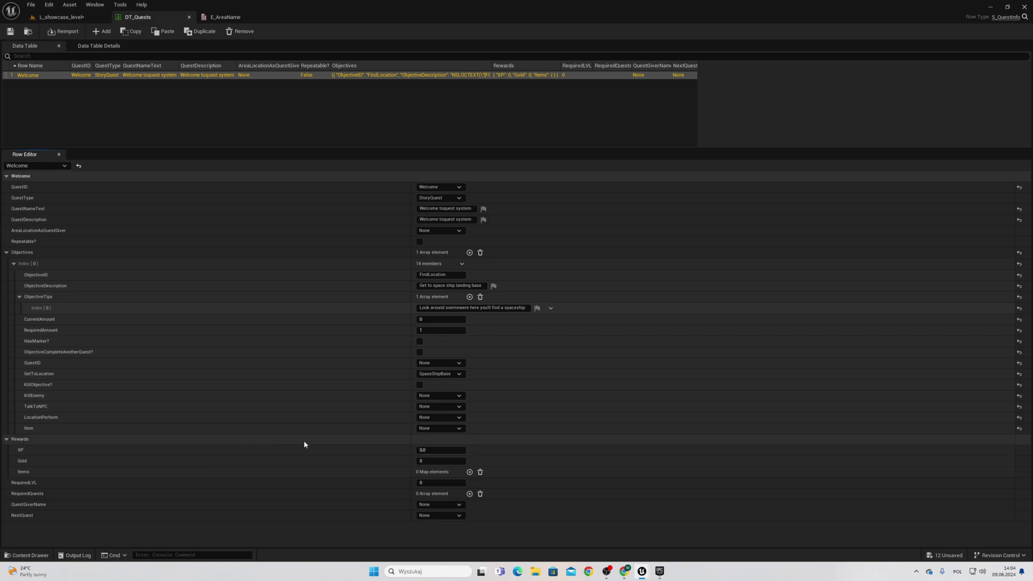
left_click(437, 450)
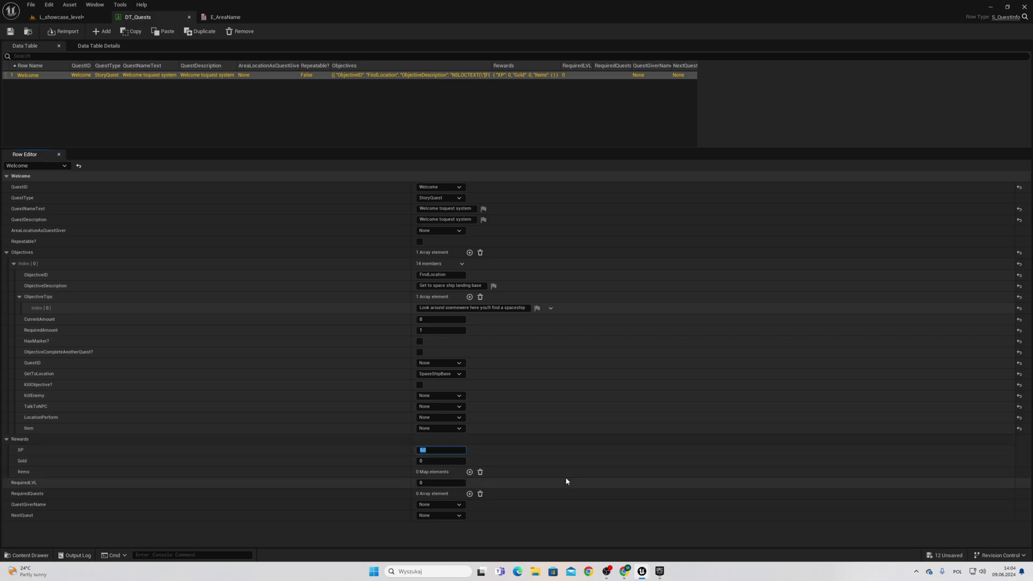
type("150")
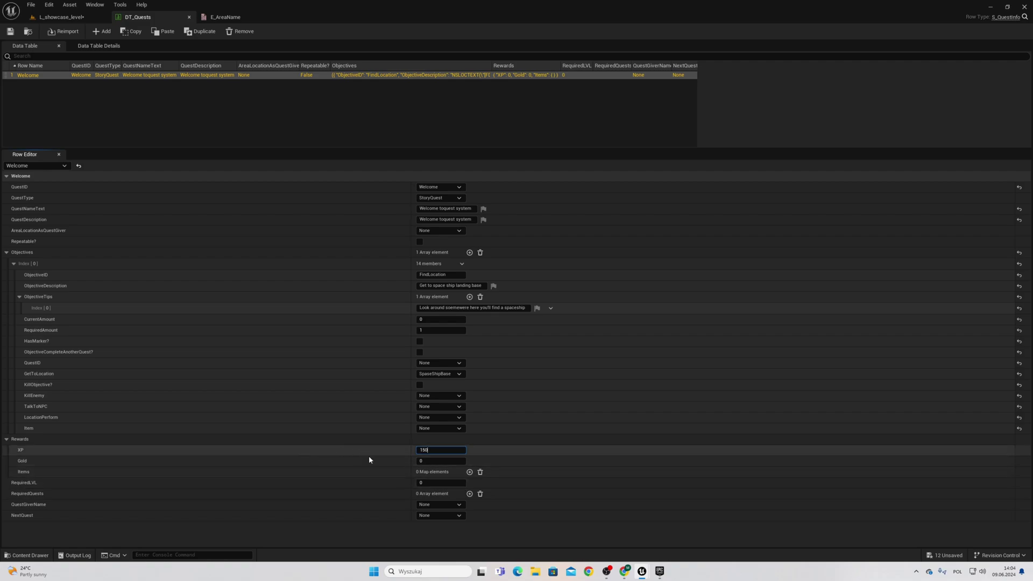
left_click(444, 461)
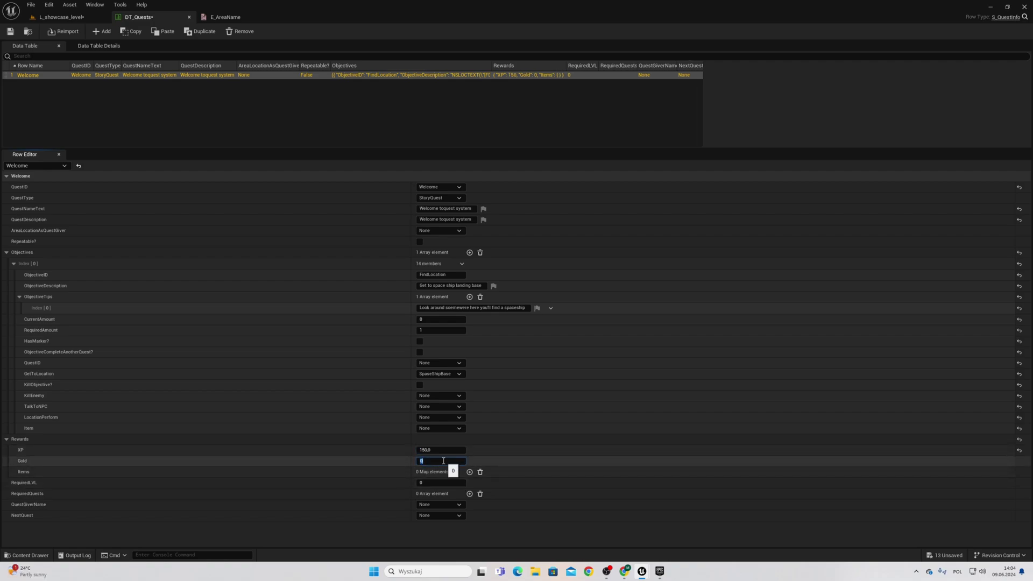
type("50")
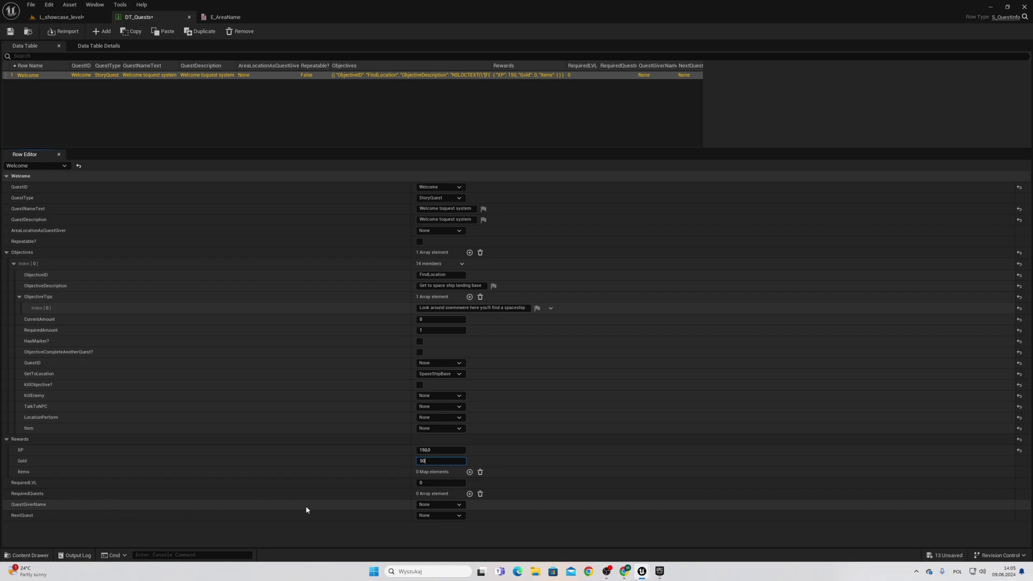
Step: Set the Welcome quest's QuestGiverName to Player and save DT_Quests
left_click(462, 505)
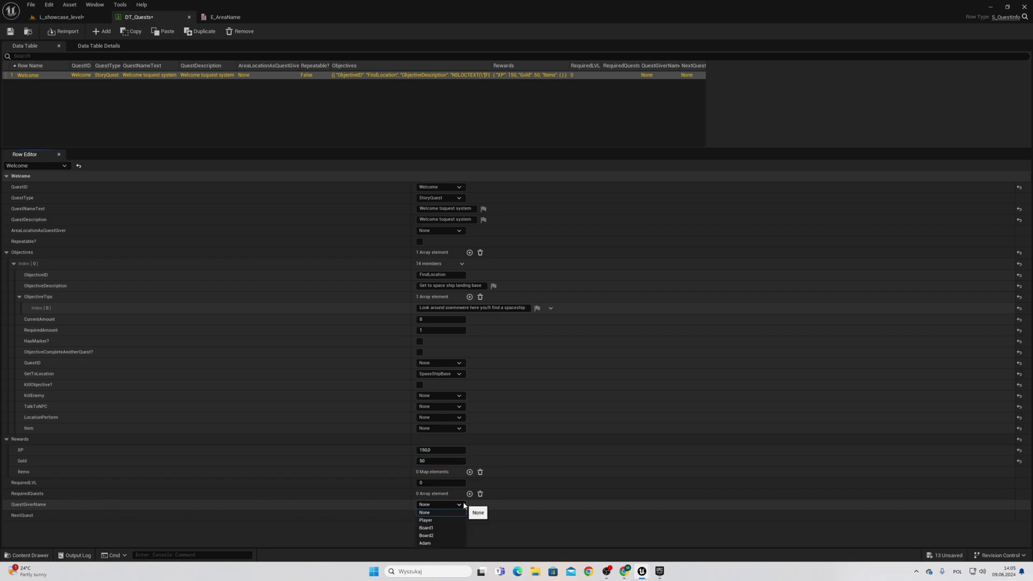
left_click(437, 522)
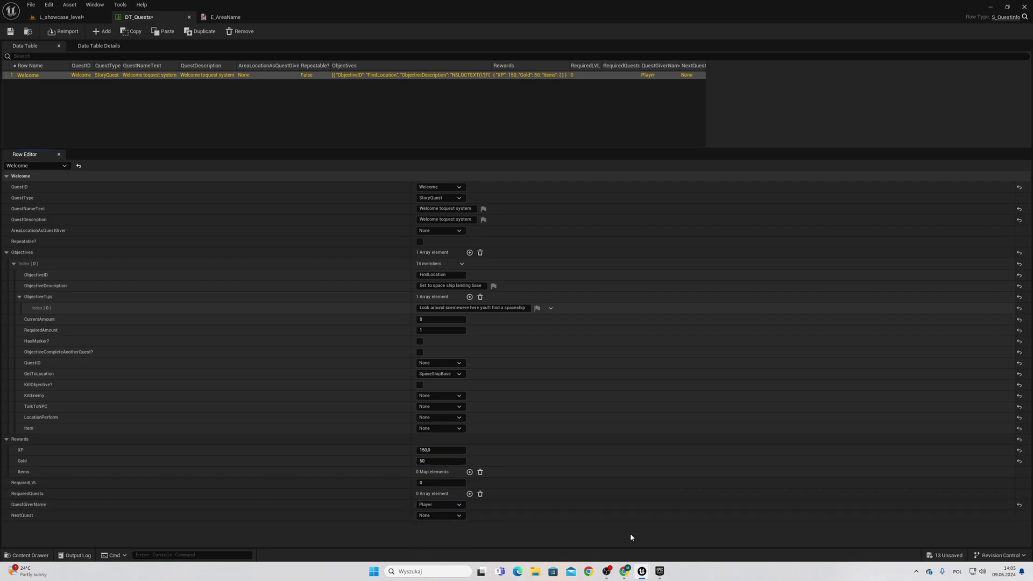
left_click(10, 31)
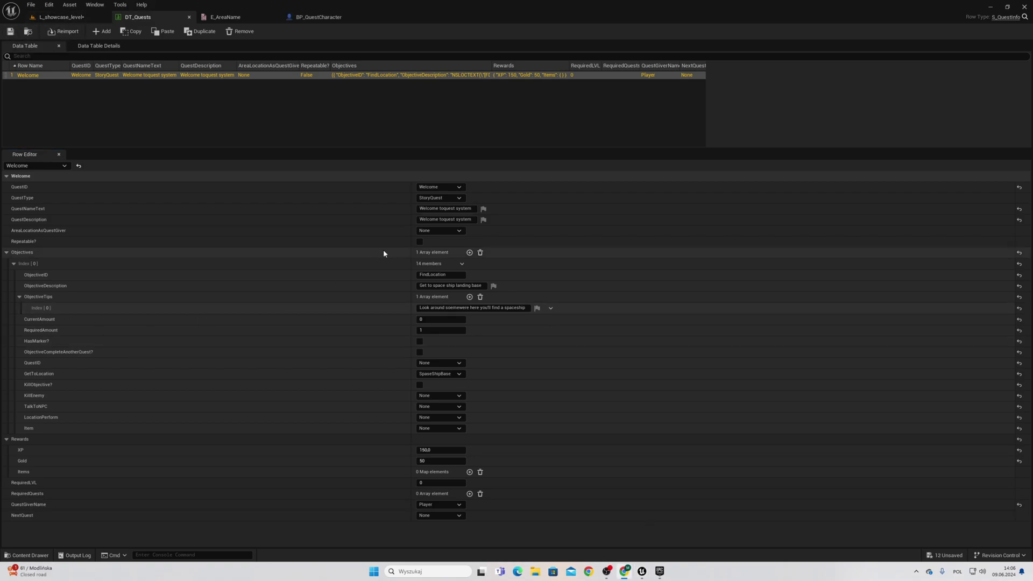
Step: Place a BP_Area actor from the QuestGiversAndNPCs folder on the spaceship landing pad in L_showcase_level
left_click(55, 18)
right_click_drag(630, 205, 612, 216)
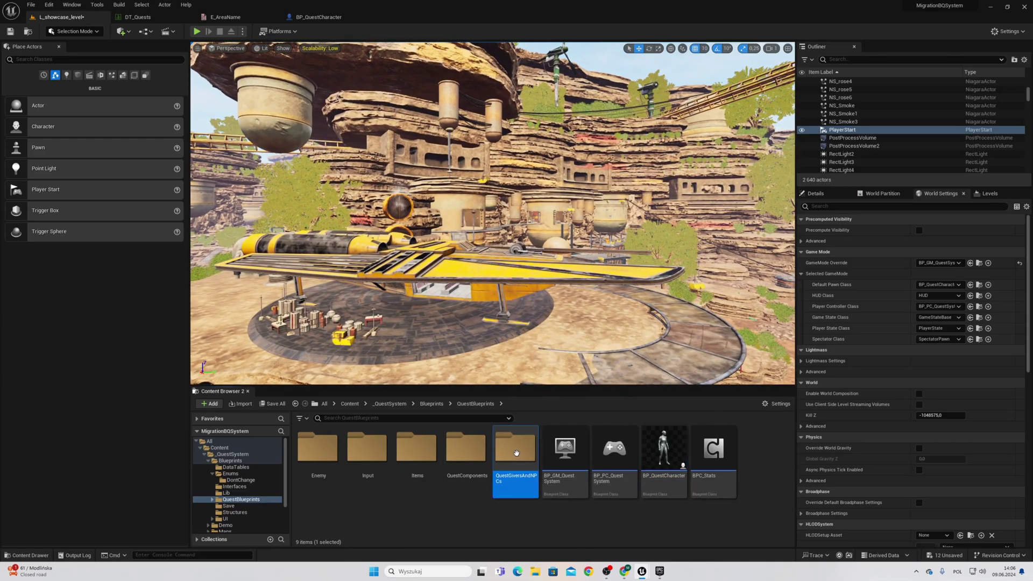
double_click(540, 478)
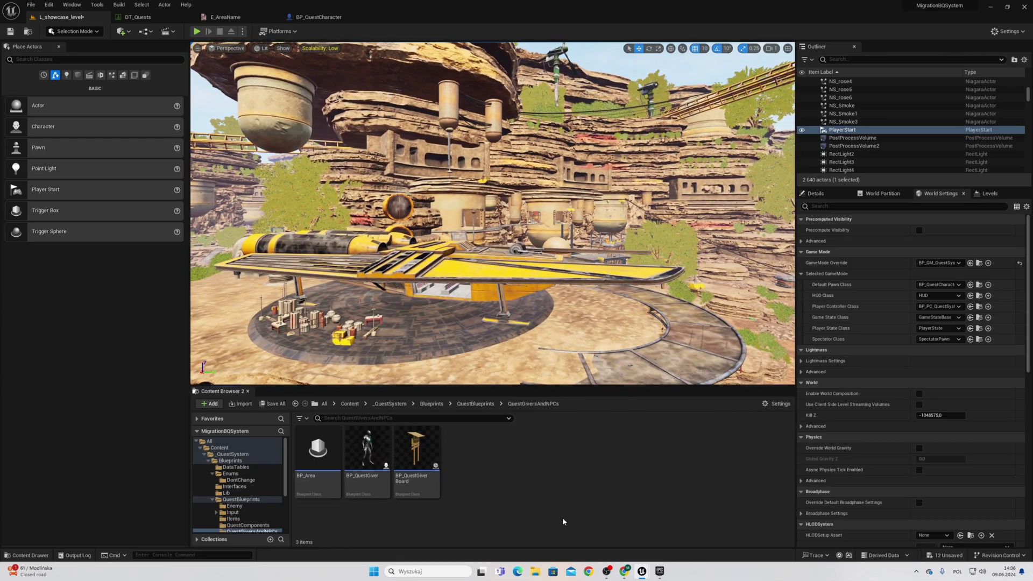
left_click(325, 463)
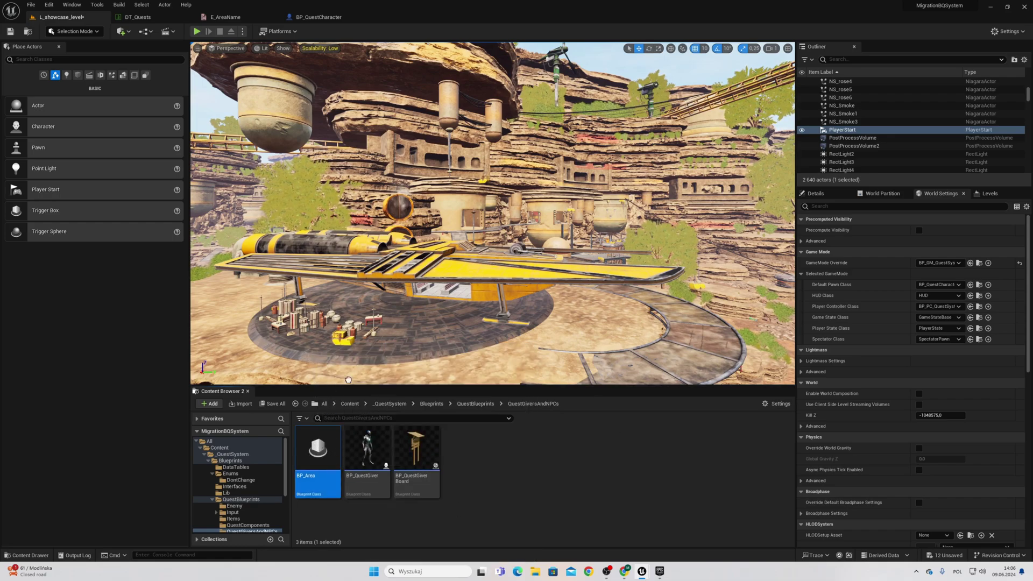
left_click_drag(408, 322, 408, 322)
right_click_drag(408, 322, 516, 369)
key("w")
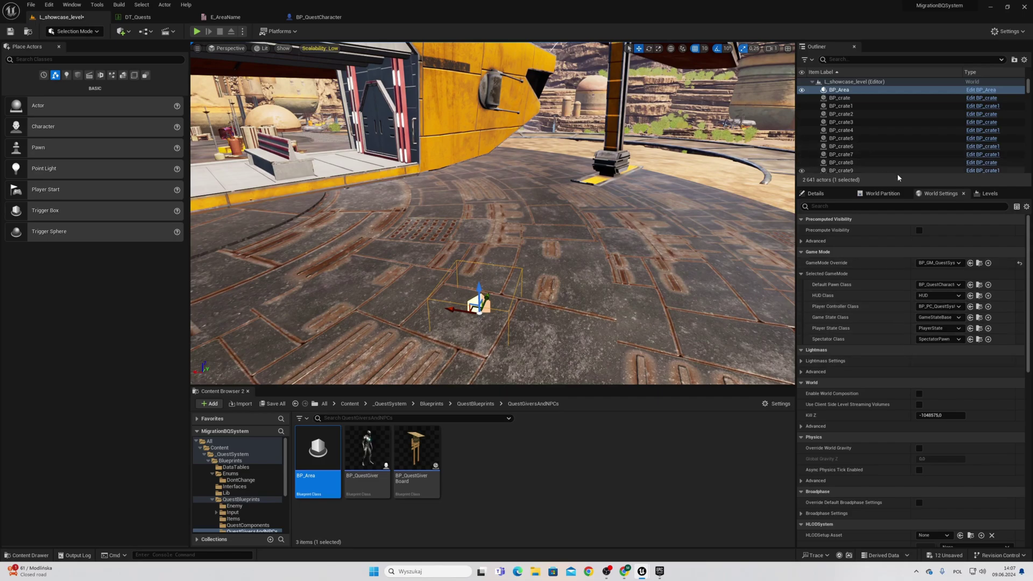
Step: Set the placed BP_Area's Box Extent to 1500, 1500 and 1000
left_click(833, 193)
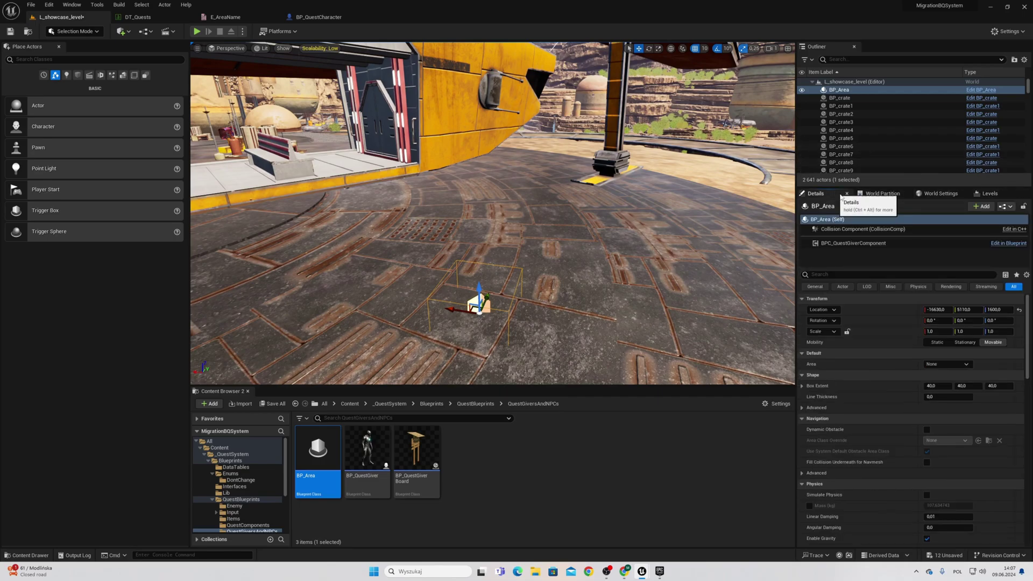
left_click(947, 386)
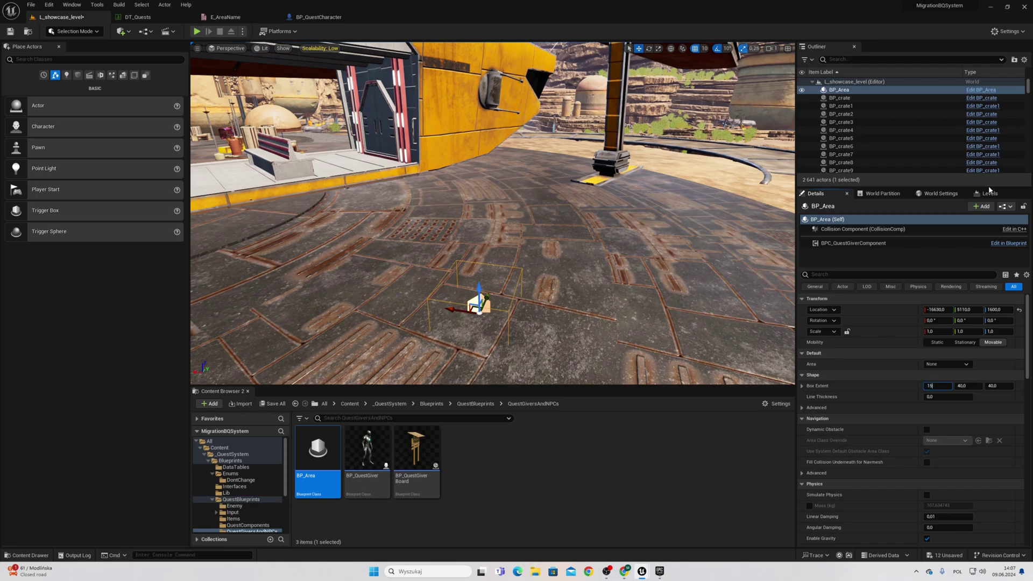
key("Tab")
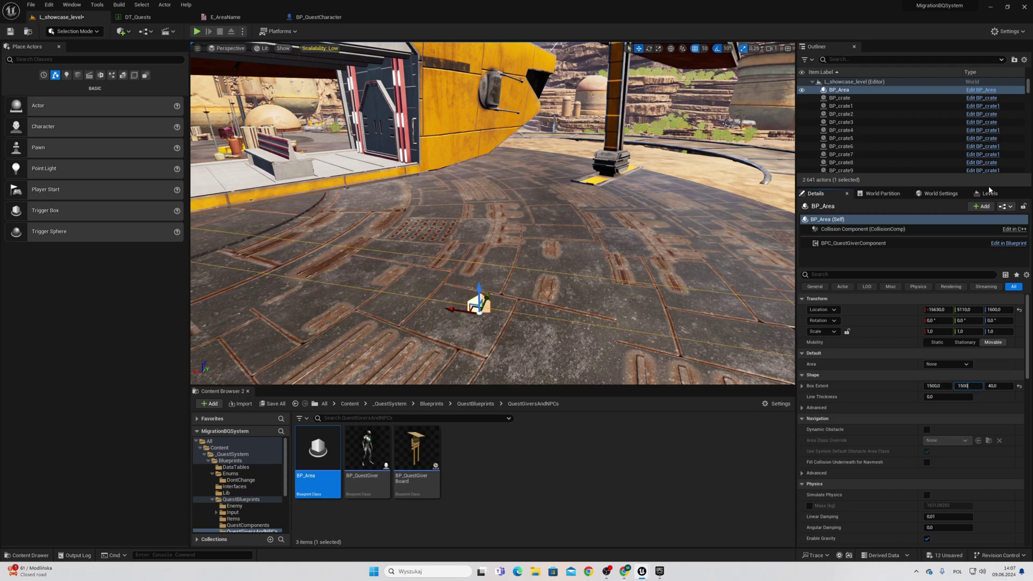
type("1500")
key("Tab")
type("100")
key("Return")
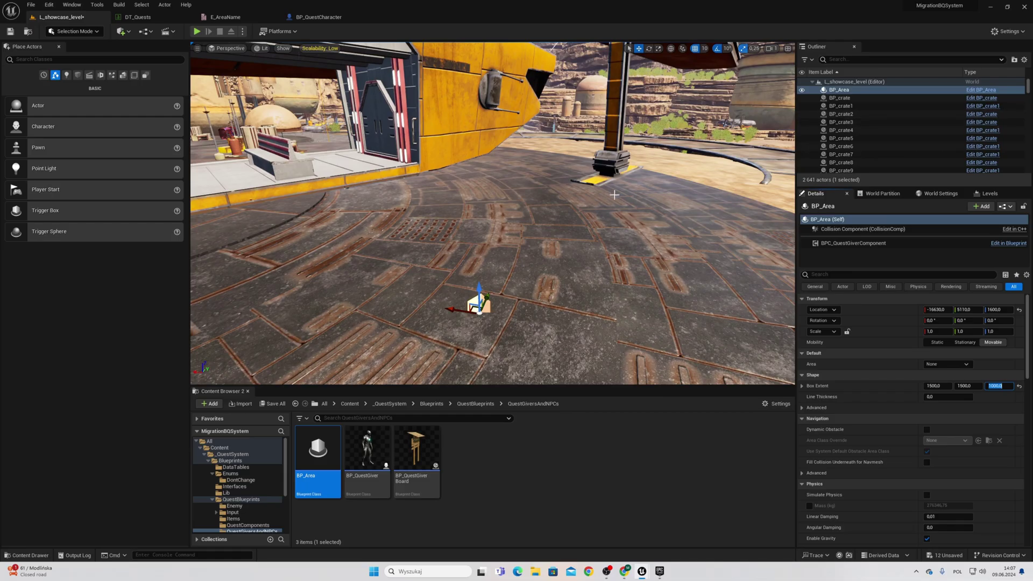
Step: Move BP_Area along the X axis to about -15940 so it sits centrally under the spaceship
key("s")
right_click_drag(611, 191, 587, 215)
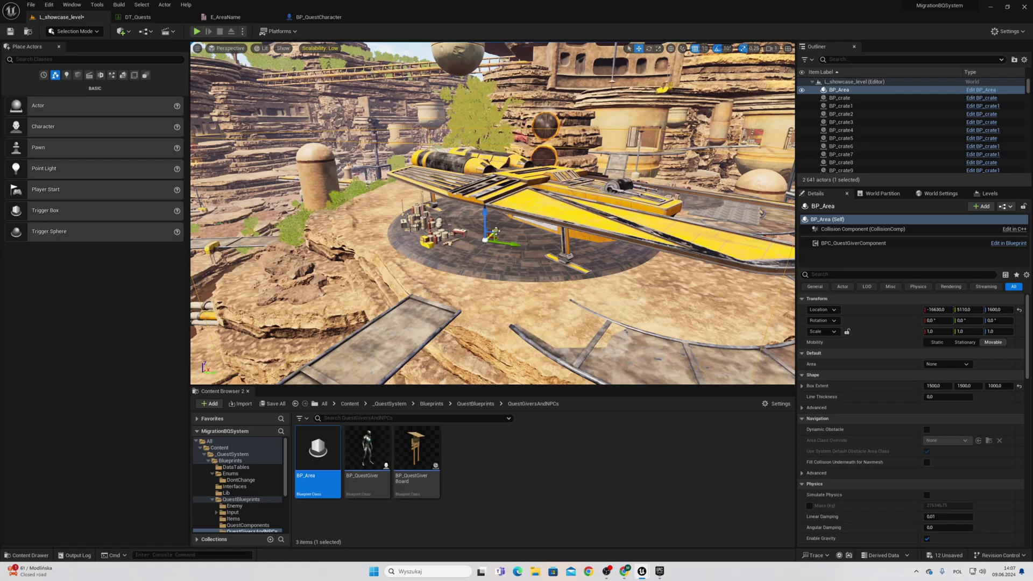
right_click_drag(495, 232, 446, 272)
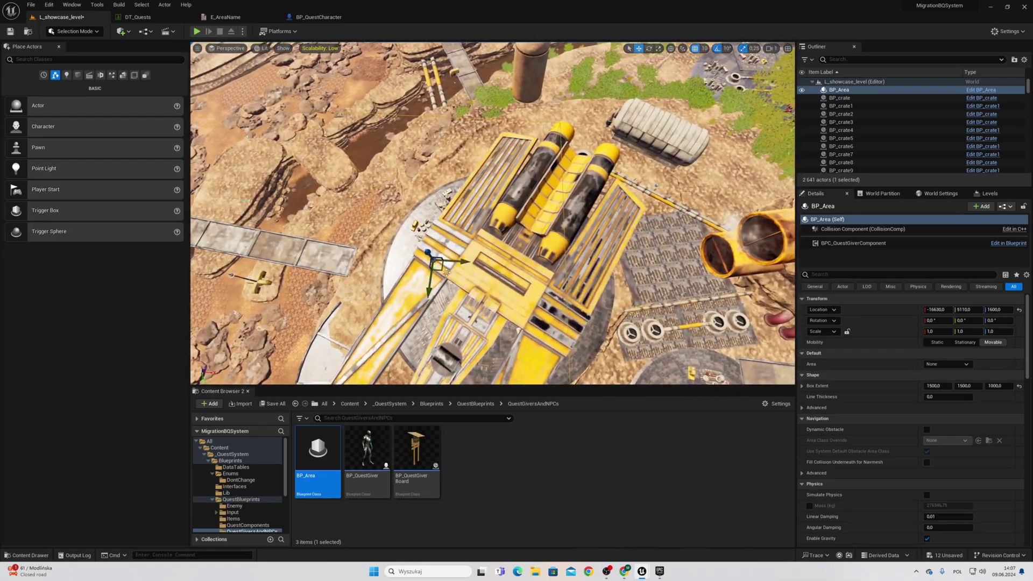
left_click_drag(446, 272, 517, 265)
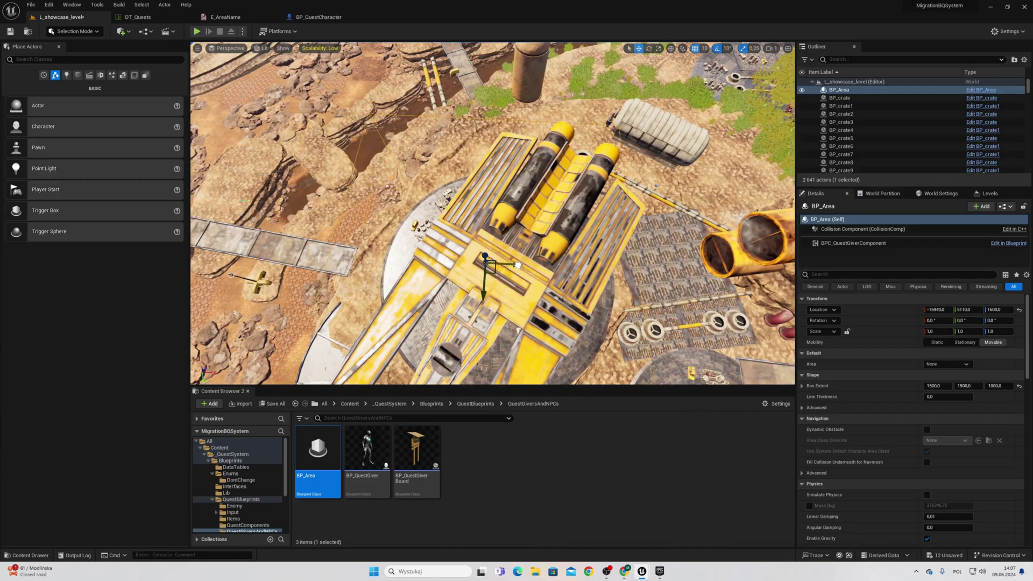
right_click_drag(519, 262, 521, 288)
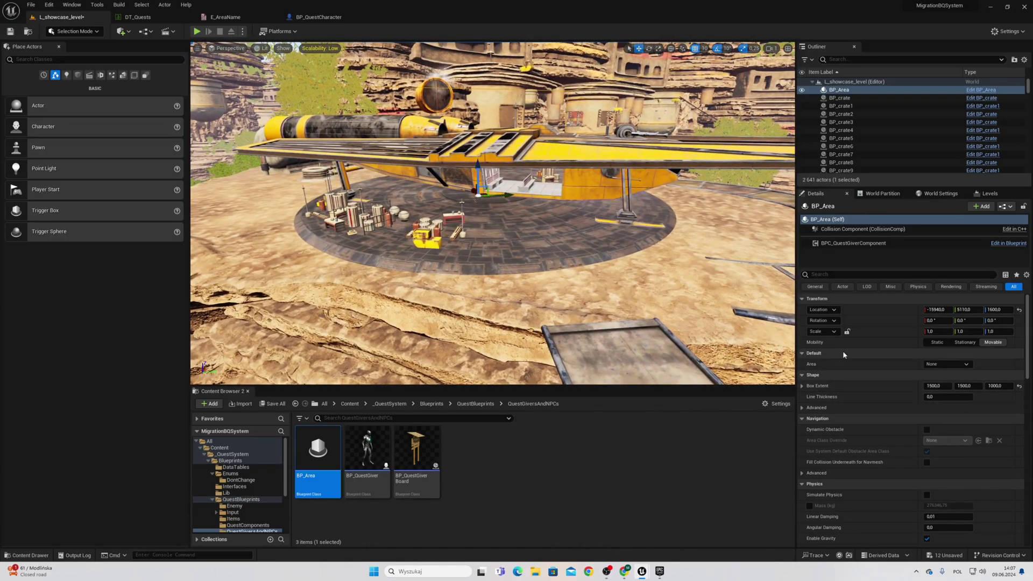
Step: Set BP_Area's Area to SpaseShipBase and save all modified content, including the level
left_click(948, 364)
left_click(947, 405)
left_click(273, 404)
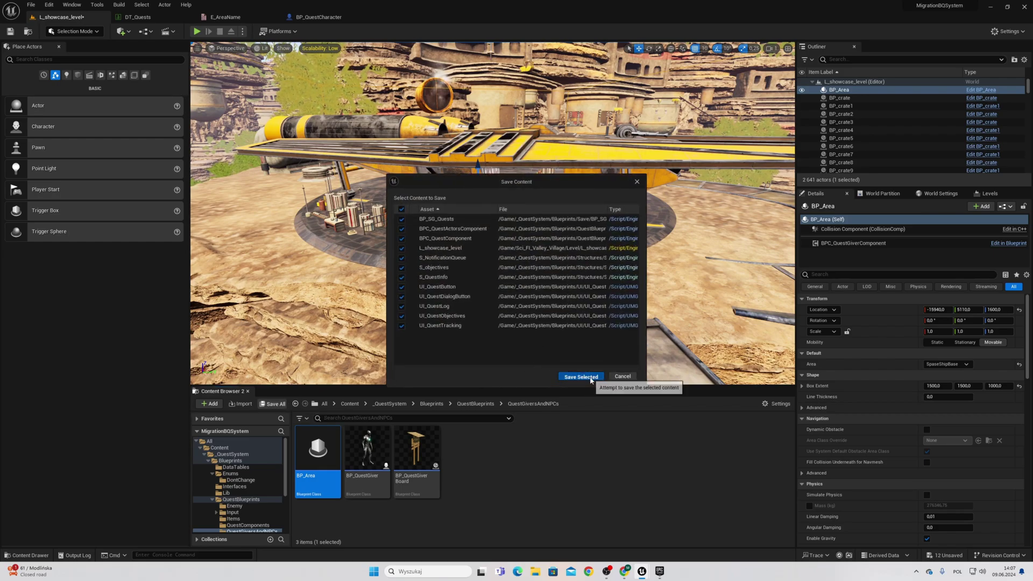
left_click(582, 376)
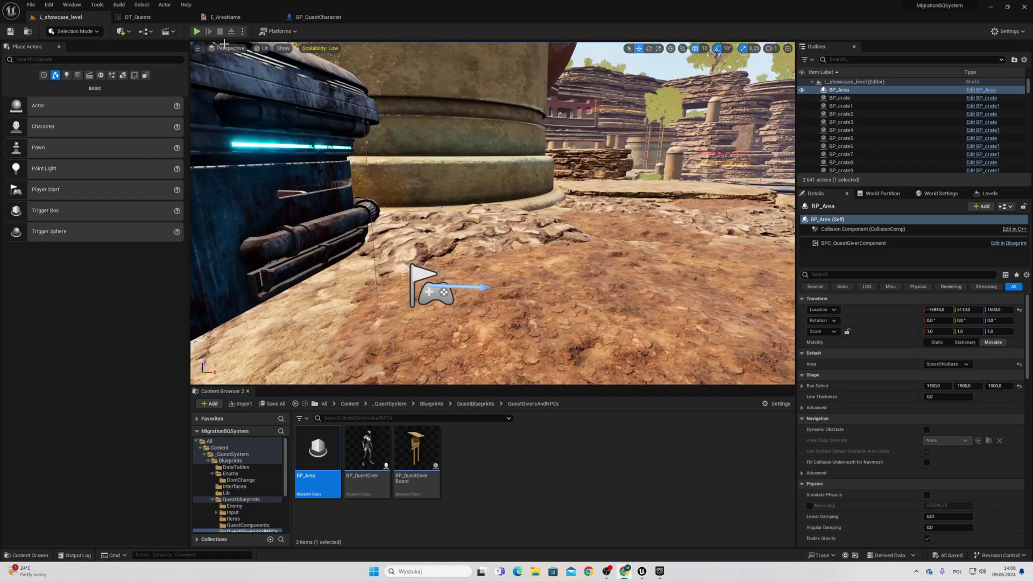
Step: Play the level in the editor, inspect the Welcome quest's details in the in-game quest log, and stop the play session
key("Escape")
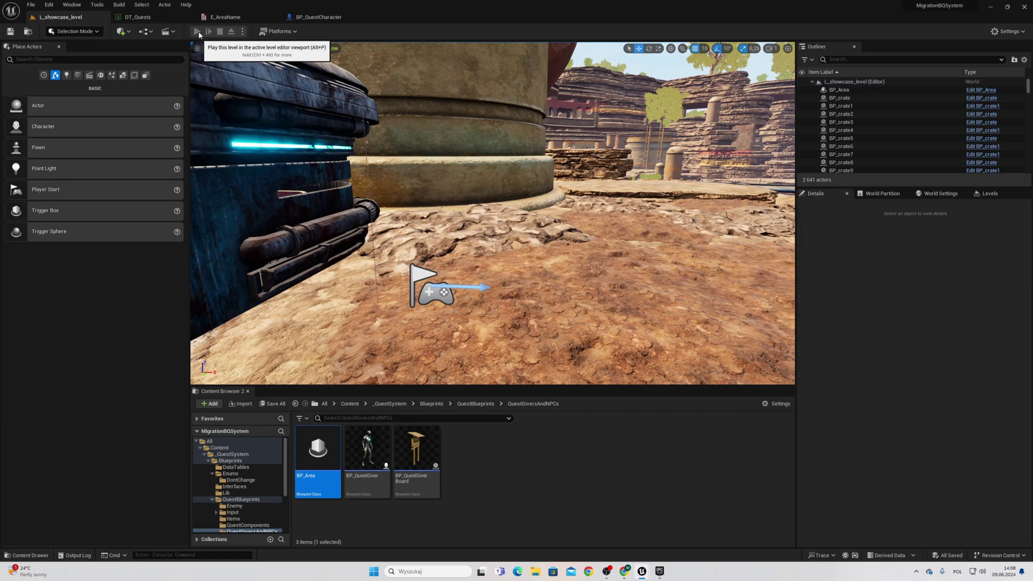
left_click(198, 34)
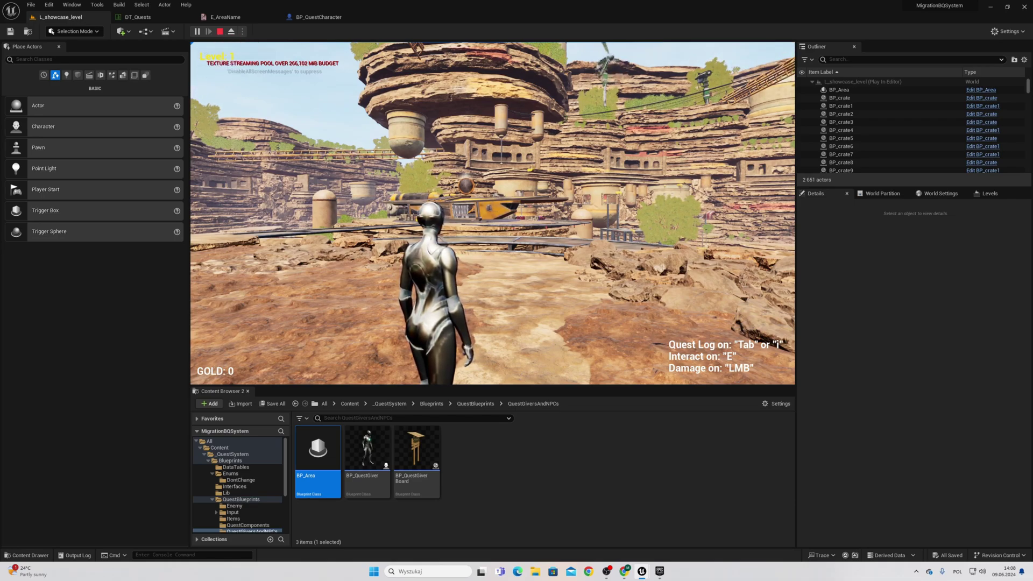
key("Tab")
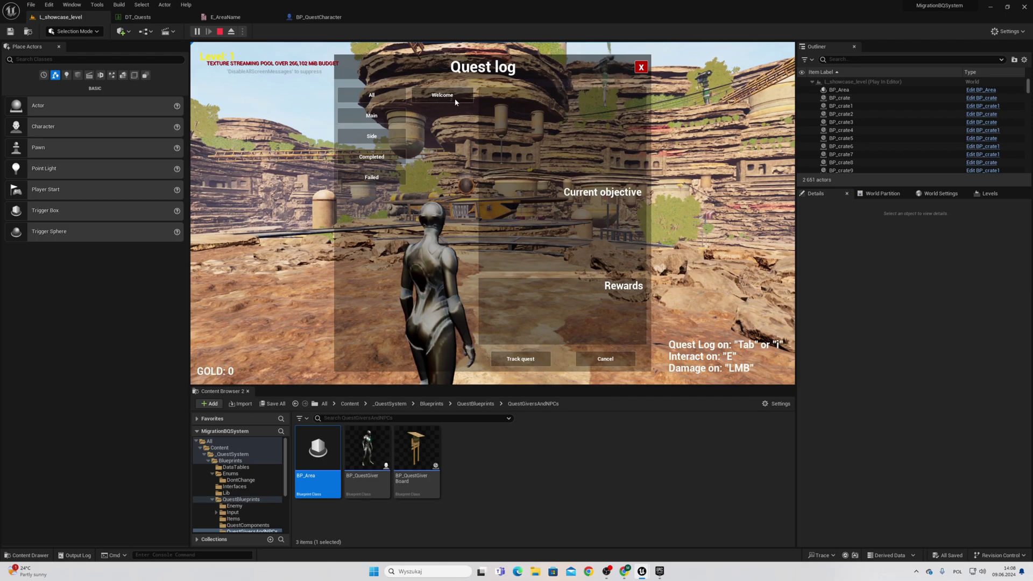
left_click(439, 96)
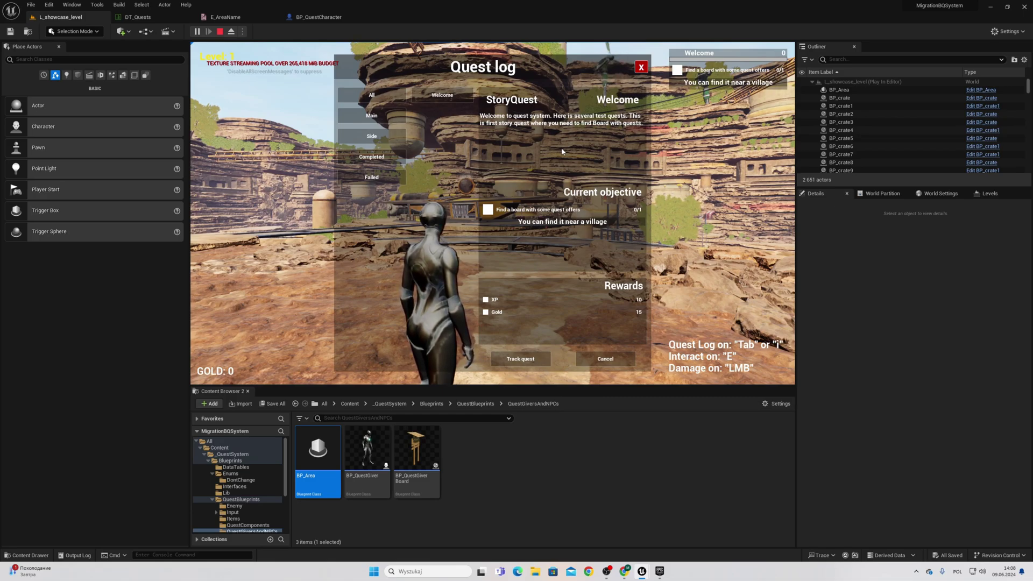
key("Escape")
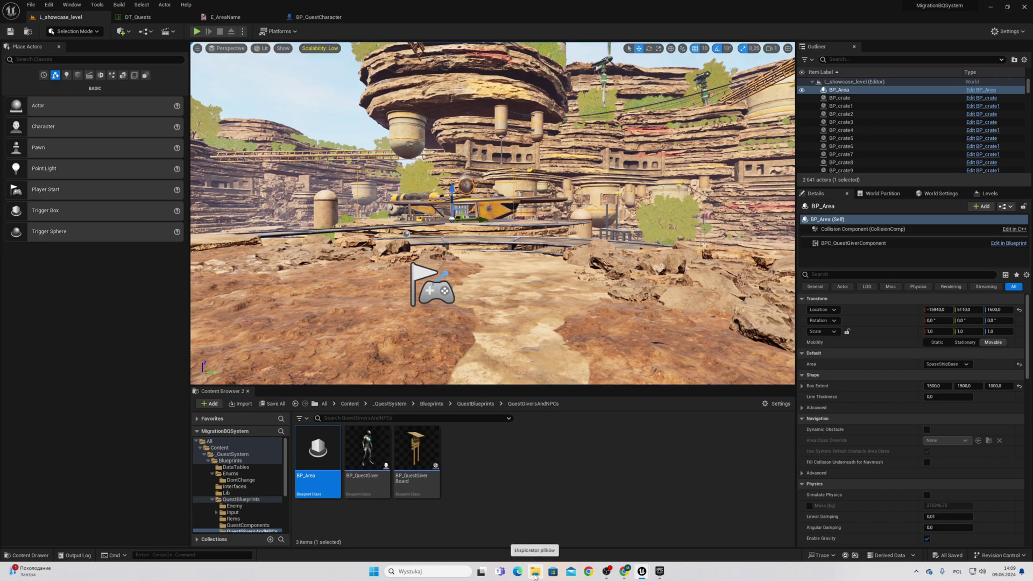
Step: Switch to the Epic Games Launcher and show the MigrationBQSystem project's folder in File Explorer
left_click(660, 571)
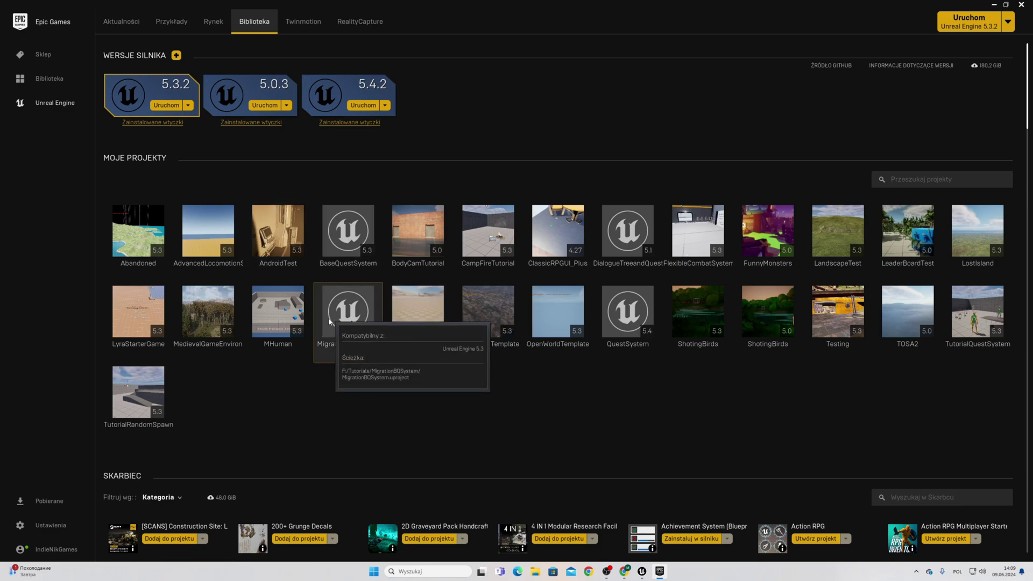
mouse_move(347, 310)
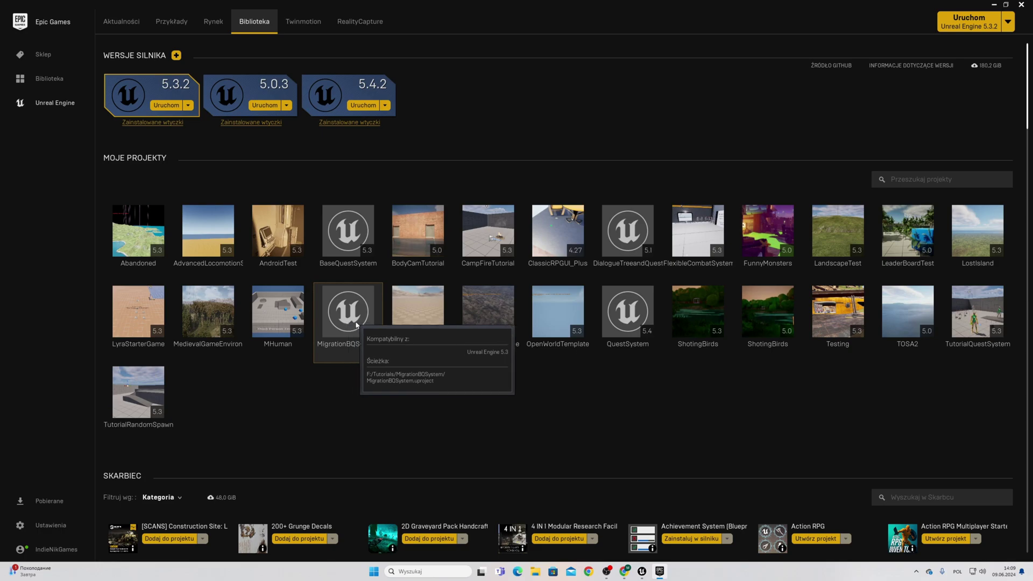
right_click(345, 312)
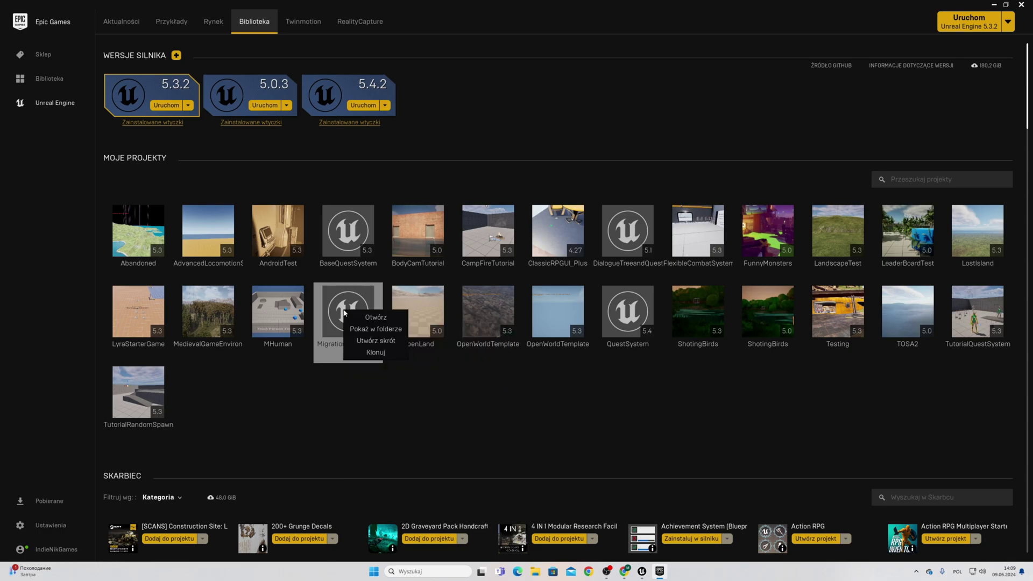
left_click(384, 329)
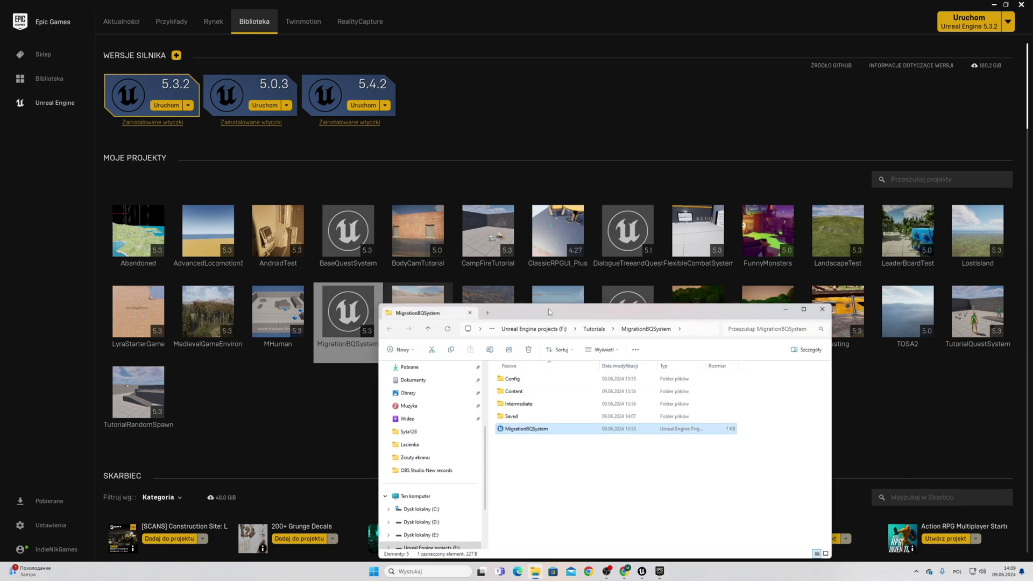
left_click_drag(548, 309, 552, 122)
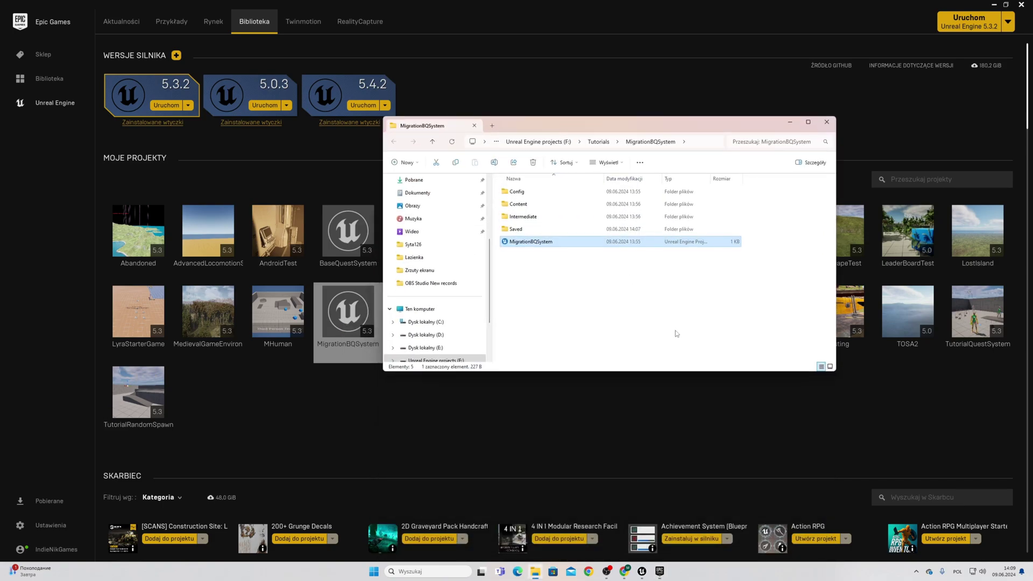
Step: Delete the SaveQuests.sav file from the project's Saved/SaveGames folder
double_click(536, 230)
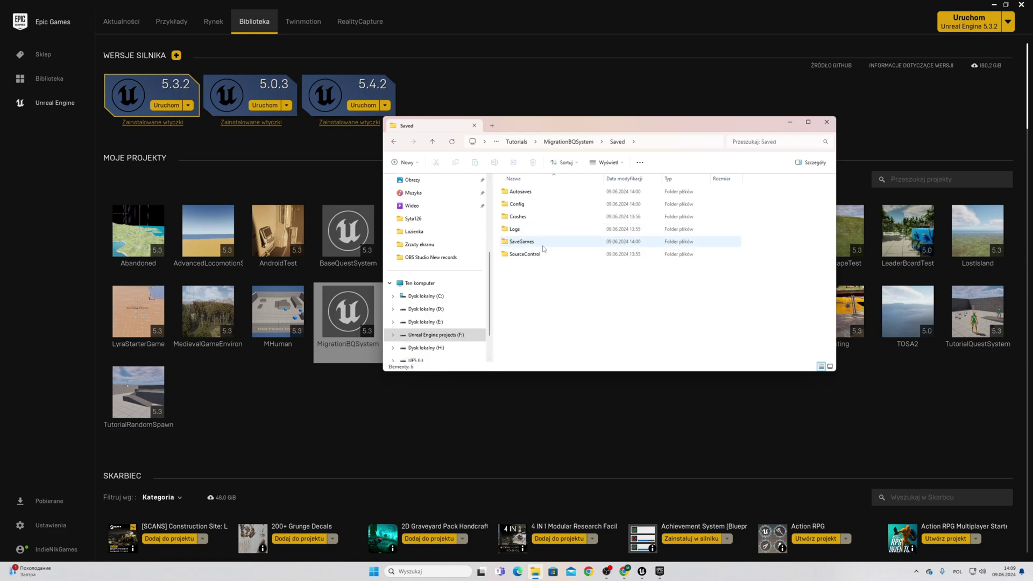
double_click(543, 245)
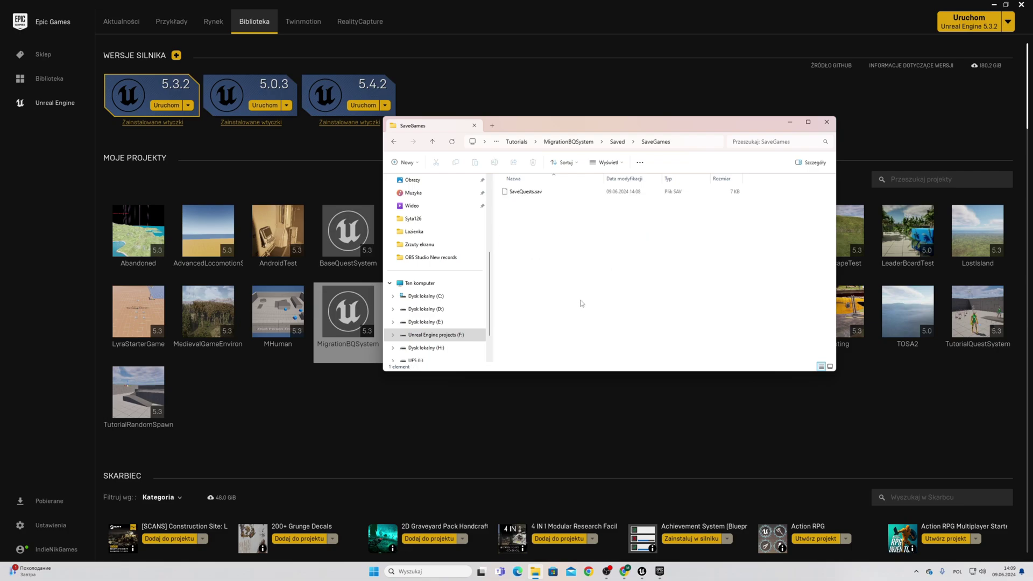
left_click(534, 196)
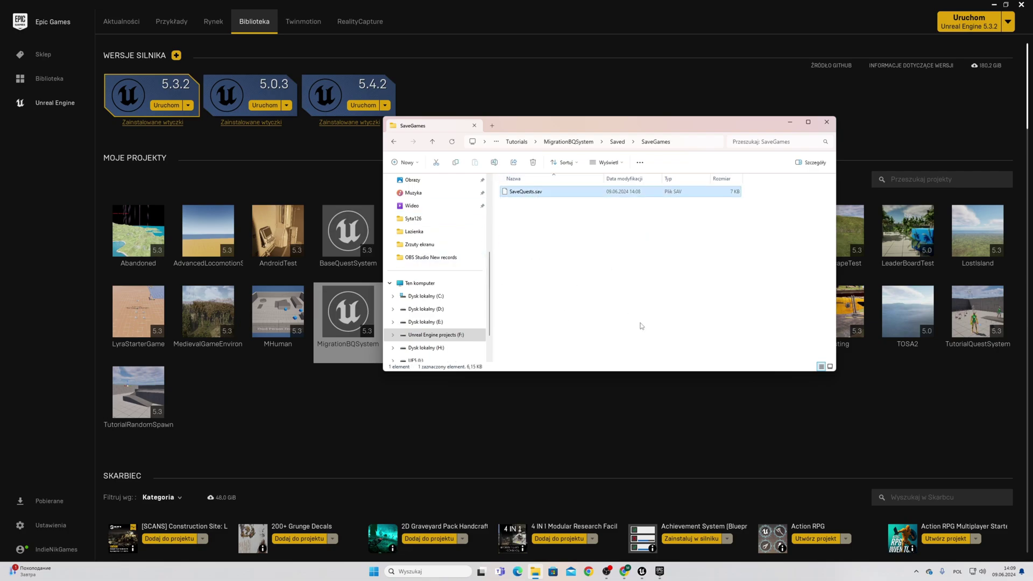
key("Delete")
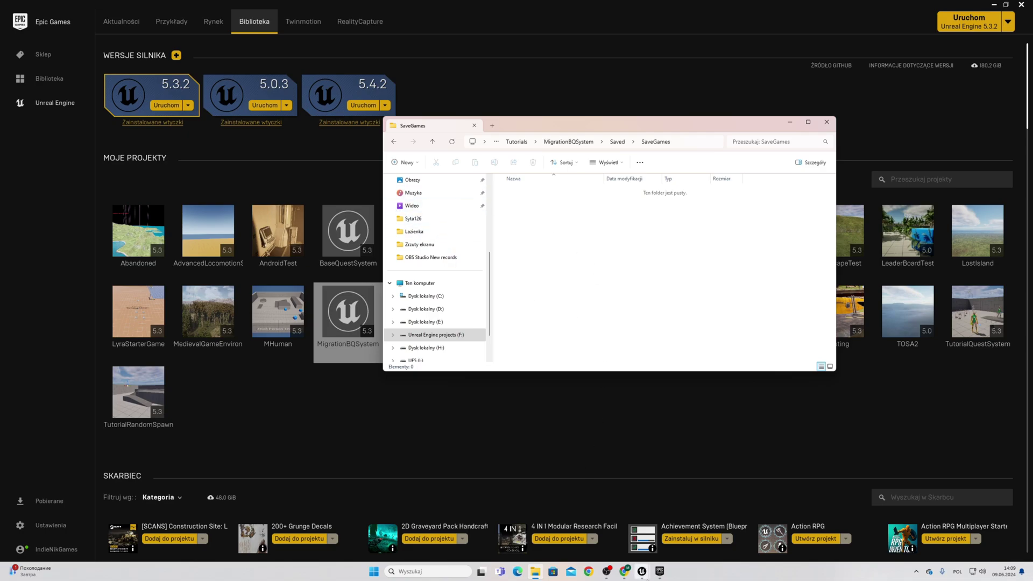
Step: Return to the MigrationBQSystem editor in Unreal Engine, play the level again, and check the Welcome toquest system quest's objective and rewards in the quest log
mouse_move(642, 571)
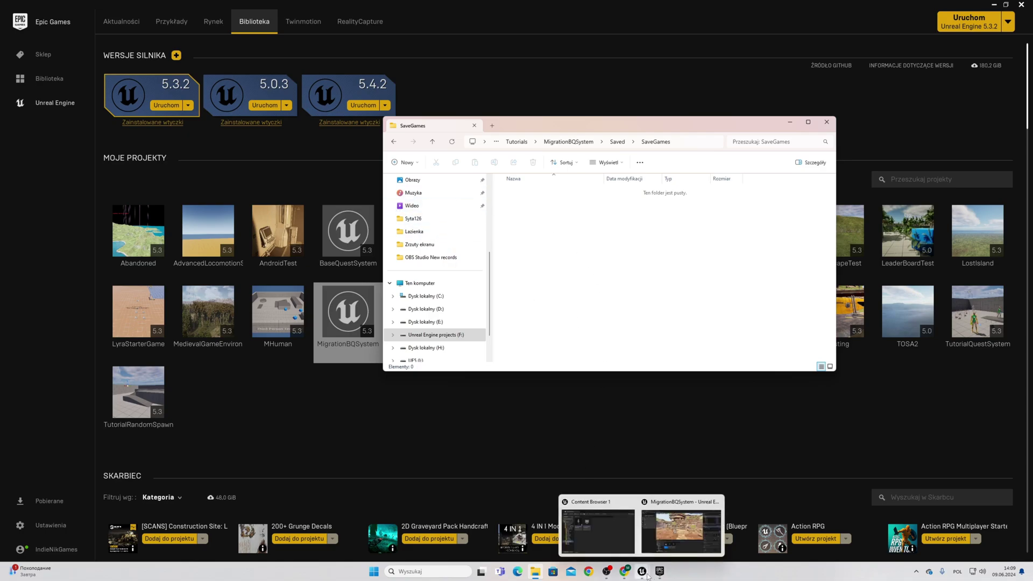
left_click(682, 517)
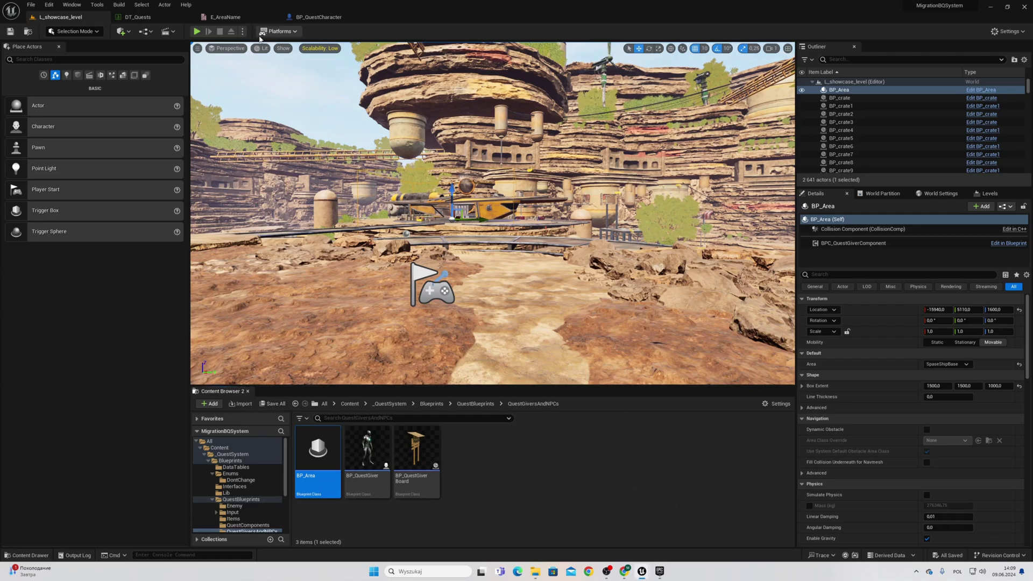
left_click(198, 32)
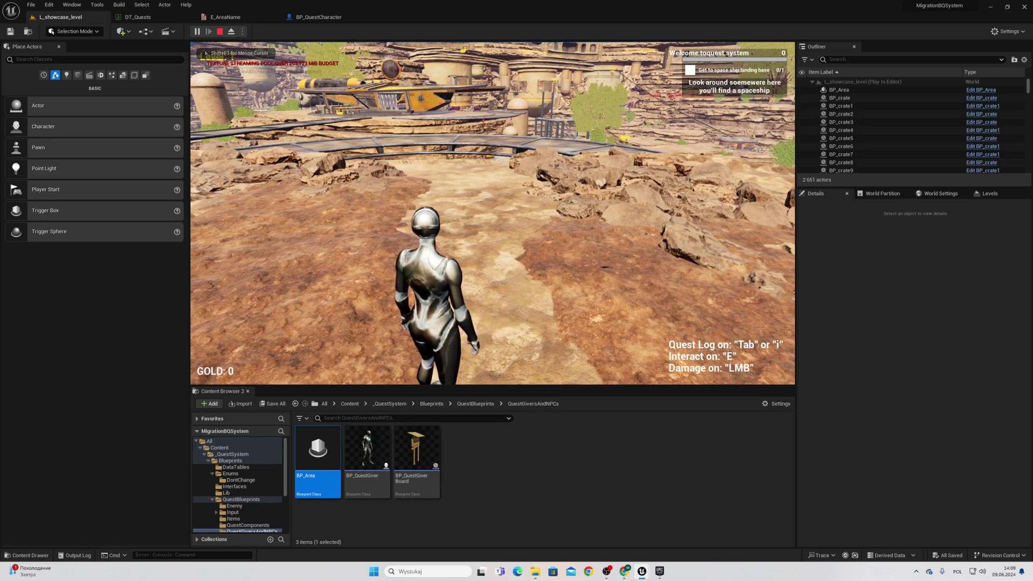
key("Tab")
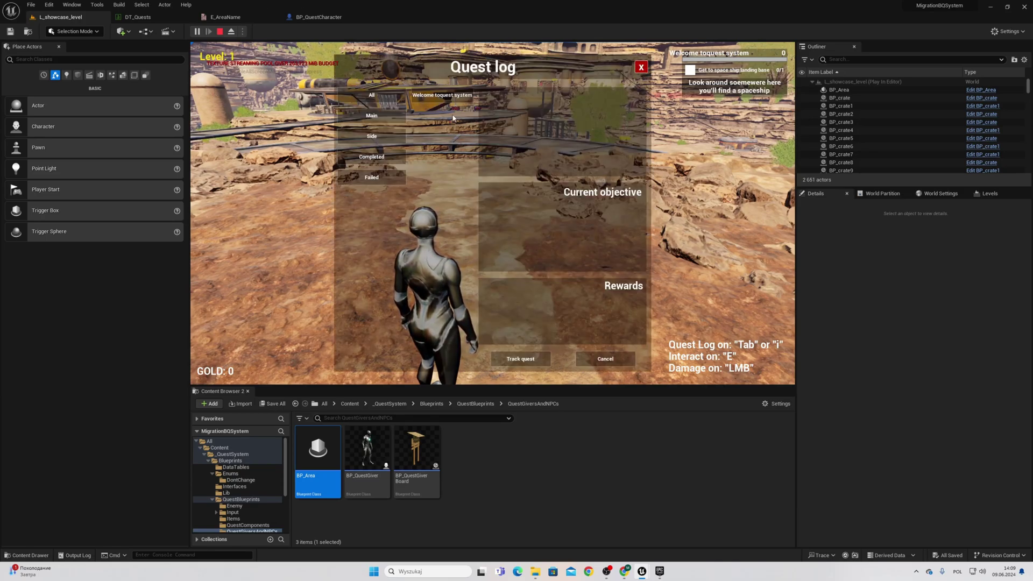
left_click(433, 99)
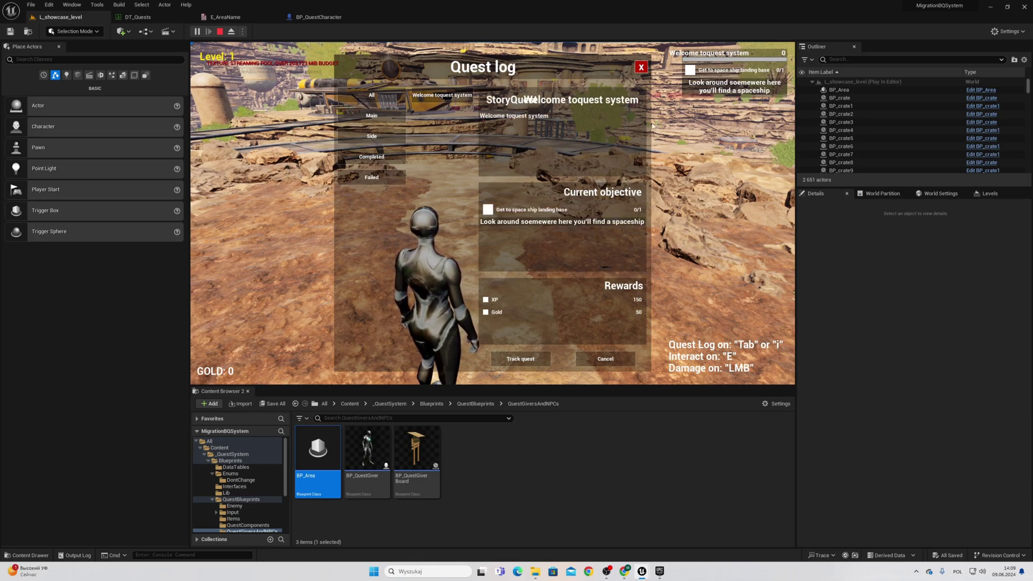
left_click_drag(653, 126, 624, 107)
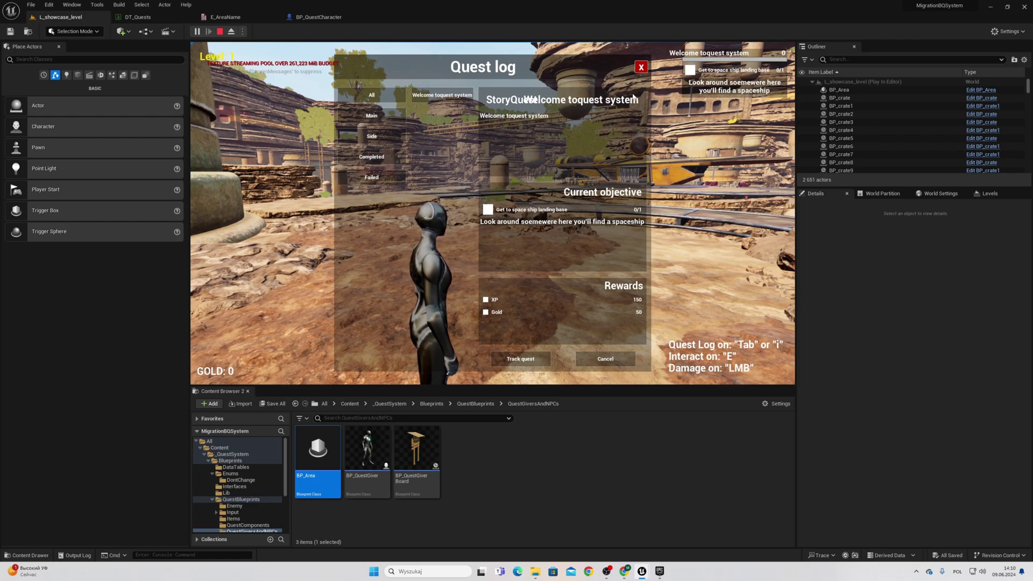
left_click(641, 68)
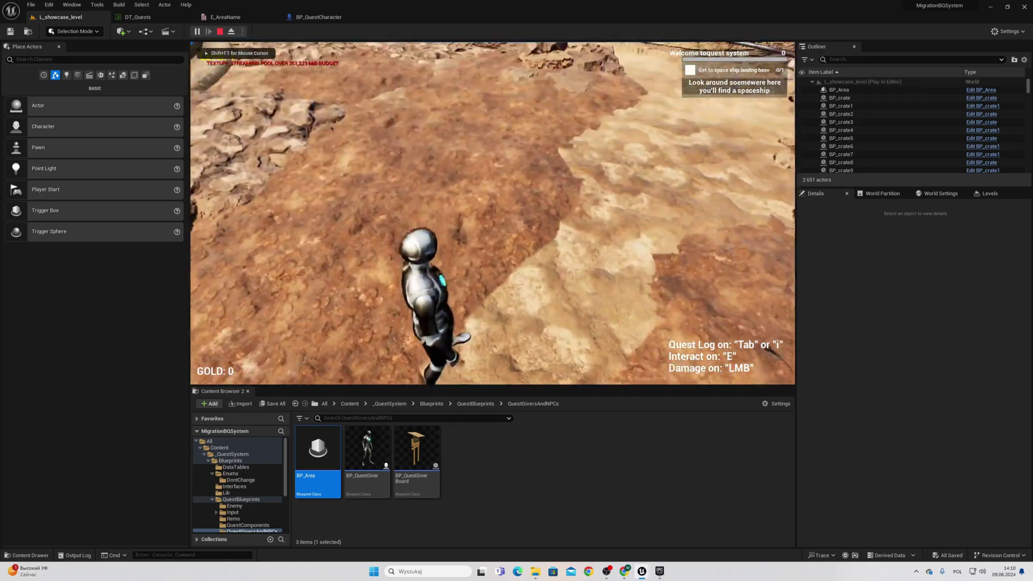
Step: Walk the character to the spaceship landing base and inspect the Welcome toquest system quest in the quest log
key("w")
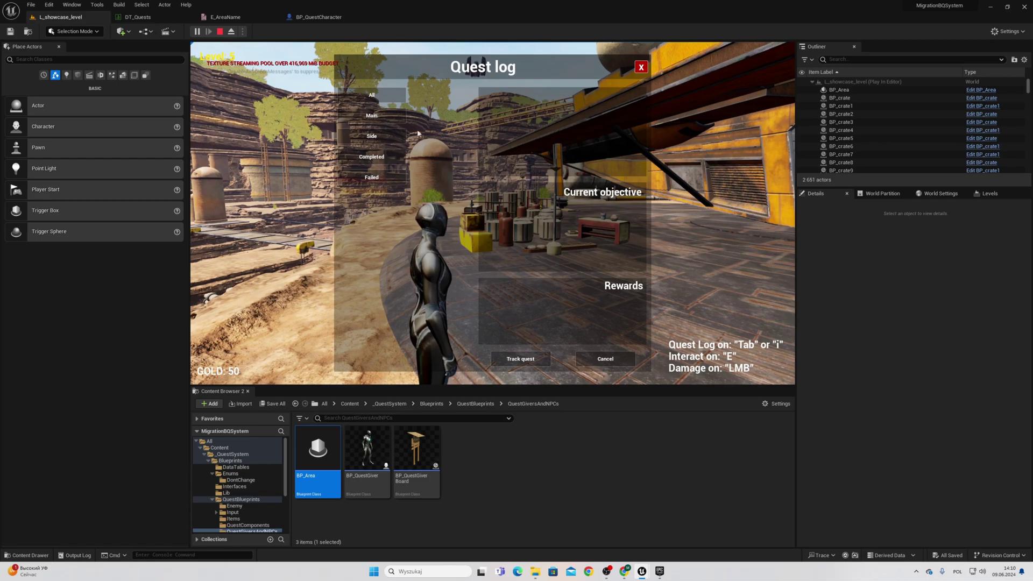
left_click(454, 97)
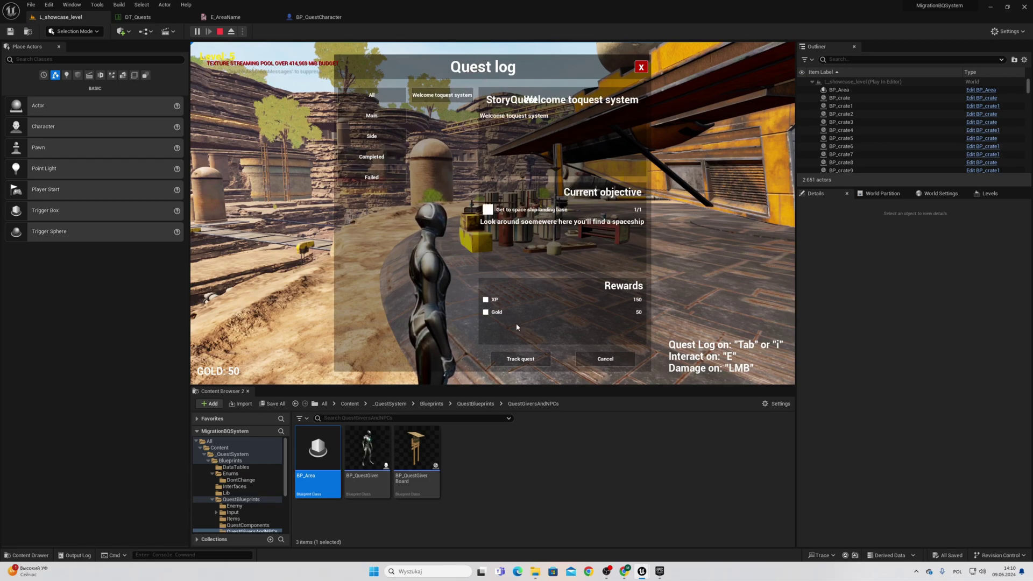